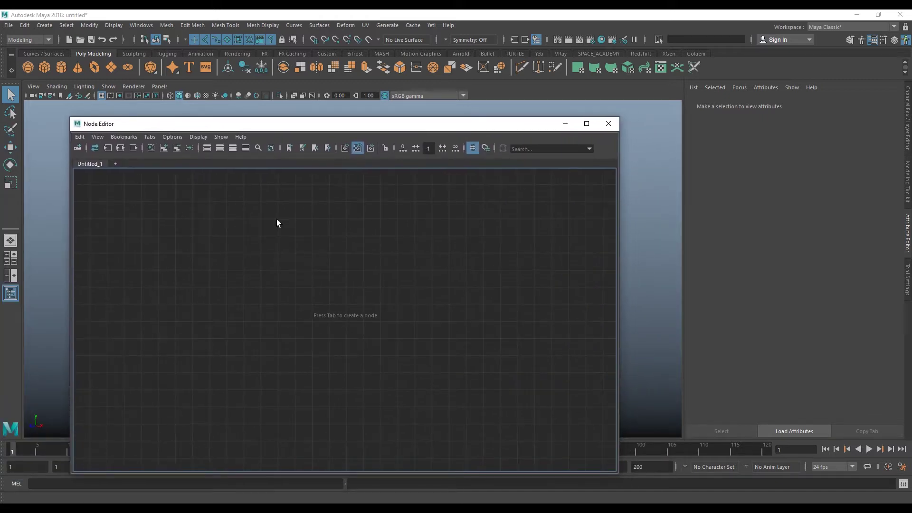
Search the Node Editor's node-creation box for 'ave' to list plusMinusAverage
key(Tab)
text(ave)
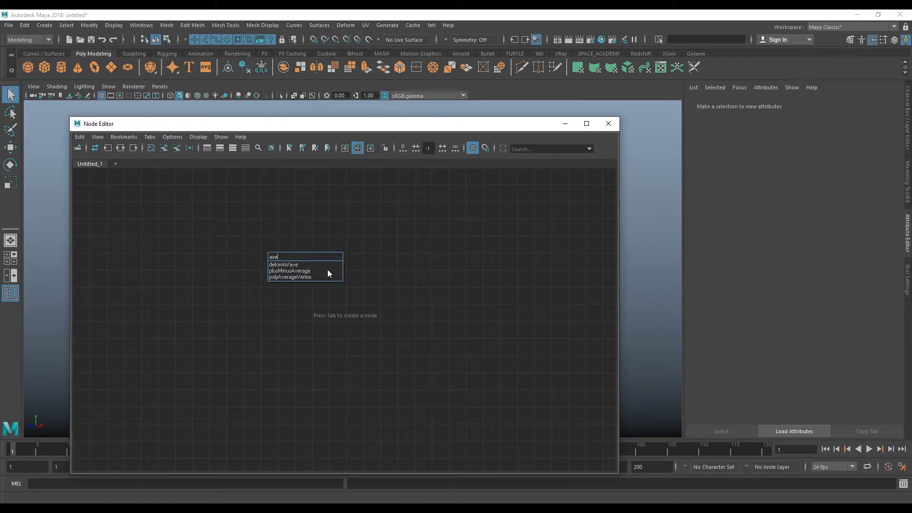
Create a plusMinusAverage1 node and expand it to show all its ports
click(308, 271)
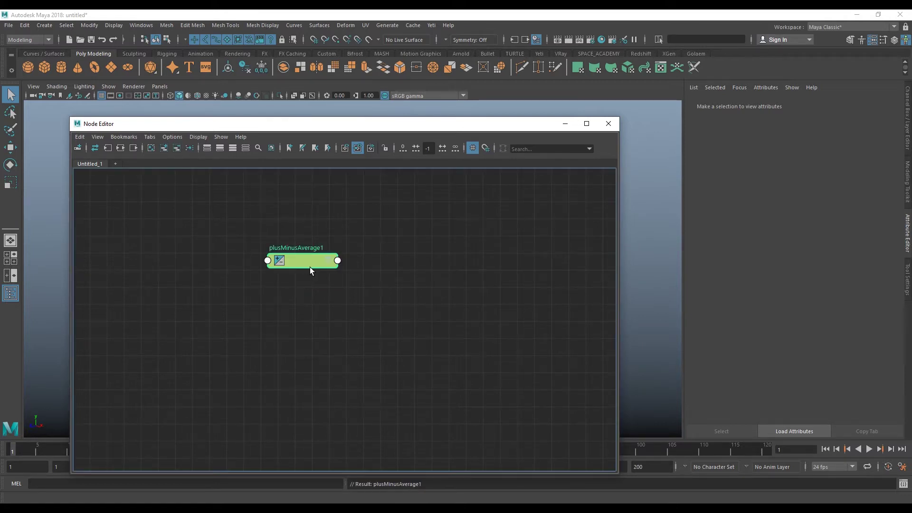
mouse_move(312, 266)
mouse_down()
mouse_move(267, 244)
mouse_move(247, 250)
mouse_move(260, 258)
mouse_up()
click(247, 244)
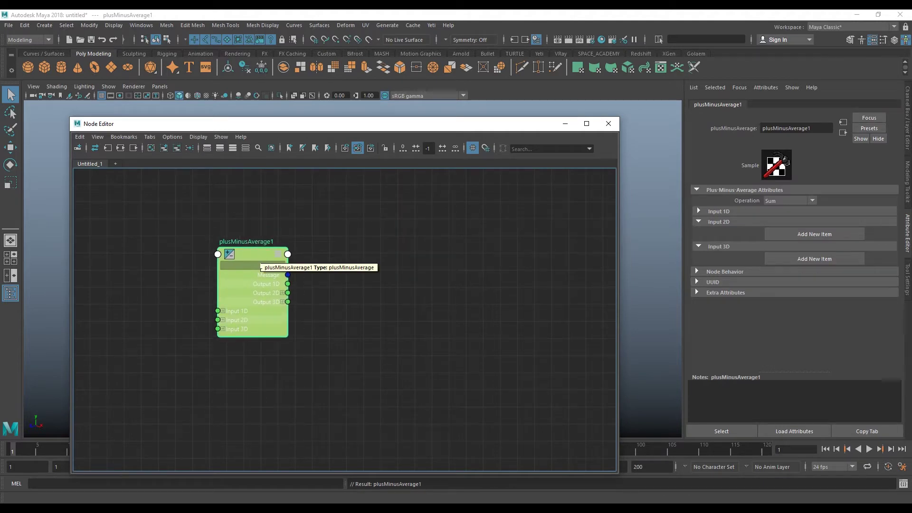
drag(251, 263, 234, 267)
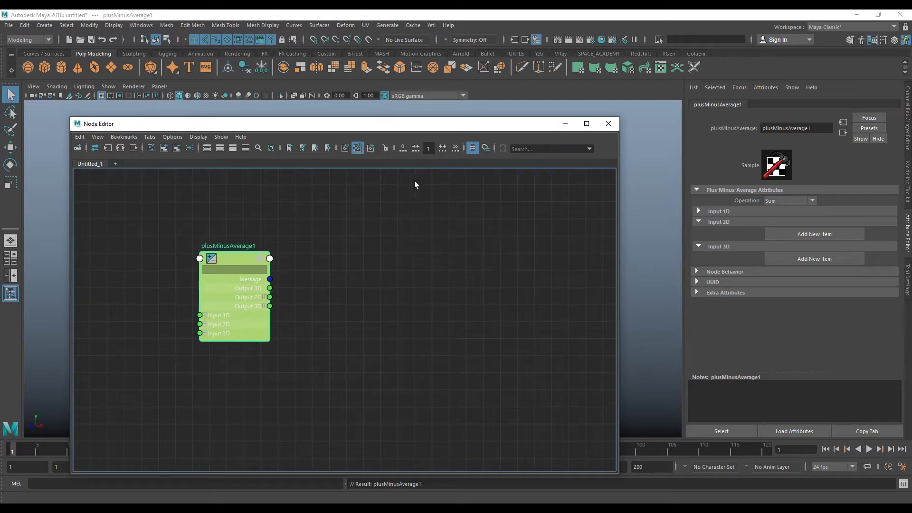
Move the Node Editor window down to uncover the scene viewport
drag(382, 132, 409, 362)
mouse_move(389, 323)
alt+middle_down()
mouse_move(363, 274)
mouse_move(387, 294)
alt+middle_up()
scroll(384, 300, up, 3)
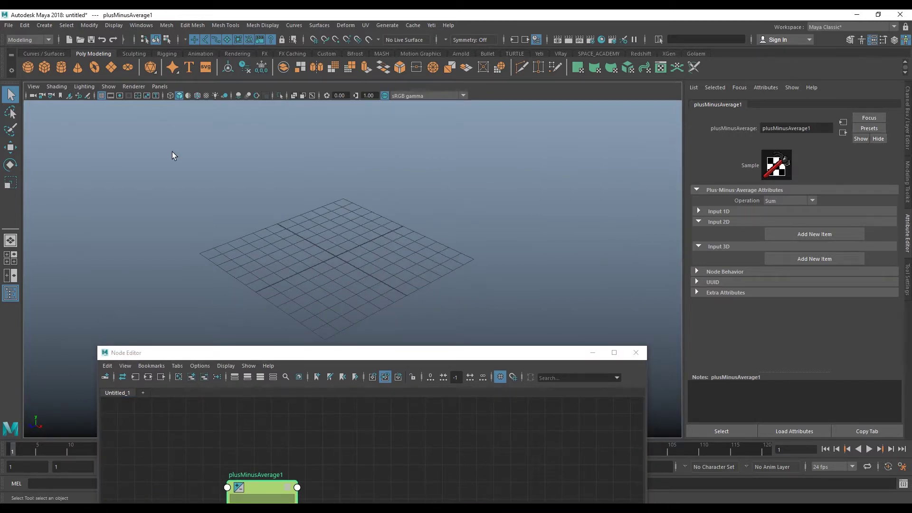
Create a polygon cube and set its Width, Height and Depth to 3.4
click(46, 71)
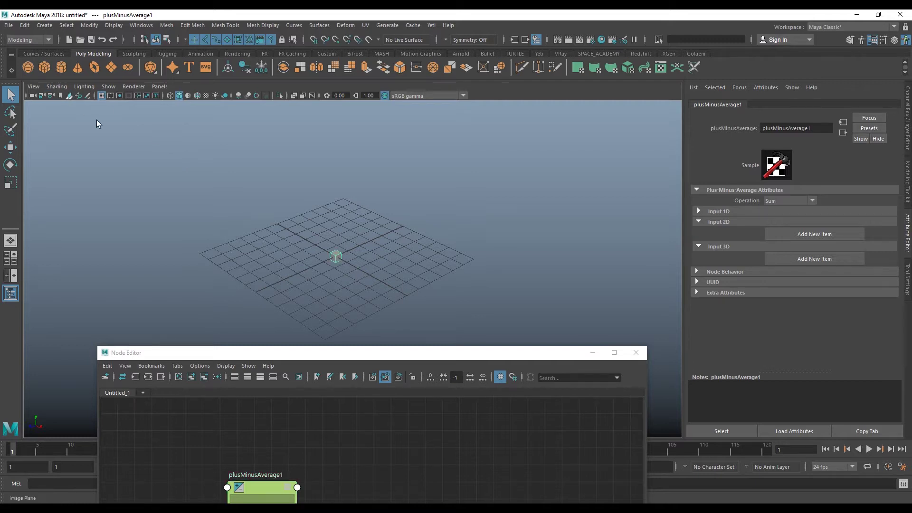
scroll(361, 266, up, 3)
key(w)
mouse_move(367, 279)
alt+mouse_down()
mouse_move(373, 271)
mouse_move(358, 261)
mouse_move(383, 264)
alt+mouse_up()
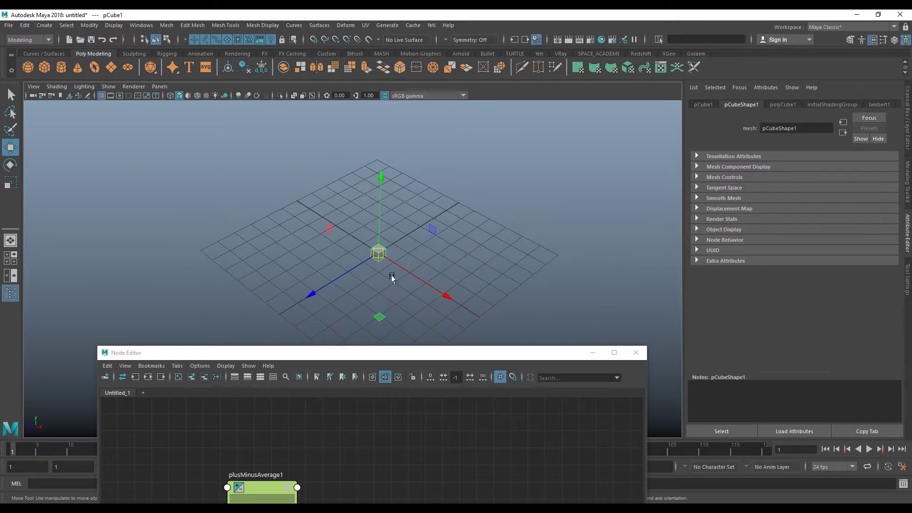
click(877, 139)
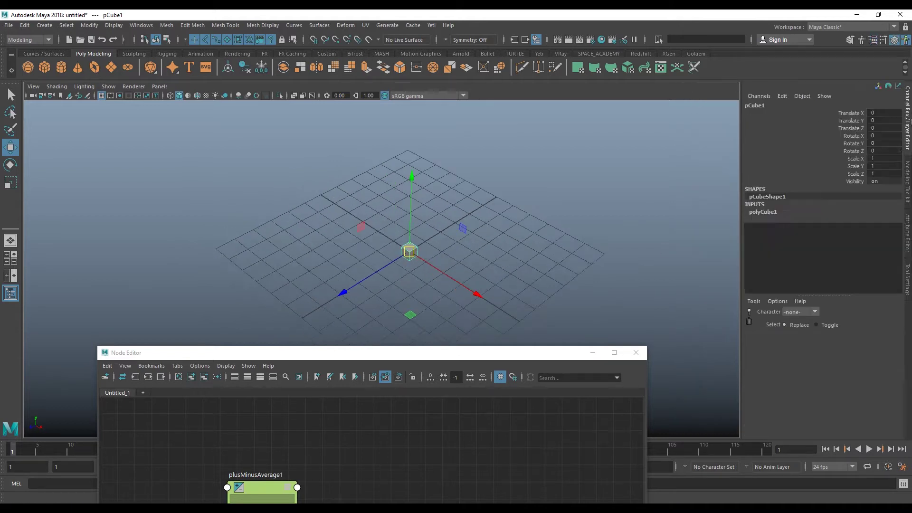
click(774, 212)
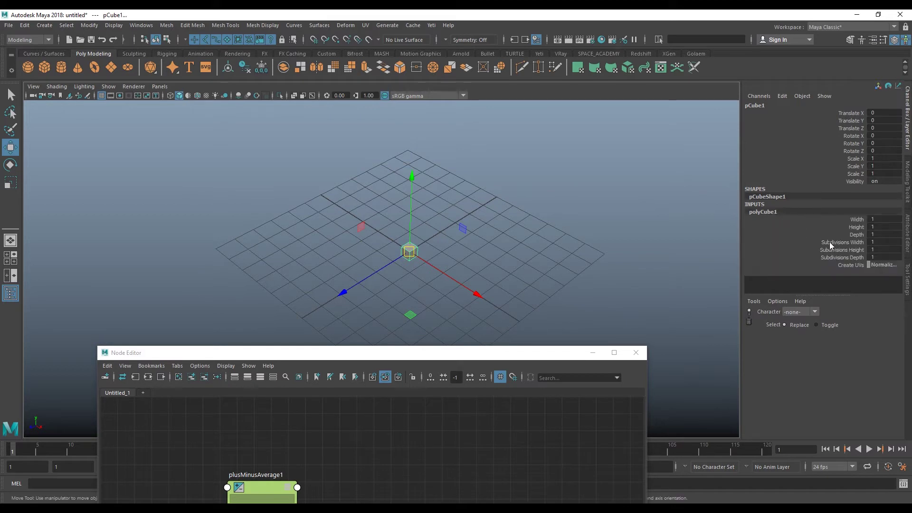
drag(841, 221, 840, 235)
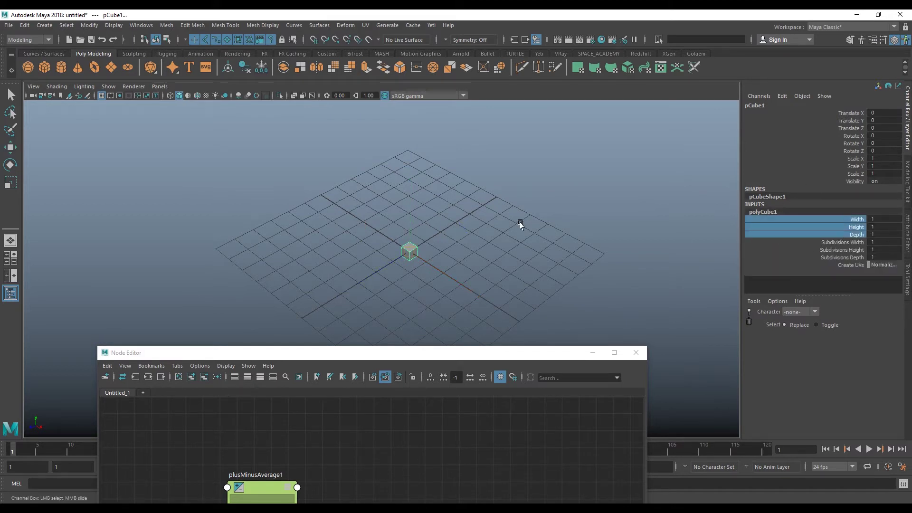
middle_drag(519, 224, 553, 230)
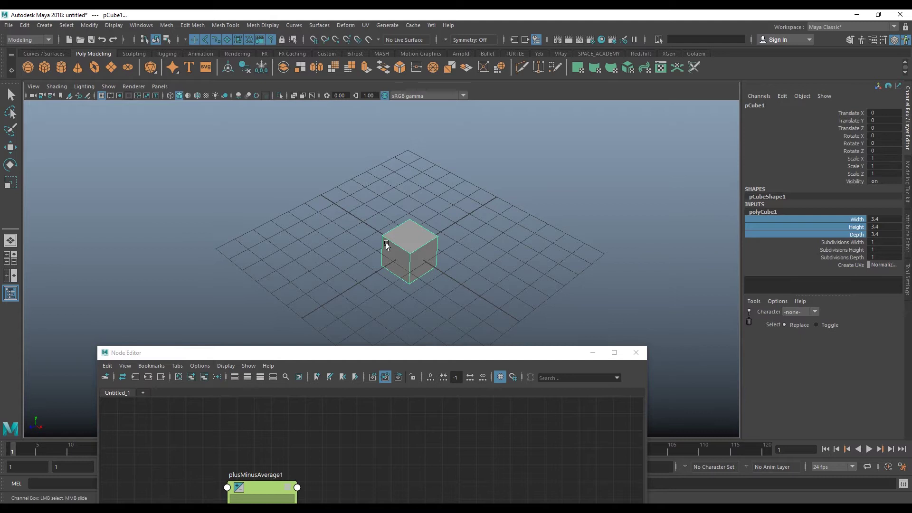
Move the cube aside and duplicate it, sliding the copy pCube2 apart along X
key(w)
mouse_move(422, 285)
alt+mouse_down()
mouse_move(394, 295)
mouse_move(348, 280)
mouse_move(366, 315)
mouse_move(236, 275)
mouse_move(235, 303)
mouse_move(228, 298)
alt+mouse_up()
mouse_move(315, 271)
alt+mouse_down()
mouse_move(318, 223)
mouse_move(391, 299)
mouse_move(368, 278)
alt+mouse_up()
key(ctrl+d)
key(ctrl+z)
mouse_move(322, 228)
mouse_down()
mouse_move(434, 350)
mouse_move(417, 264)
mouse_move(332, 292)
mouse_up()
key(ctrl+d)
key(ctrl+z)
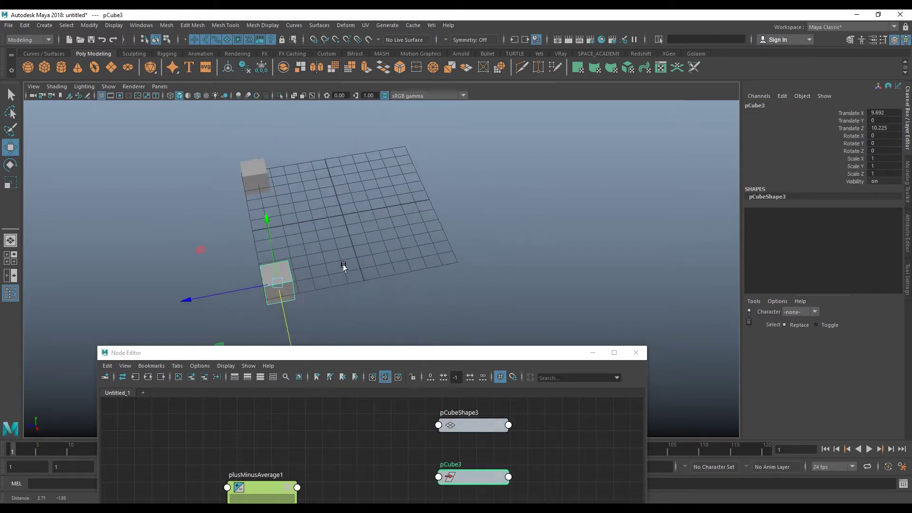
key(ctrl+z)
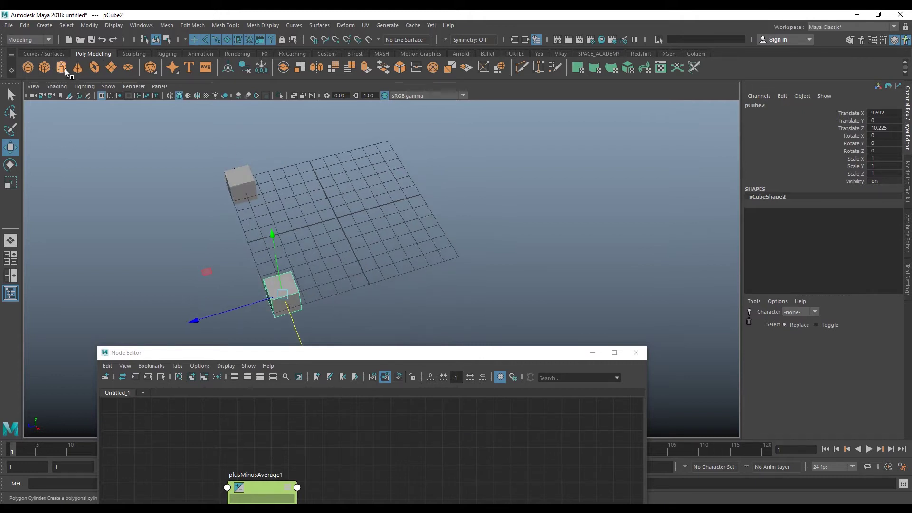
Create a polygon cylinder with Radius 2.12 and Height 7.62
click(61, 67)
alt+drag(368, 279, 549, 262)
click(774, 213)
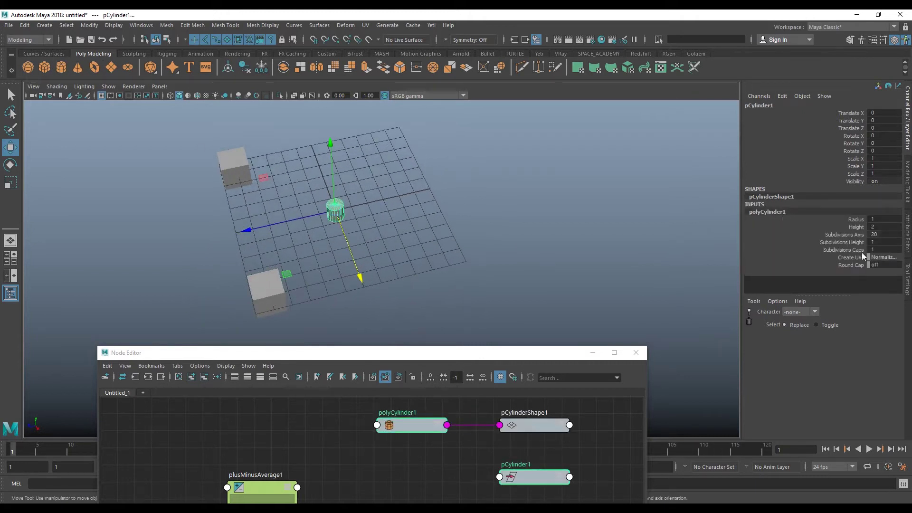
click(841, 220)
middle_drag(532, 203, 594, 208)
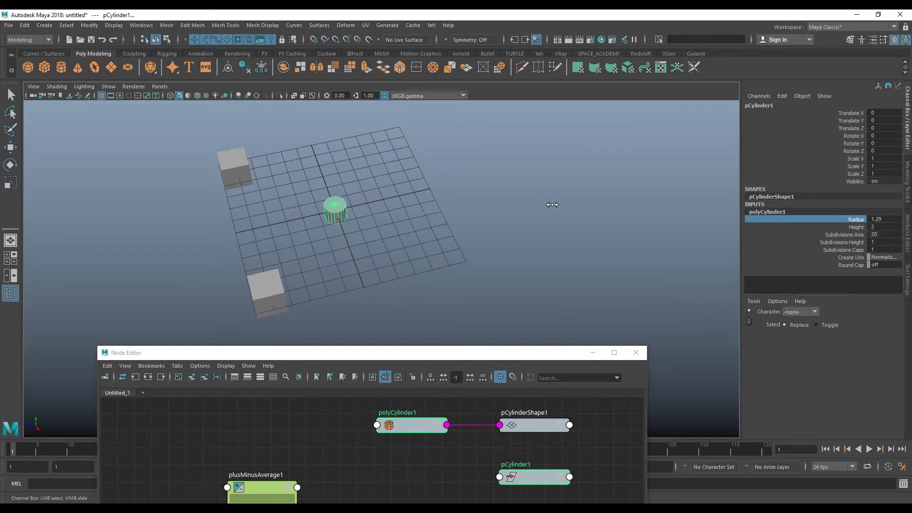
click(851, 230)
middle_drag(429, 203, 447, 205)
mouse_move(447, 204)
alt+mouse_down()
mouse_move(464, 226)
mouse_move(418, 243)
mouse_move(429, 248)
alt+mouse_up()
Zoom out the Node Editor and move the pCylinder1 node aside in the graph
key(alt+shift)
key(w)
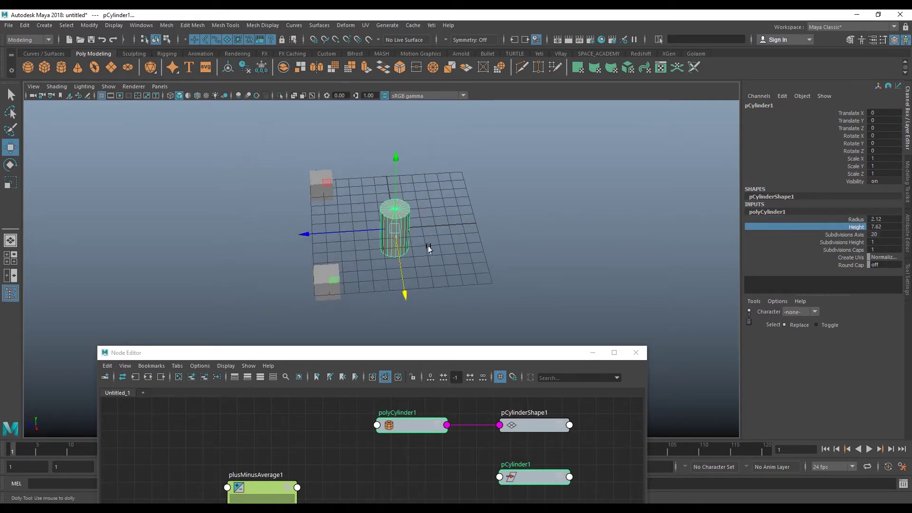
drag(419, 357, 399, 297)
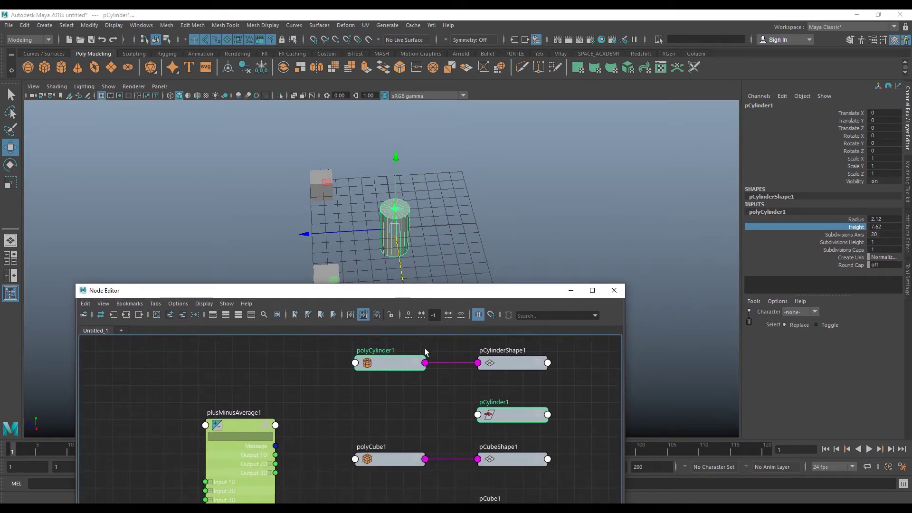
scroll(433, 401, down, 1)
scroll(470, 397, down, 1)
drag(489, 375, 554, 374)
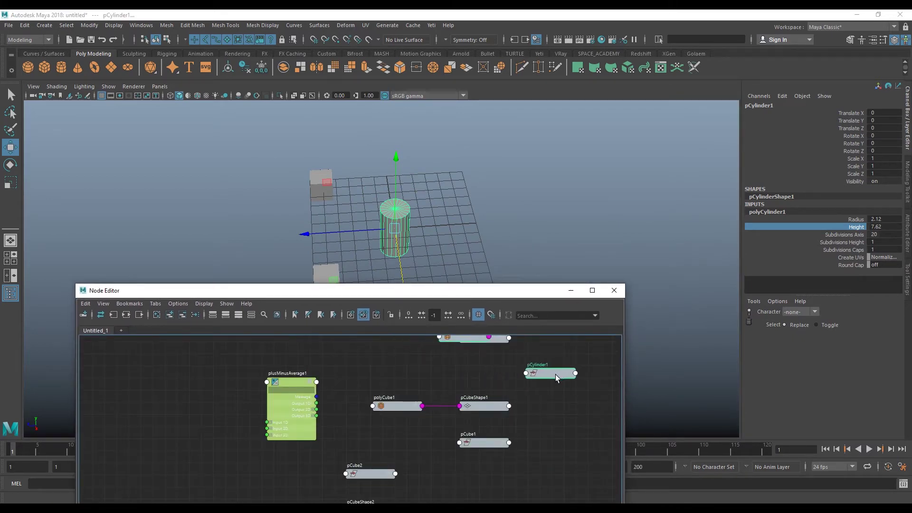
alt+middle_drag(543, 400, 507, 430)
click(507, 430)
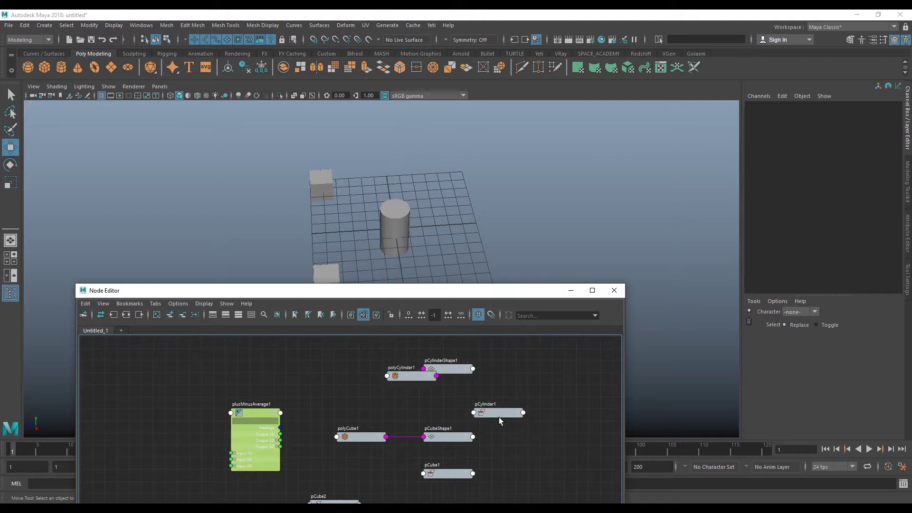
drag(498, 413, 548, 401)
Select the cylinder in the viewport and move plusMinusAverage1 up-left in the graph
alt+drag(321, 207, 304, 198)
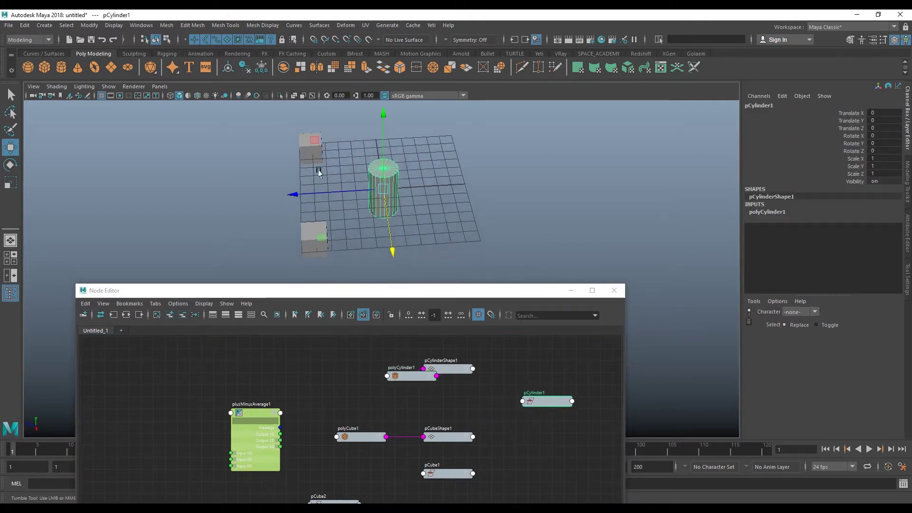
drag(266, 134, 341, 270)
click(388, 178)
alt+drag(389, 179, 354, 269)
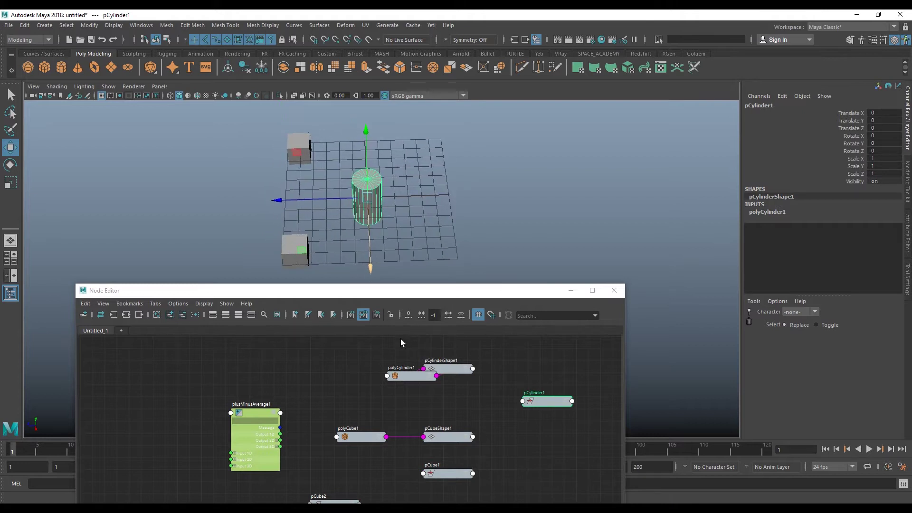
drag(255, 413, 215, 400)
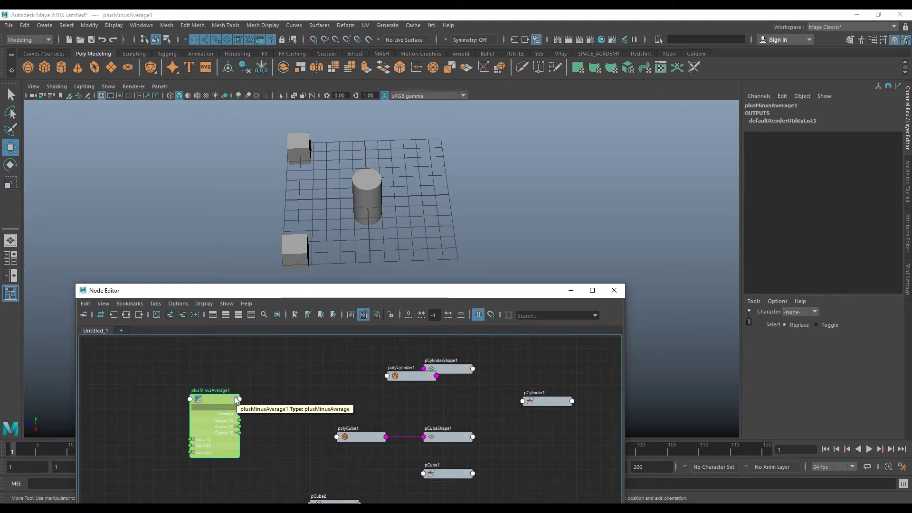
Rearrange plusMinusAverage1 and place polyCylinder1 beside polyCube1 in the node graph
drag(236, 399, 215, 408)
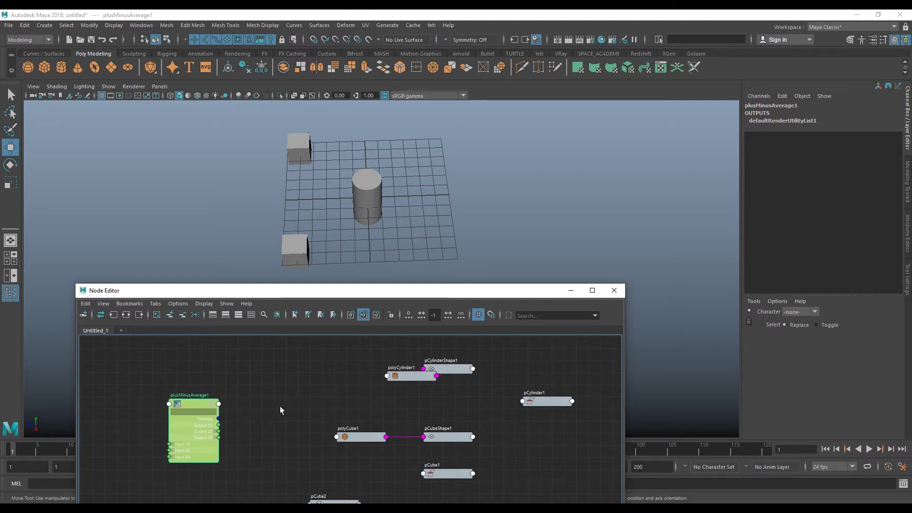
alt+middle_drag(280, 407, 267, 385)
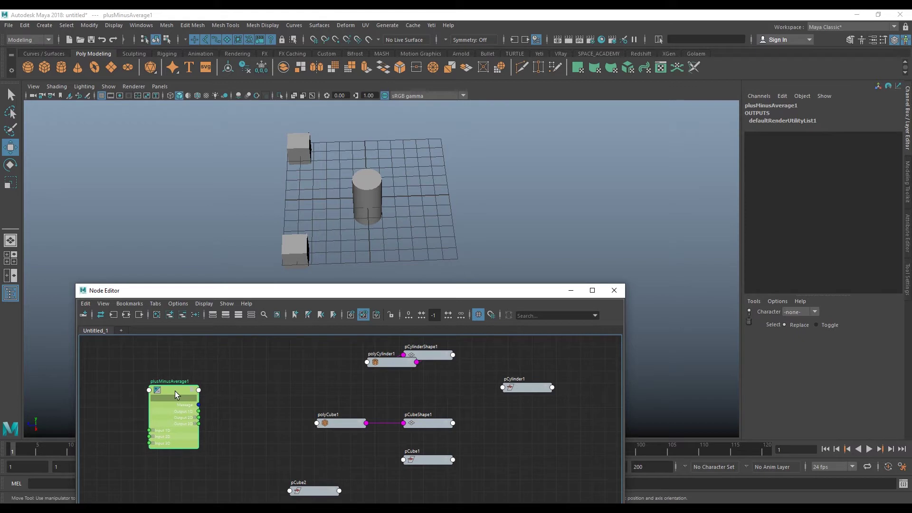
drag(176, 392, 240, 383)
scroll(240, 383, up, 5)
scroll(362, 386, down, 3)
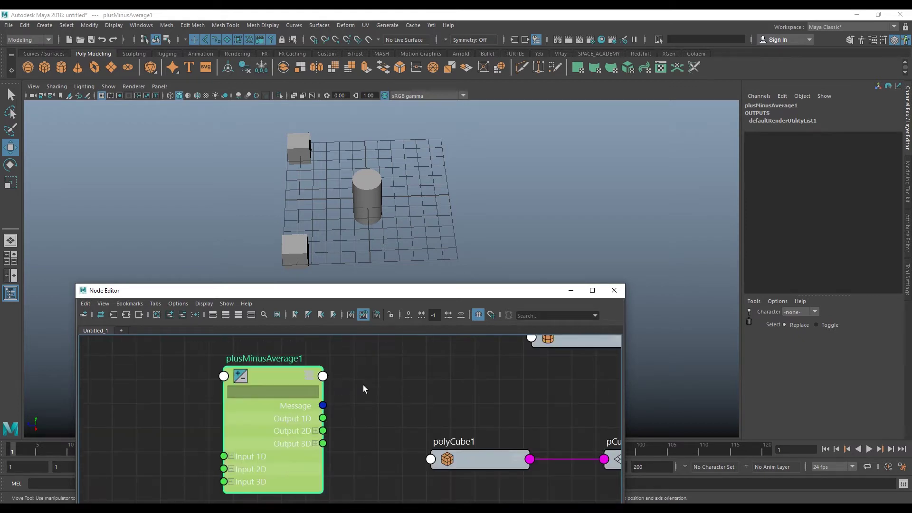
alt+middle_drag(362, 387, 308, 389)
scroll(375, 401, down, 3)
scroll(376, 401, down, 2)
alt+middle_drag(363, 383, 369, 425)
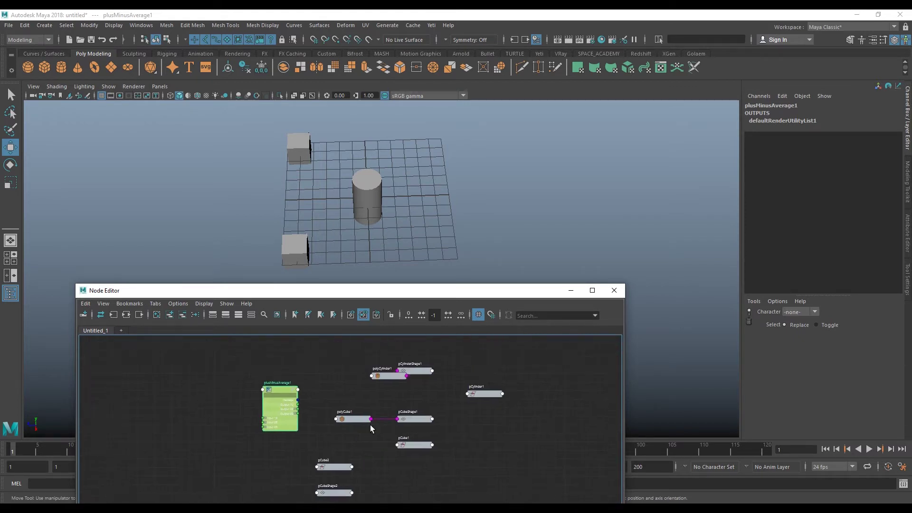
scroll(392, 358, up, 2)
drag(393, 358, 352, 400)
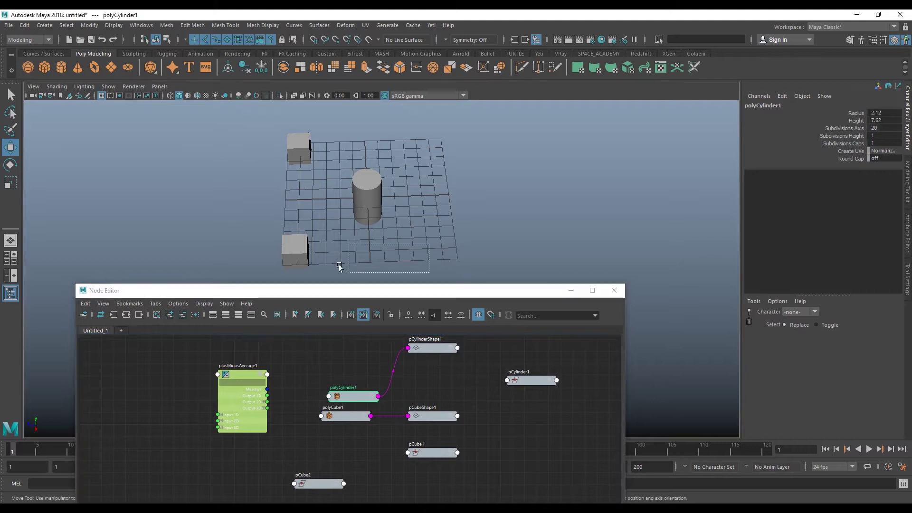
Delete construction history on the cylinder and both cubes
drag(431, 274, 252, 134)
click(22, 25)
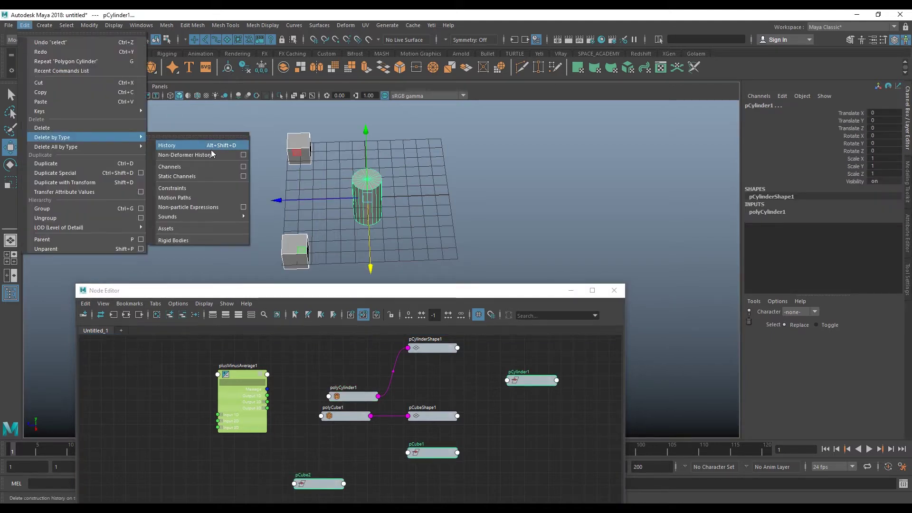
click(204, 150)
click(251, 196)
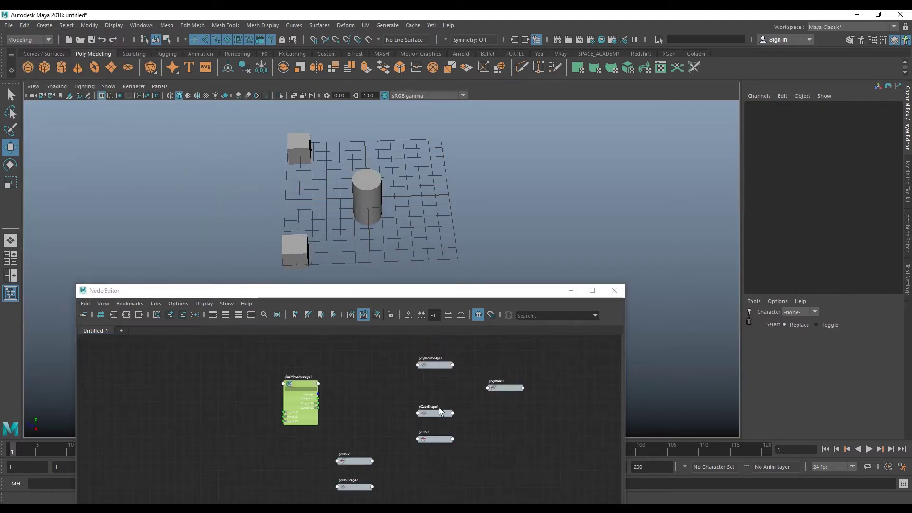
Remove pCylinderShape1, pCubeShape1 and pCubeShape2 from the node graph
drag(476, 346, 406, 408)
shift+drag(459, 372, 405, 421)
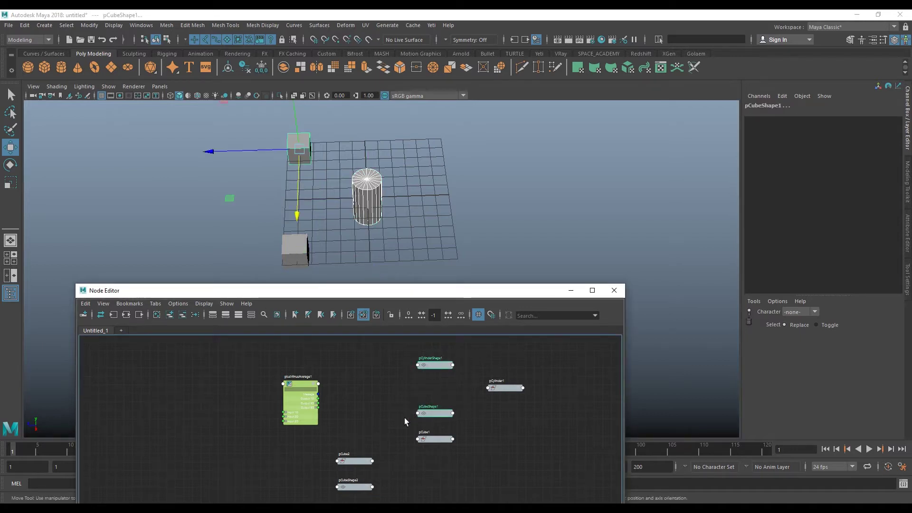
click(360, 487)
click(175, 321)
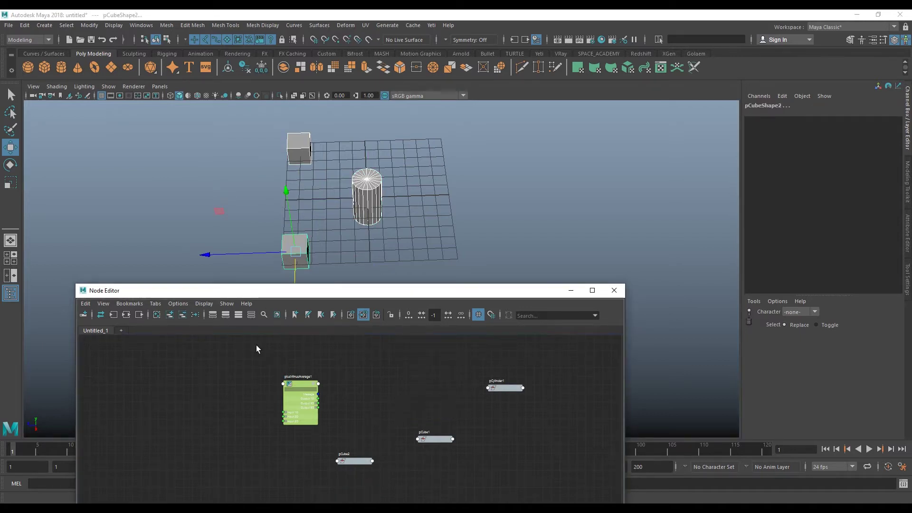
Arrange pCube1 and pCube2 above plusMinusAverage1 and zoom in on the graph
drag(425, 438, 382, 376)
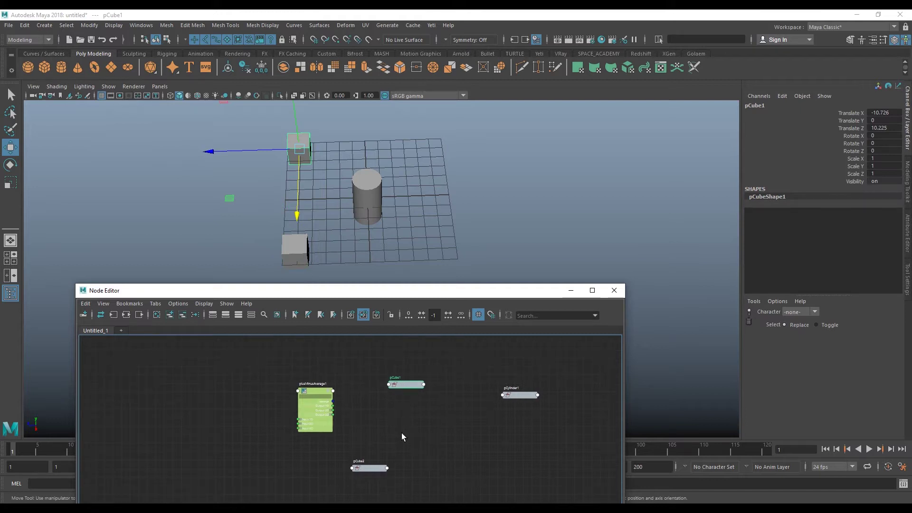
drag(376, 471, 247, 456)
drag(394, 384, 199, 374)
drag(332, 290, 296, 240)
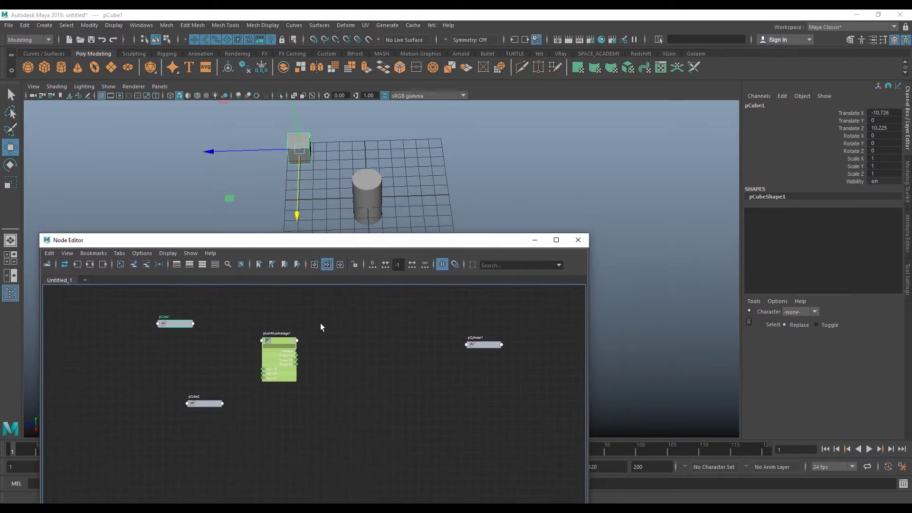
scroll(365, 352, up, 3)
scroll(353, 359, up, 2)
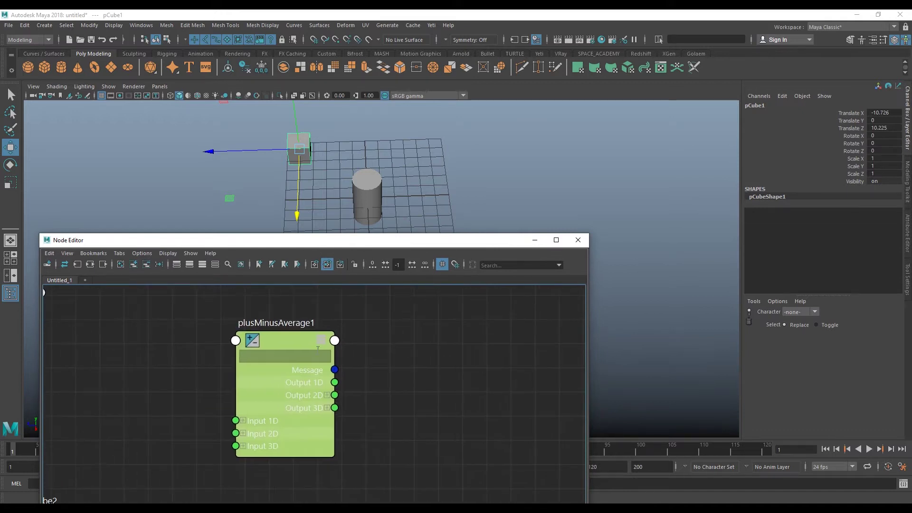
drag(318, 348, 283, 340)
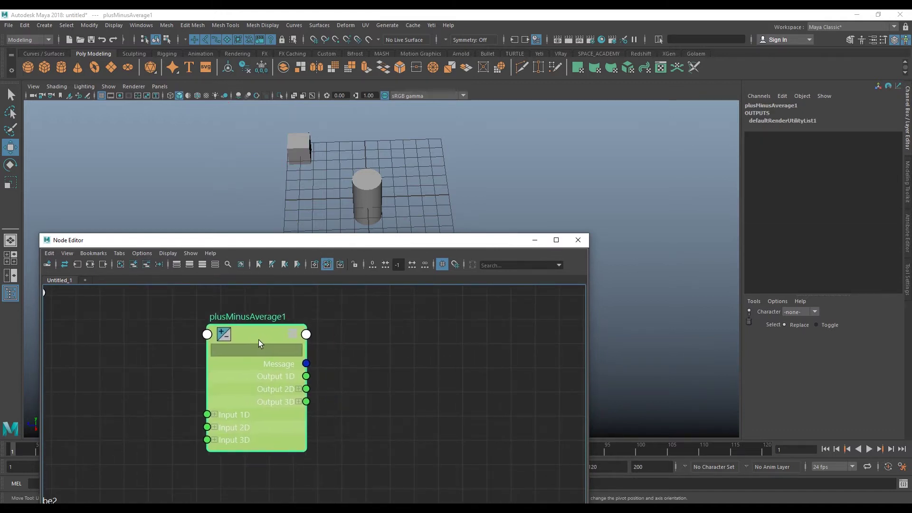
Expand Input 1D on plusMinusAverage1 and show its attributes in the Attribute Editor
click(208, 412)
drag(224, 423, 210, 409)
mouse_move(258, 432)
mouse_down()
mouse_move(241, 402)
mouse_move(240, 423)
mouse_up()
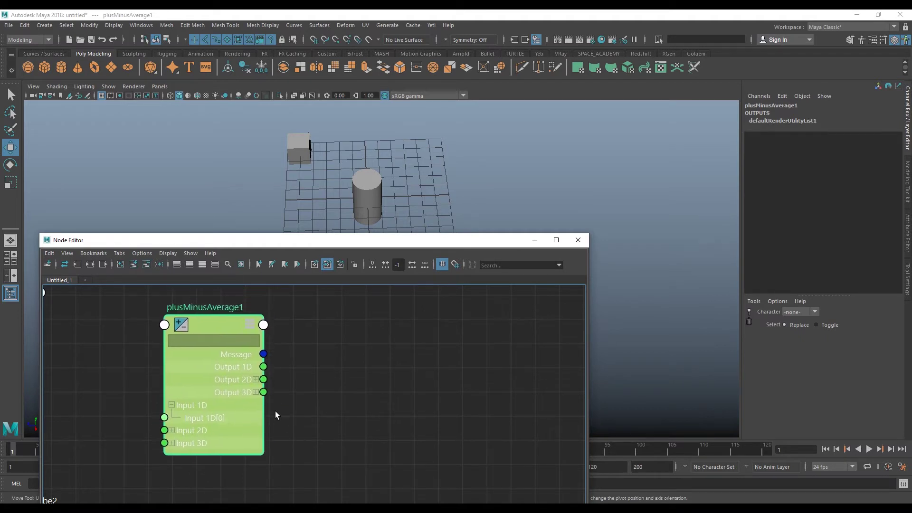
click(906, 234)
click(378, 395)
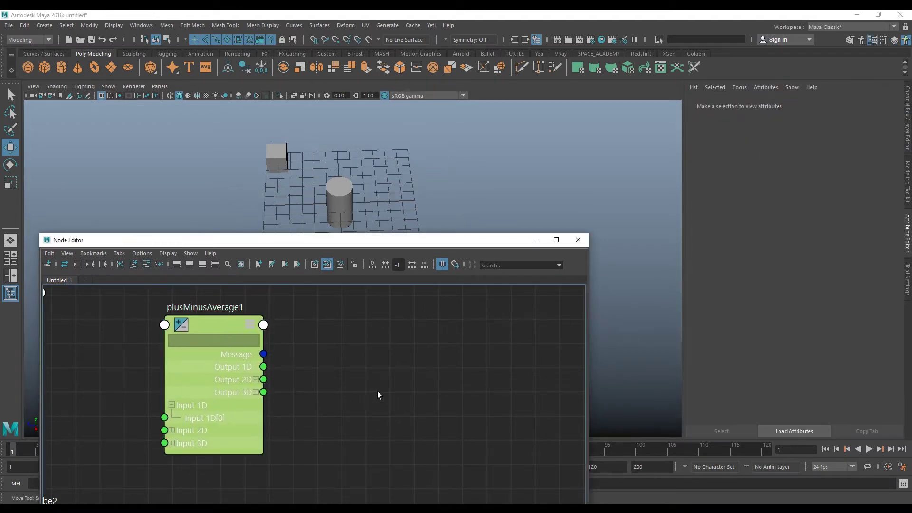
drag(208, 369, 237, 371)
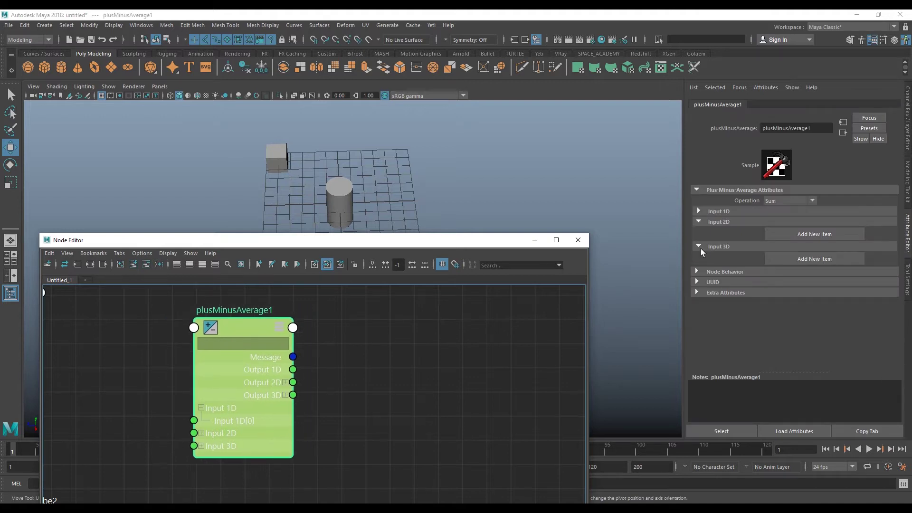
click(728, 212)
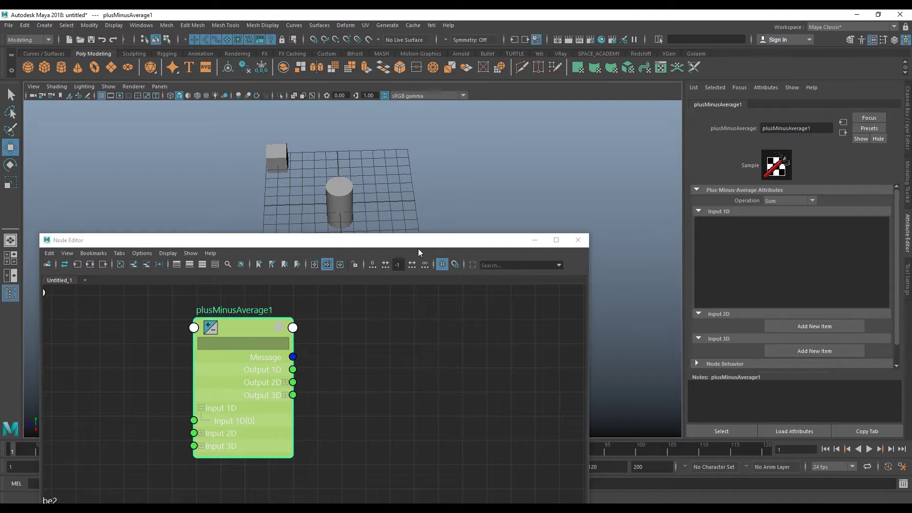
Expand Input 2D[0] on plusMinusAverage1 into its Input 2Dx and Input 2Dy ports
drag(417, 243, 411, 249)
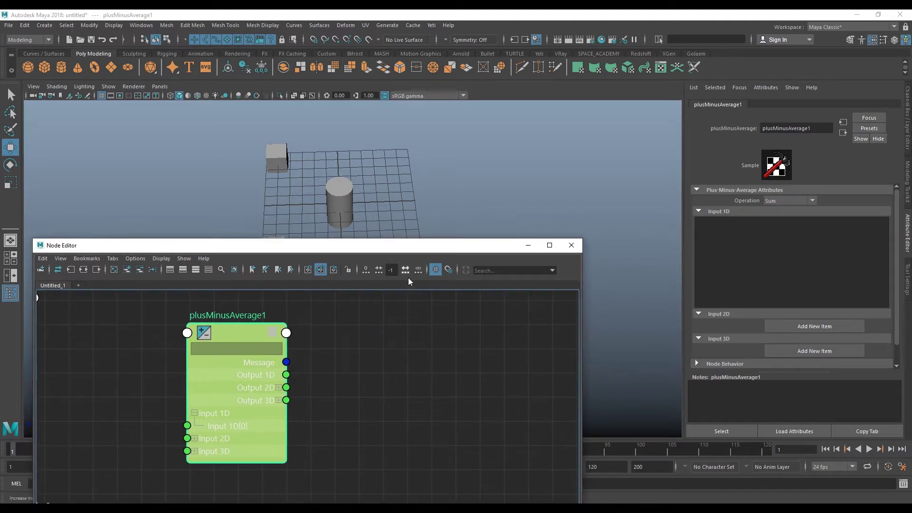
drag(226, 444, 230, 411)
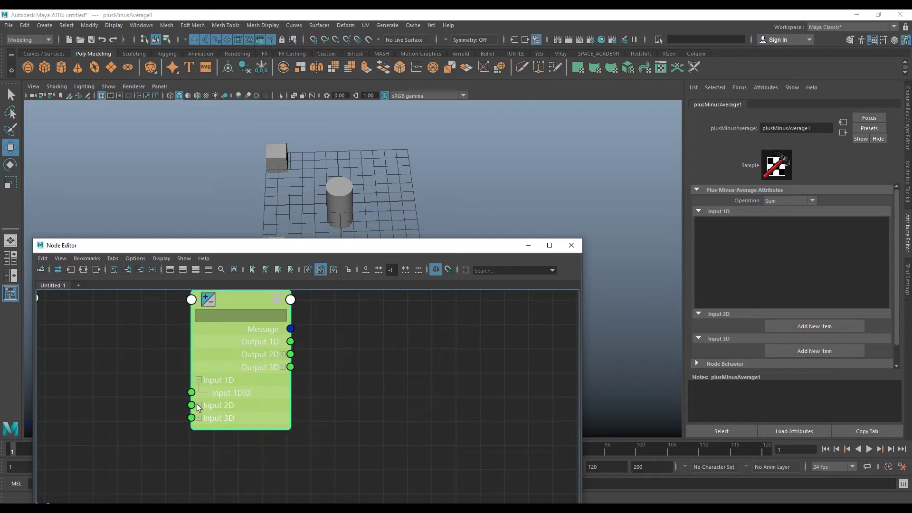
click(198, 405)
click(208, 418)
mouse_move(247, 416)
mouse_down()
mouse_move(249, 406)
mouse_move(264, 406)
mouse_up()
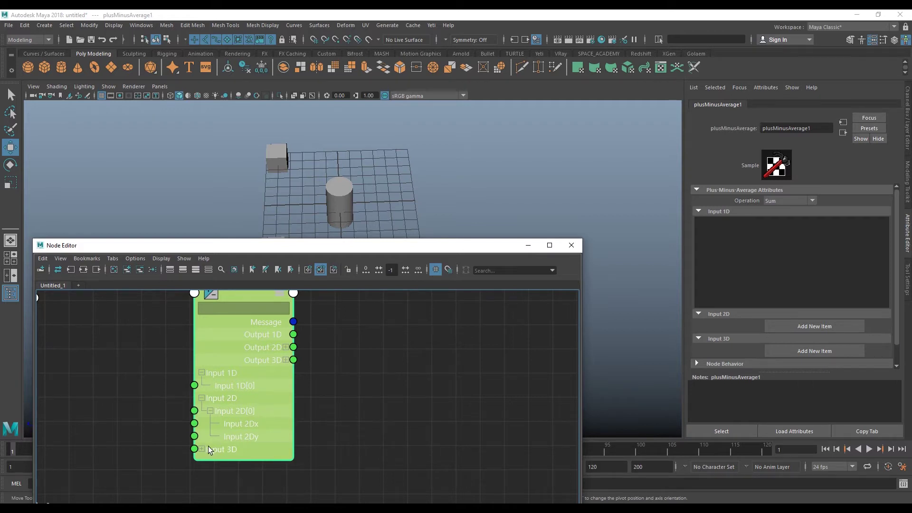
mouse_move(277, 425)
mouse_down()
mouse_move(249, 401)
mouse_move(243, 417)
mouse_move(209, 422)
mouse_up()
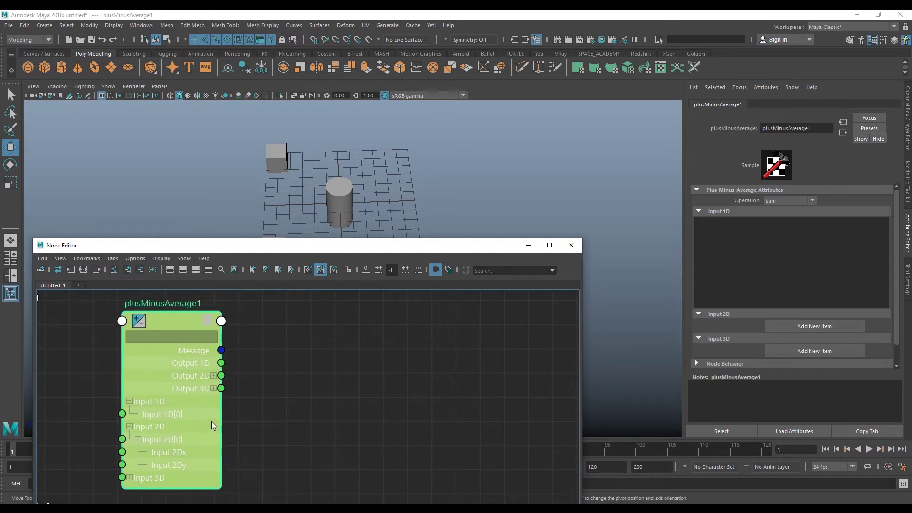
Try pulling wires from Output 1D and Output 2D, then move plusMinusAverage1 right
mouse_move(221, 362)
mouse_down()
mouse_move(318, 360)
mouse_move(403, 331)
mouse_up()
drag(110, 416, 120, 417)
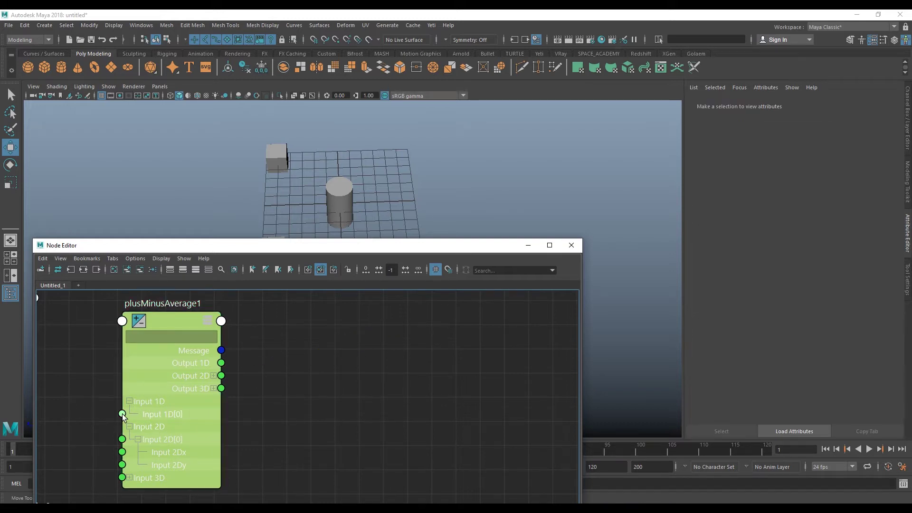
mouse_move(221, 362)
mouse_down()
mouse_move(428, 319)
mouse_move(380, 301)
mouse_move(257, 367)
mouse_up()
drag(180, 416, 188, 414)
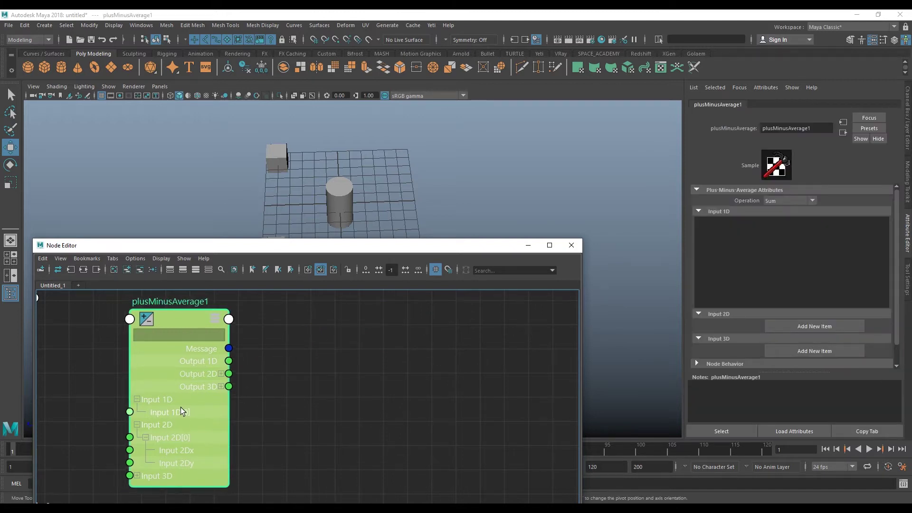
mouse_move(228, 361)
mouse_down()
mouse_move(352, 392)
mouse_move(340, 481)
mouse_move(340, 330)
mouse_move(356, 356)
mouse_move(273, 440)
mouse_move(300, 366)
mouse_up()
drag(230, 375, 308, 379)
middle_drag(331, 384, 408, 401)
click(374, 347)
click(272, 331)
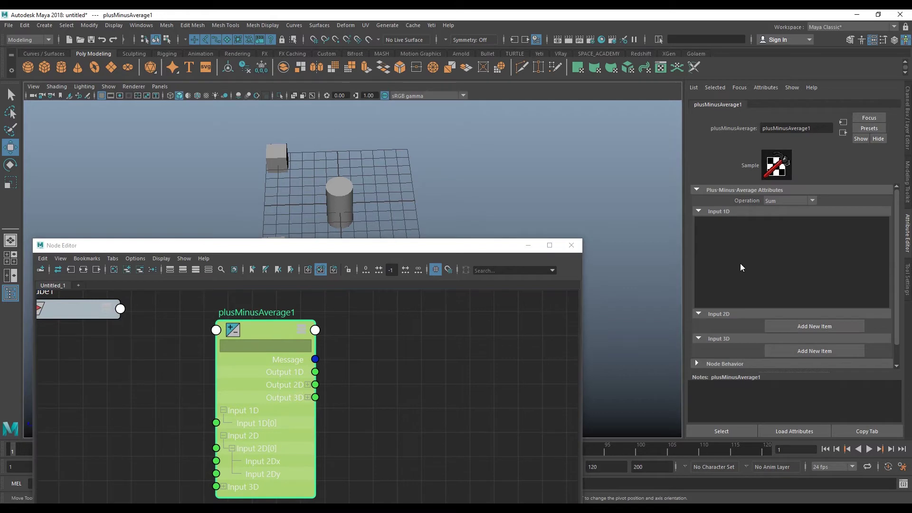
drag(268, 336, 336, 331)
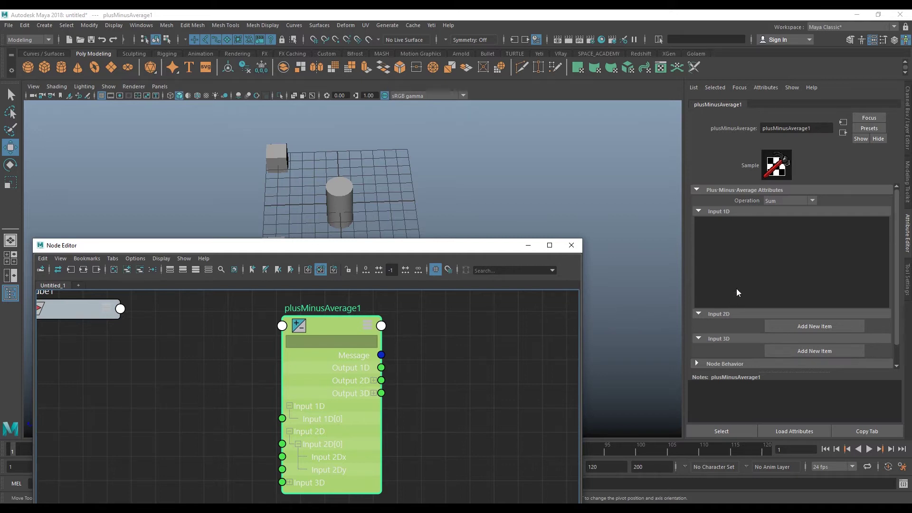
Check the Operation dropdown, leave it on Sum, and return to the Channel Box
click(790, 200)
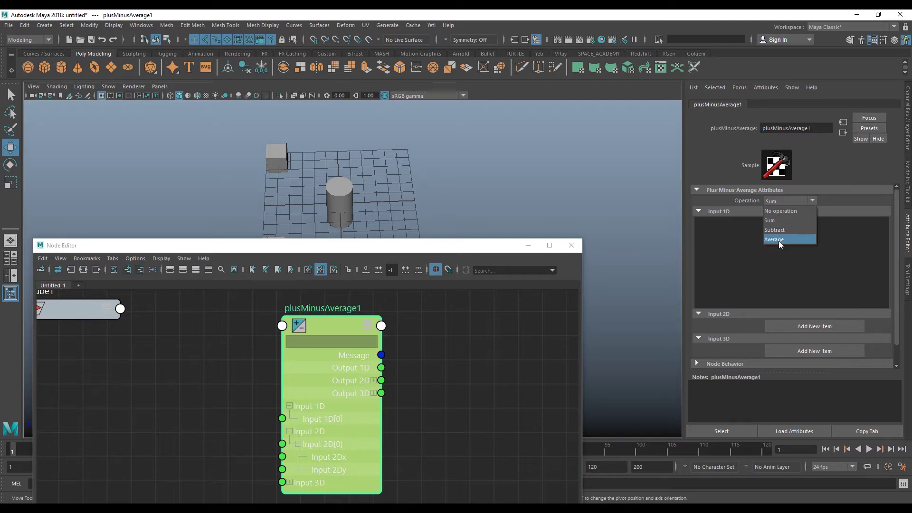
click(778, 241)
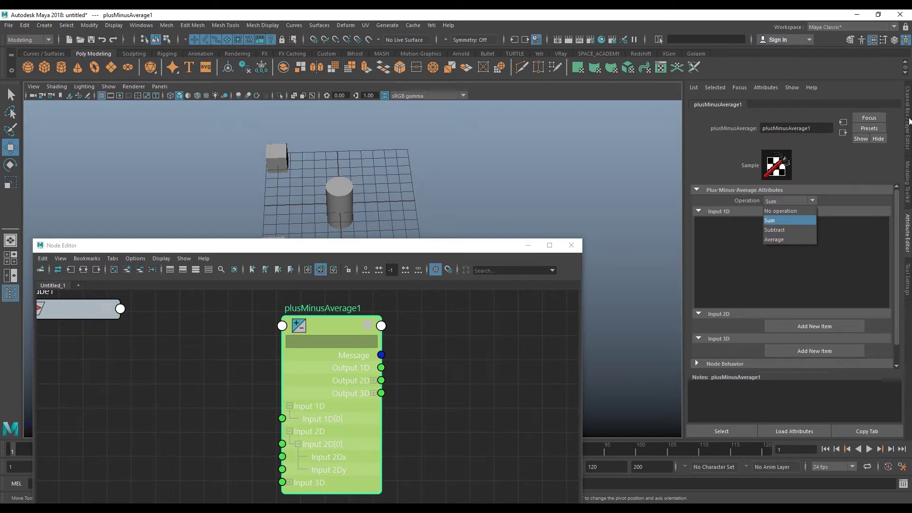
click(905, 122)
mouse_move(448, 192)
alt+mouse_down()
mouse_move(441, 152)
mouse_move(427, 173)
alt+mouse_up()
click(321, 134)
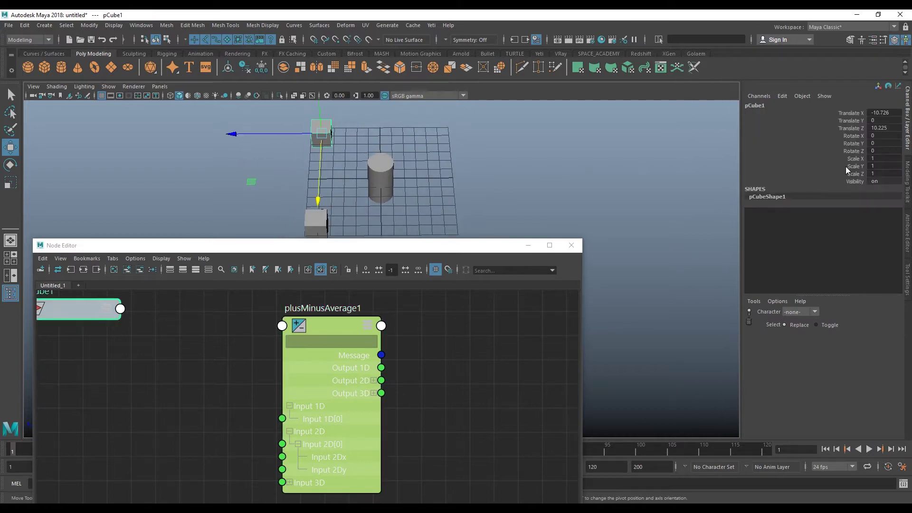
click(835, 111)
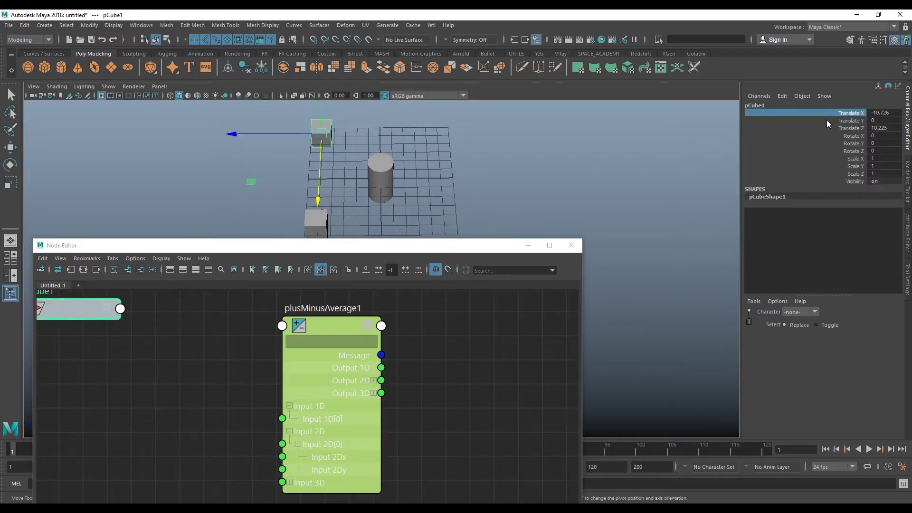
click(826, 120)
mouse_move(688, 181)
middle_down()
mouse_move(665, 178)
mouse_move(676, 182)
mouse_move(637, 200)
mouse_move(575, 201)
middle_up()
key(ctrl+z)
click(839, 136)
key(ctrl+z)
click(850, 150)
middle_drag(686, 171, 357, 186)
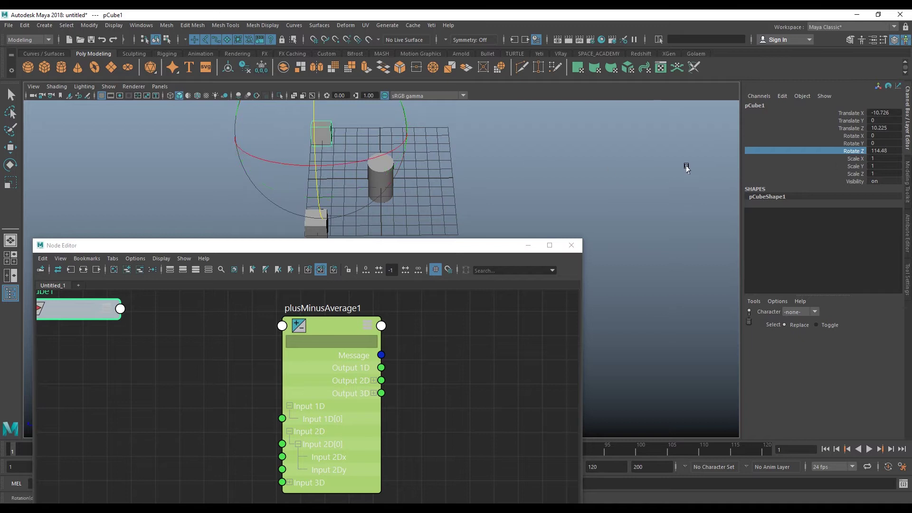
key(ctrl+z)
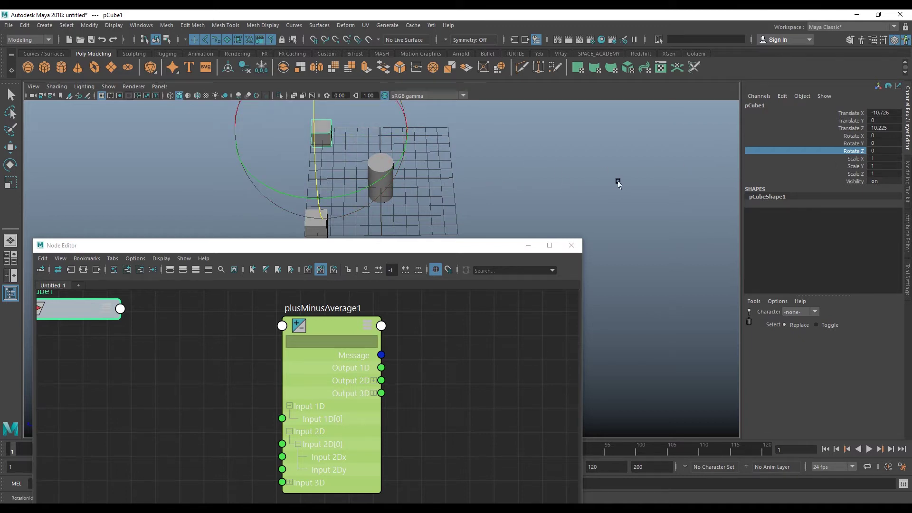
mouse_move(612, 209)
alt+mouse_down()
mouse_move(565, 199)
mouse_move(559, 187)
alt+mouse_up()
mouse_move(456, 249)
mouse_down()
mouse_move(557, 288)
mouse_move(525, 299)
mouse_up()
scroll(494, 410, down, 1)
Rearrange the pCube1, pCube2 and pCylinder1 nodes in the Node Editor
scroll(491, 414, down, 1)
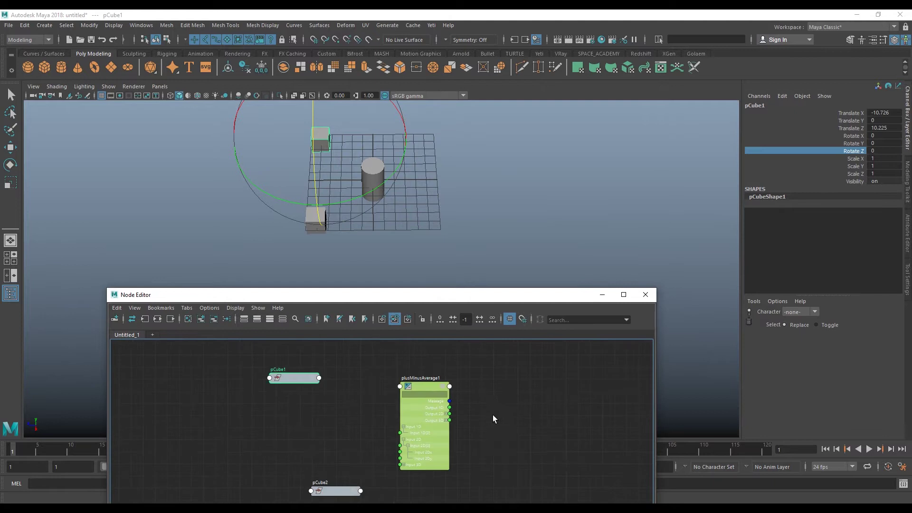
alt+middle_drag(493, 416, 468, 409)
key(w)
drag(269, 377, 303, 391)
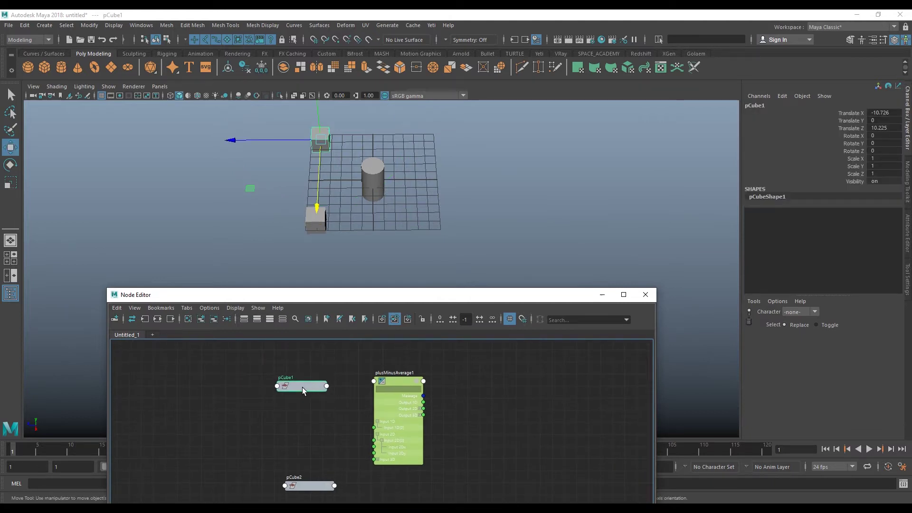
drag(311, 487, 304, 454)
mouse_move(484, 447)
alt+middle_down()
mouse_move(425, 442)
mouse_move(388, 424)
alt+middle_up()
drag(612, 383, 417, 417)
alt+middle_drag(406, 398, 456, 395)
drag(260, 373, 249, 375)
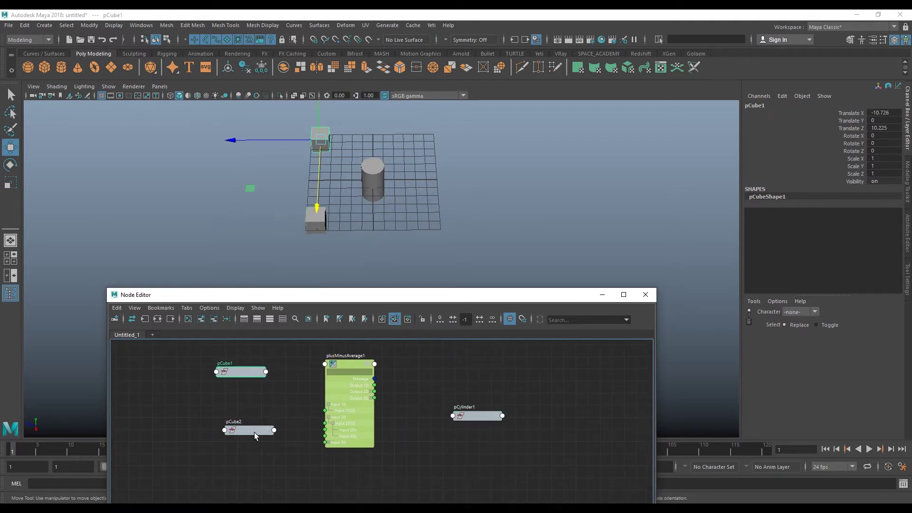
drag(254, 436, 229, 452)
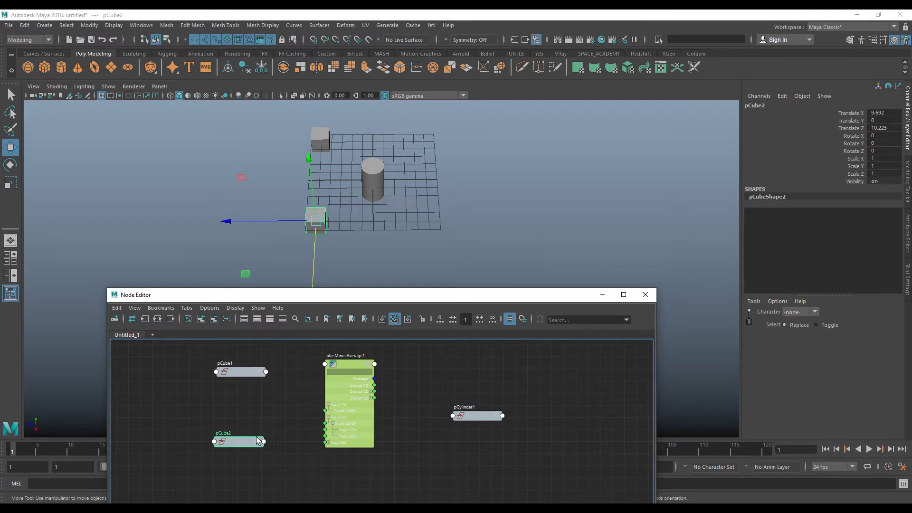
Select pCylinder1's channels, zoom the viewport, and nudge plusMinusAverage1 slightly right
click(373, 180)
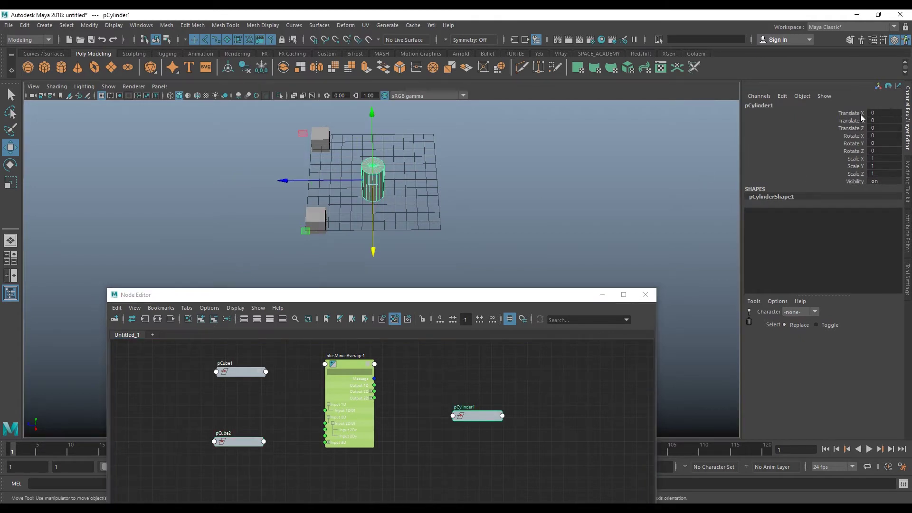
drag(860, 113, 852, 173)
alt+middle_drag(482, 195, 505, 204)
mouse_move(502, 218)
alt+right_down()
mouse_move(517, 240)
mouse_move(499, 260)
alt+right_up()
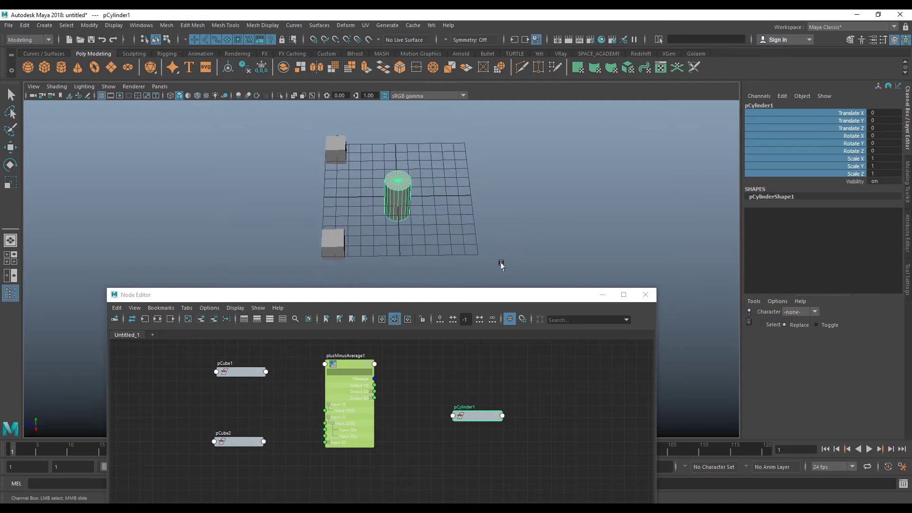
scroll(290, 396, up, 1)
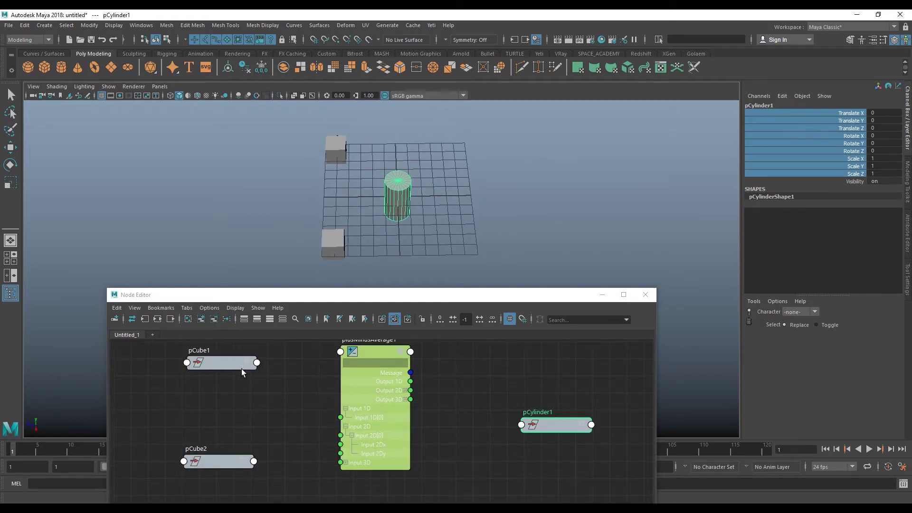
key(w)
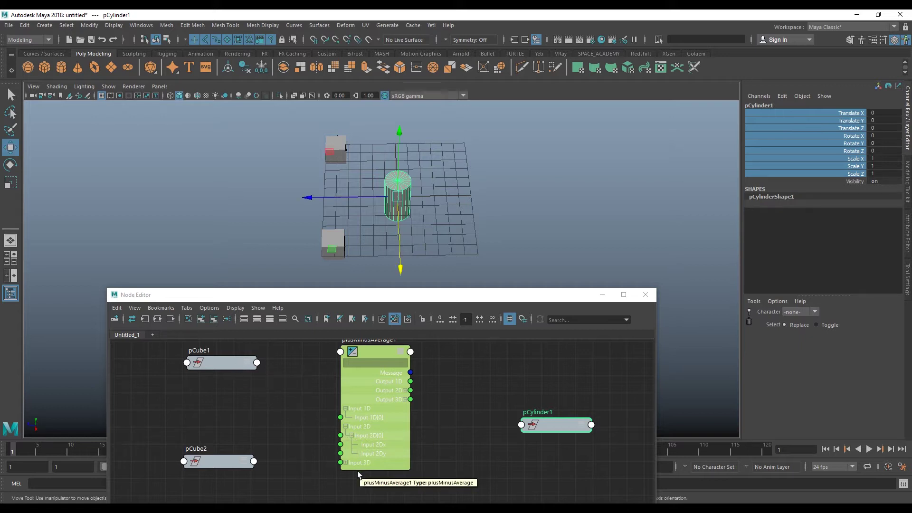
drag(372, 464, 384, 460)
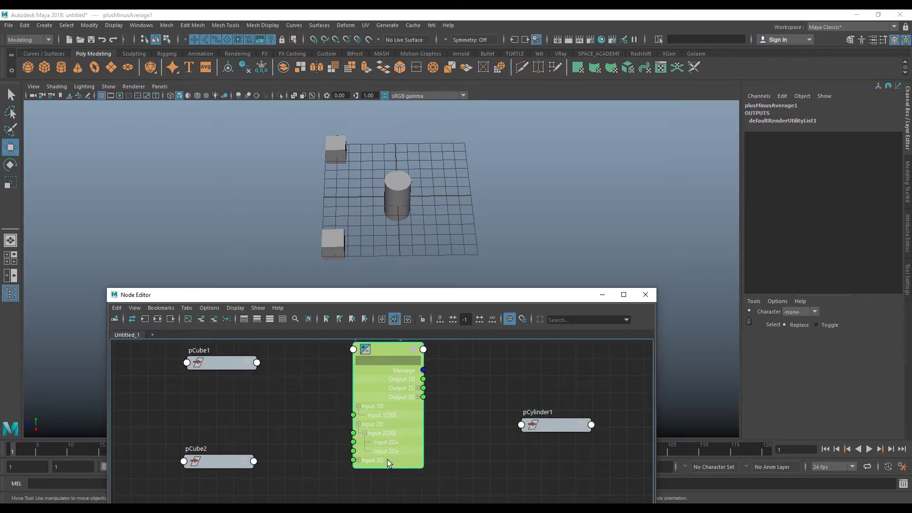
Expand Input 3D and collapse Input 1D and 2D on plusMinusAverage1, adjusting node positions
click(357, 461)
click(357, 423)
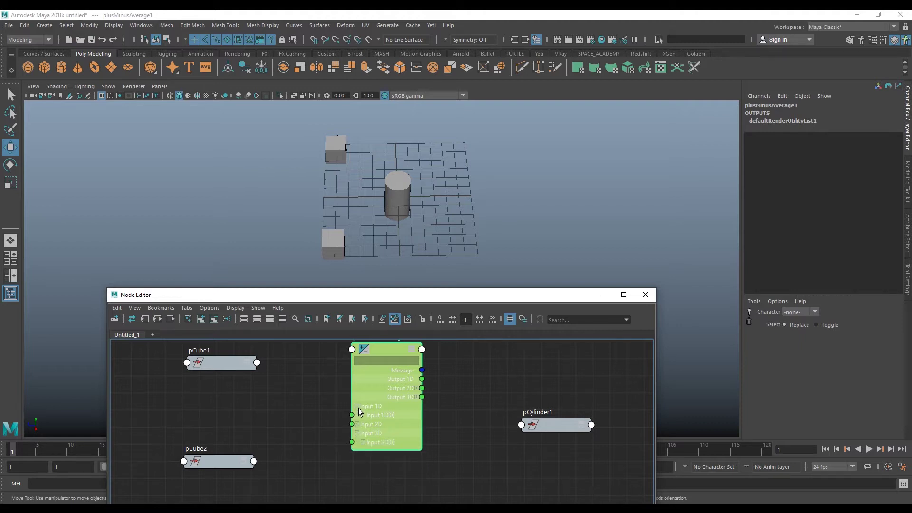
click(357, 406)
click(362, 434)
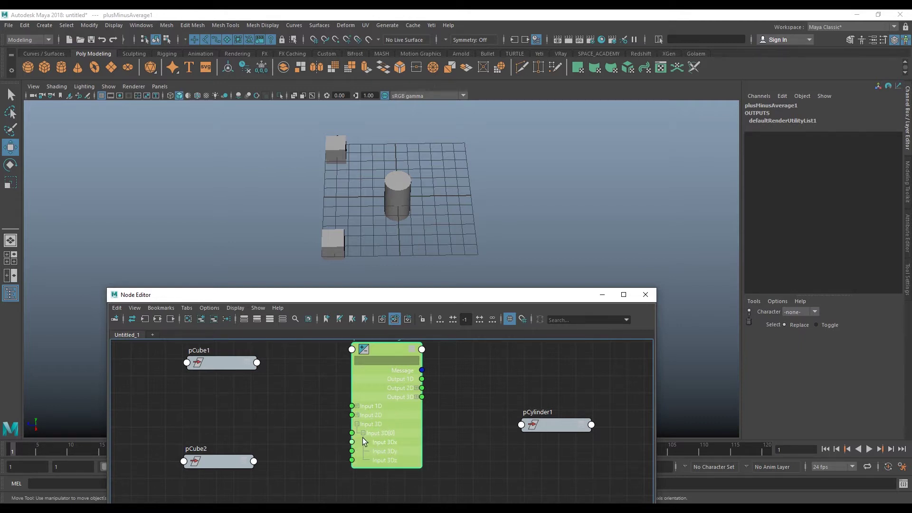
click(363, 433)
drag(394, 418, 381, 436)
drag(231, 366, 231, 375)
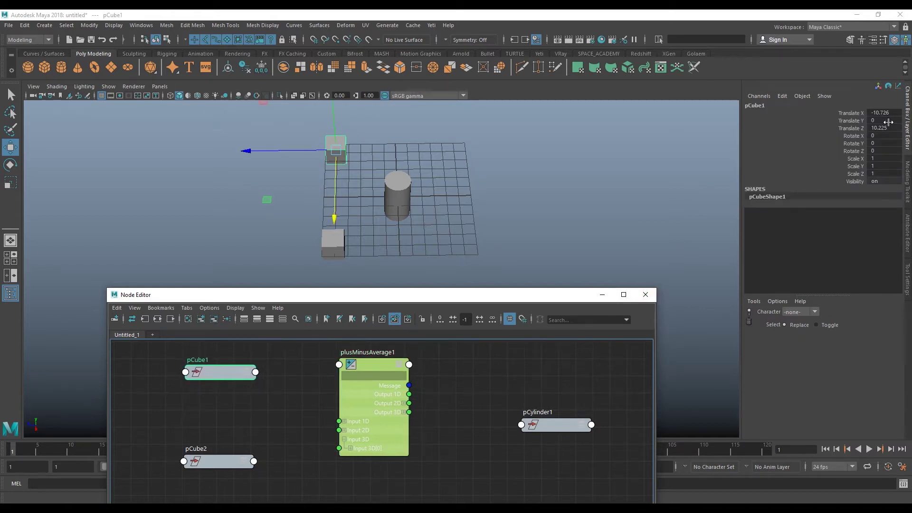
Inspect pCube1's translate channels, narrowing the selection to Translate Z
drag(844, 113, 834, 127)
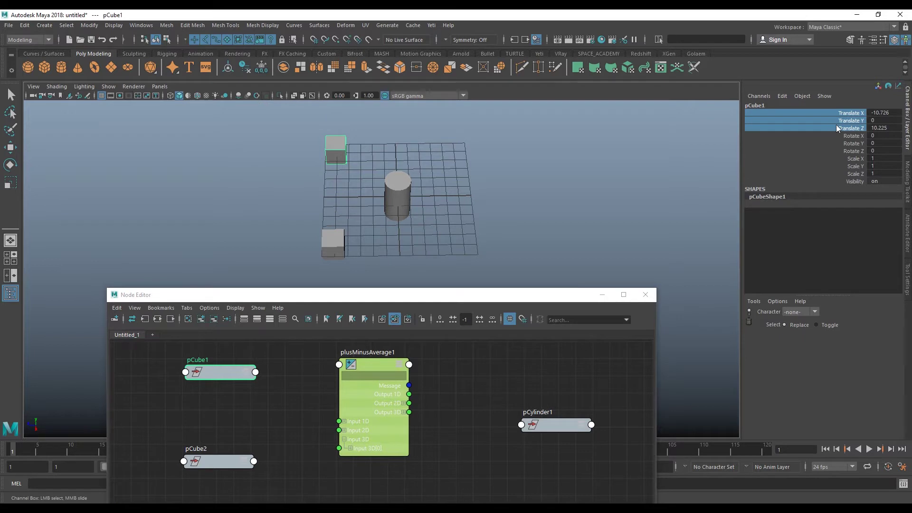
click(833, 110)
click(833, 127)
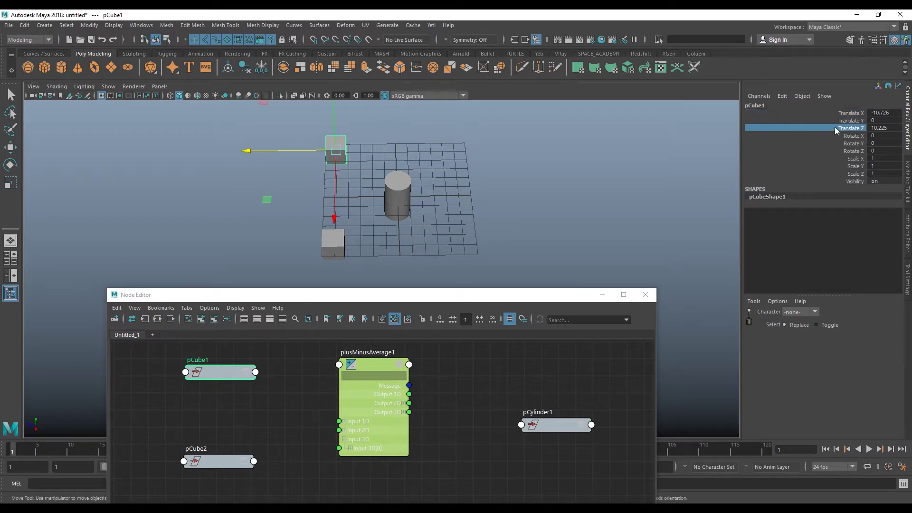
Re-expand Input 1D and centre plusMinusAverage1 between the cube nodes and pCylinder1
click(343, 421)
drag(335, 421, 277, 392)
drag(381, 447, 384, 426)
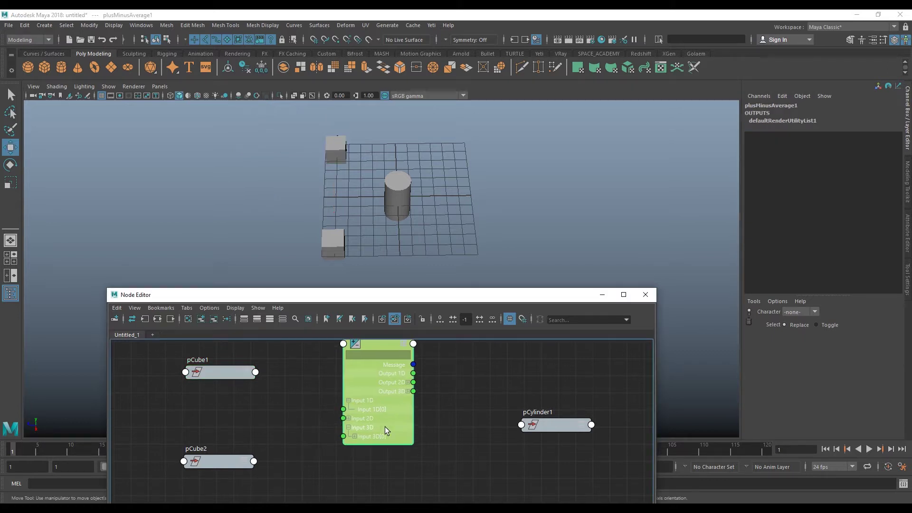
click(332, 409)
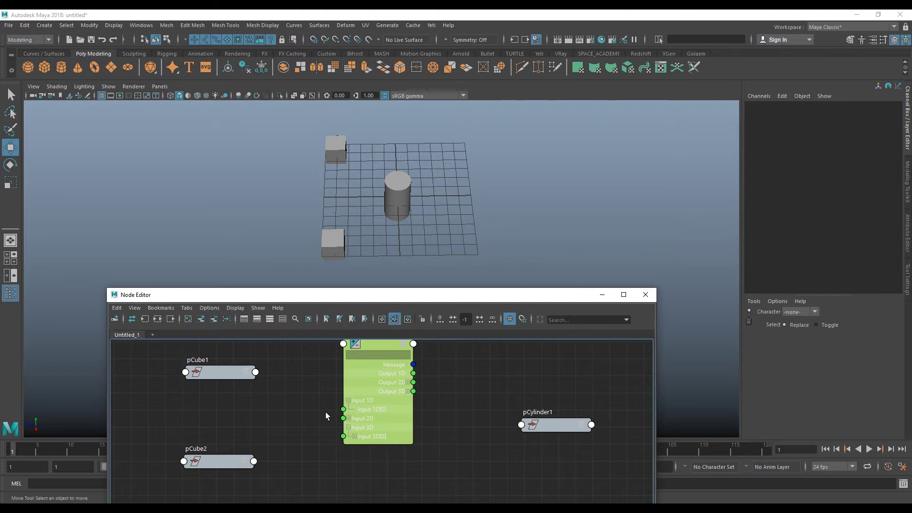
middle_drag(315, 399, 327, 409)
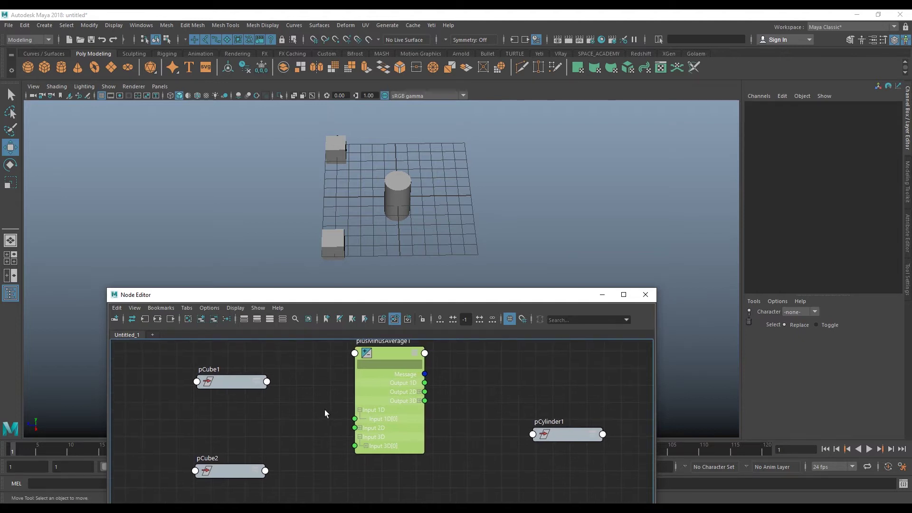
drag(388, 350, 393, 360)
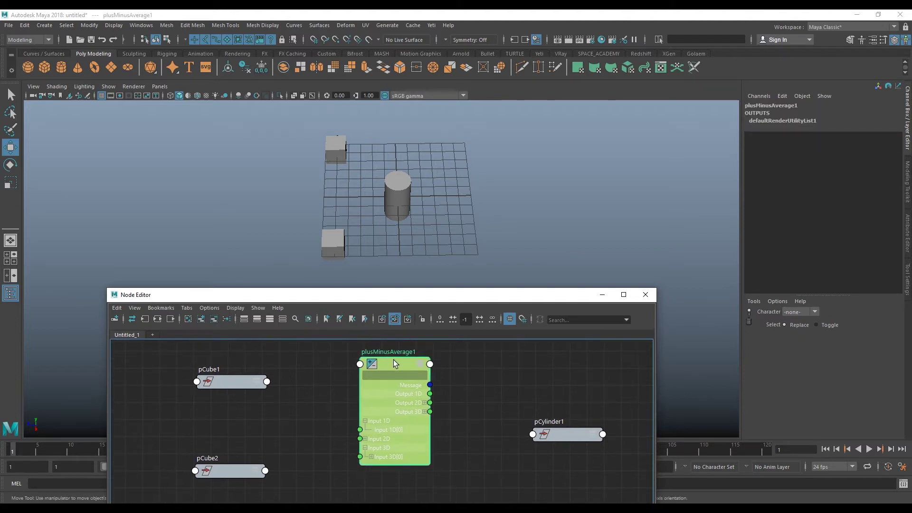
drag(237, 388, 229, 383)
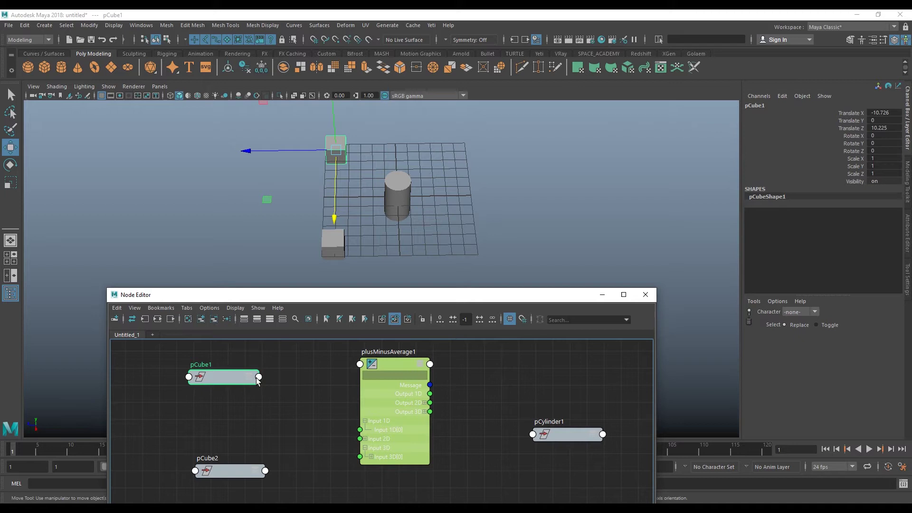
Connect pCube1's Translate into plusMinusAverage1's Input 3D[0]
mouse_move(244, 380)
mouse_down()
mouse_move(229, 366)
mouse_move(162, 361)
mouse_up()
key(3)
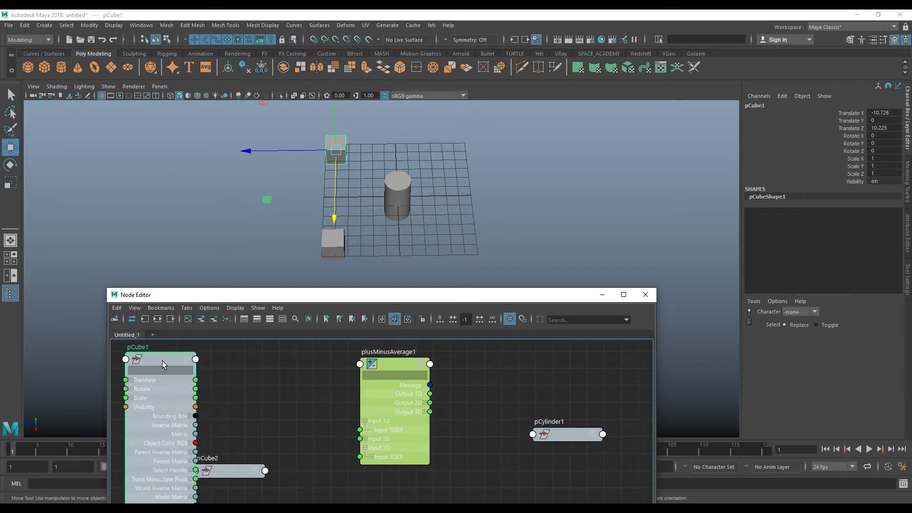
mouse_move(195, 380)
mouse_down()
mouse_move(279, 435)
mouse_move(361, 457)
mouse_up()
click(410, 432)
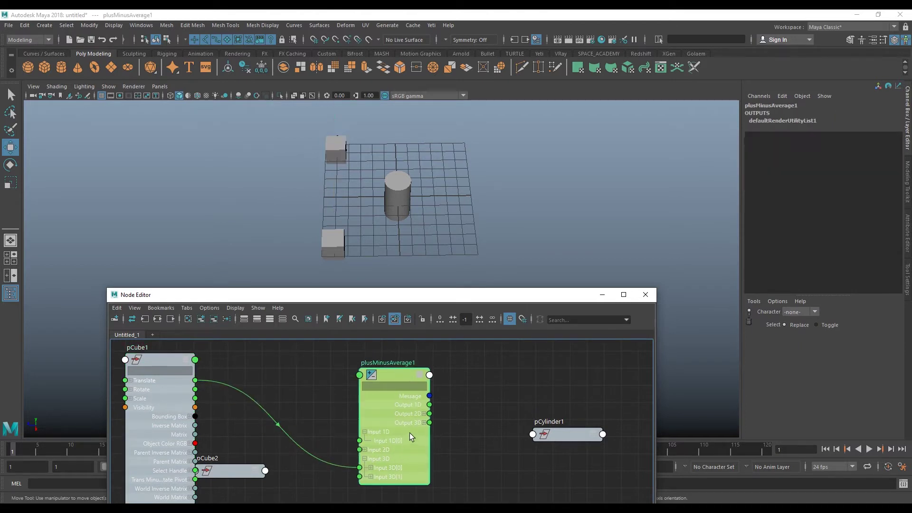
Delete the empty Input 2D[0] item from plusMinusAverage1's attributes
key(ctrl+a)
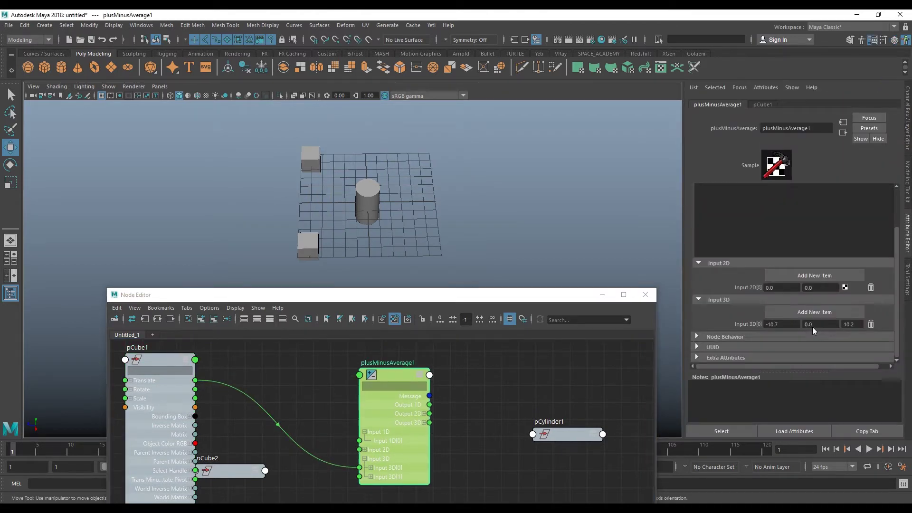
click(870, 288)
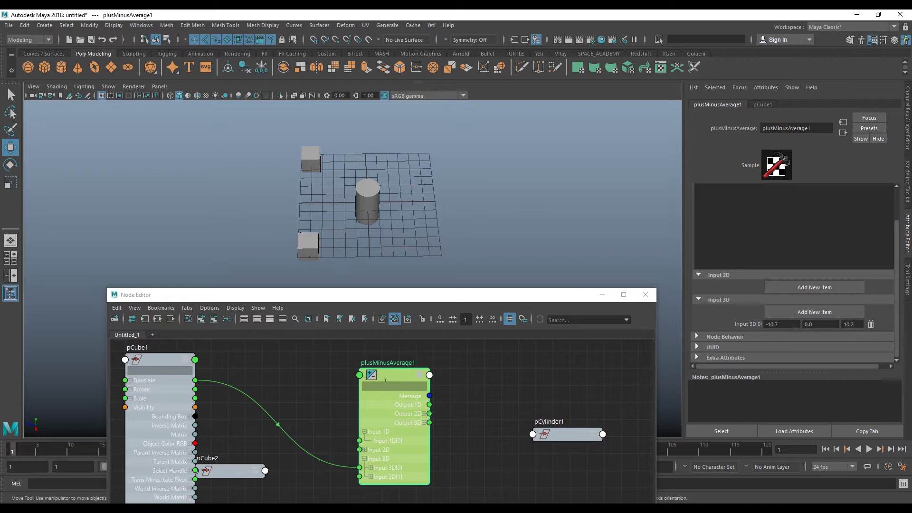
drag(412, 377, 408, 382)
click(792, 325)
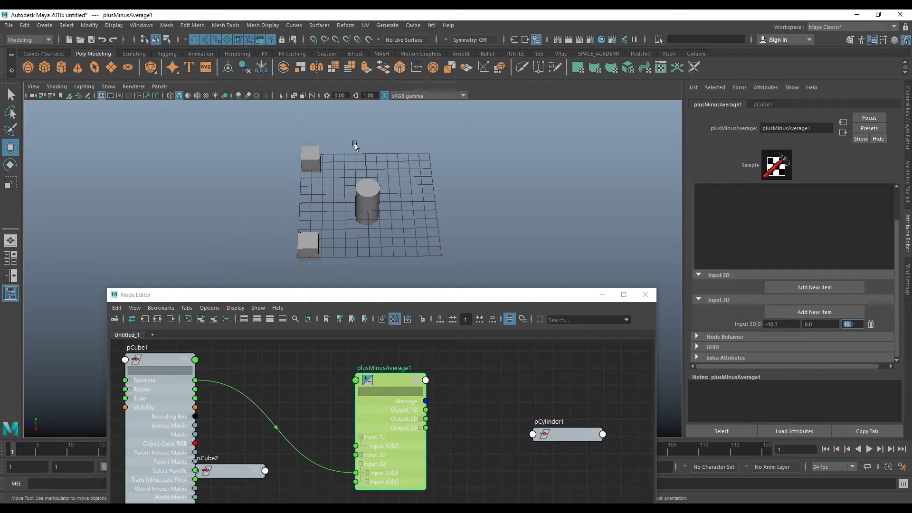
Compare pCube1's Translate with Input 3D[0], which reads -10.7, 0.0, 10.2
mouse_move(258, 133)
mouse_down()
mouse_move(323, 164)
mouse_move(333, 187)
mouse_up()
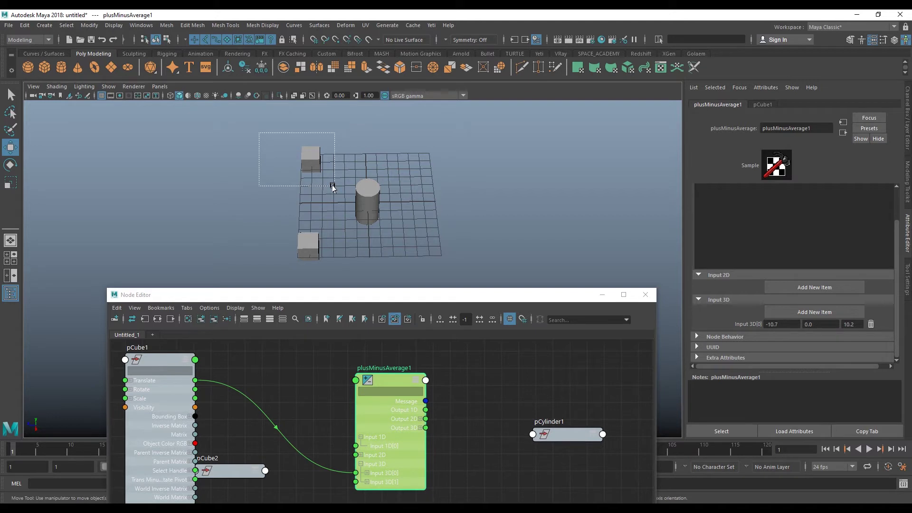
drag(333, 187, 332, 187)
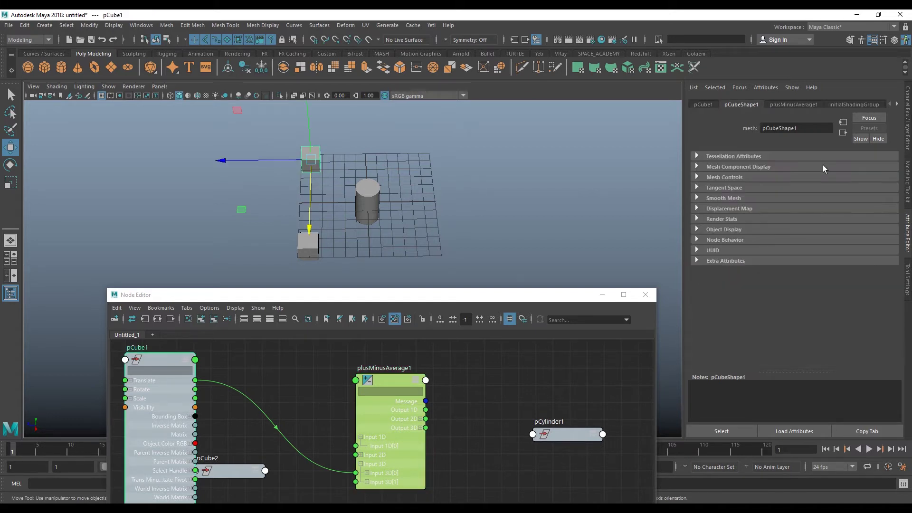
click(907, 119)
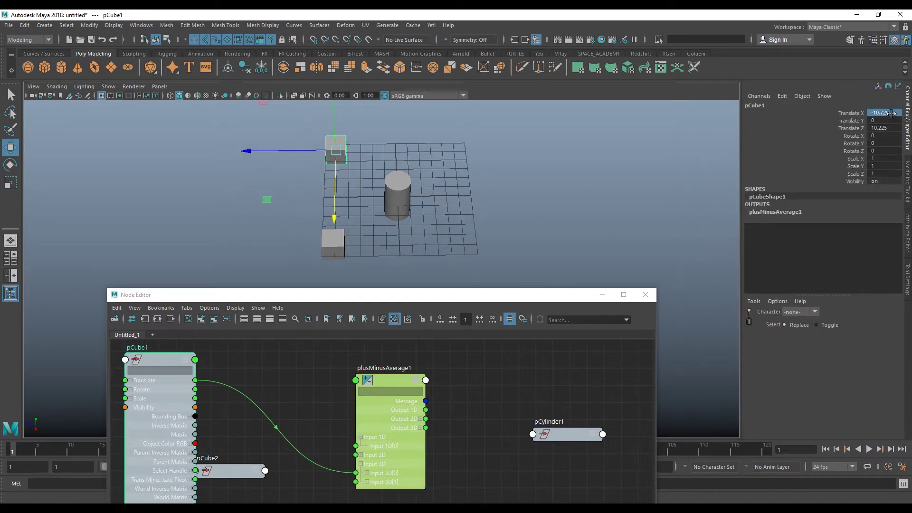
click(883, 112)
double_click(397, 382)
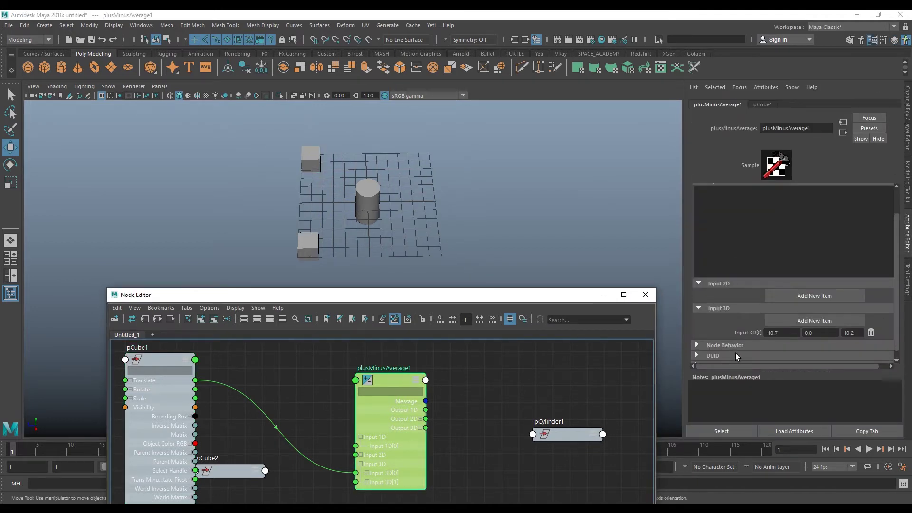
drag(388, 380, 408, 376)
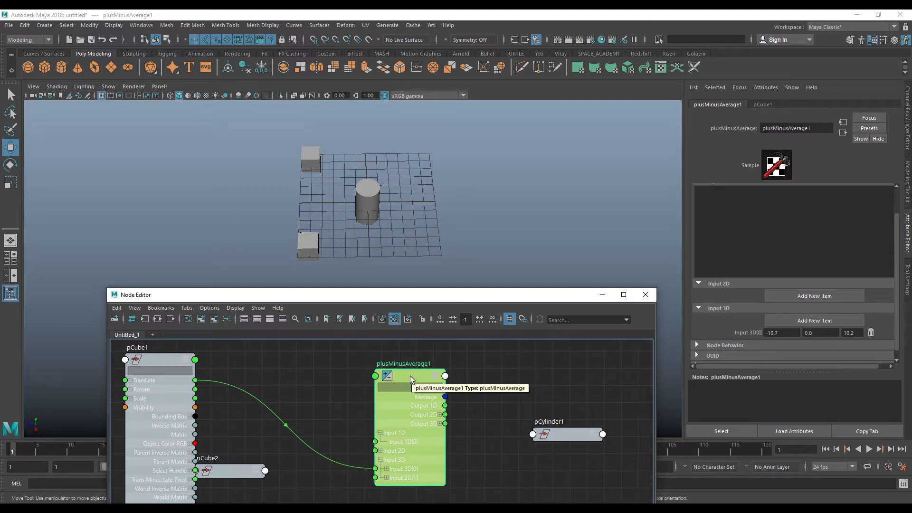
drag(411, 375, 415, 372)
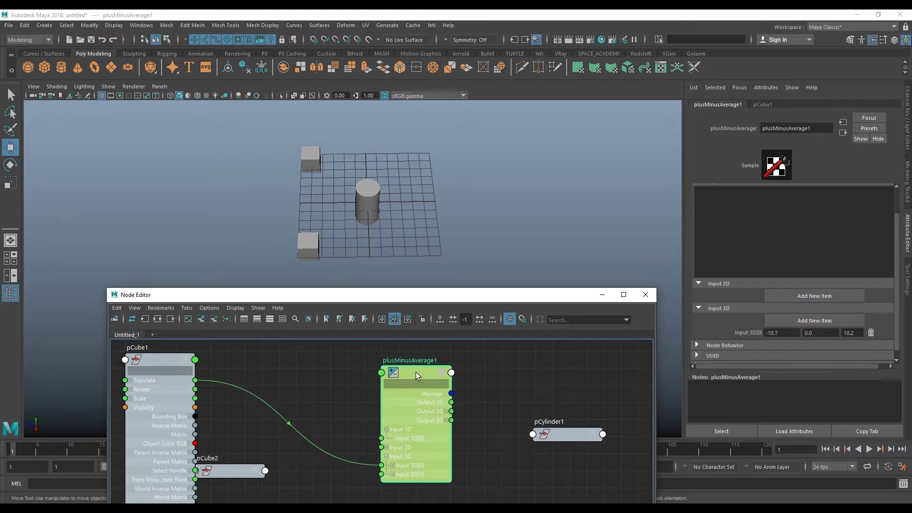
Arrange pCube2 and plusMinusAverage1 so the Input 3D[0] and 3D[1] ports sit side by side
scroll(495, 426, down, 1)
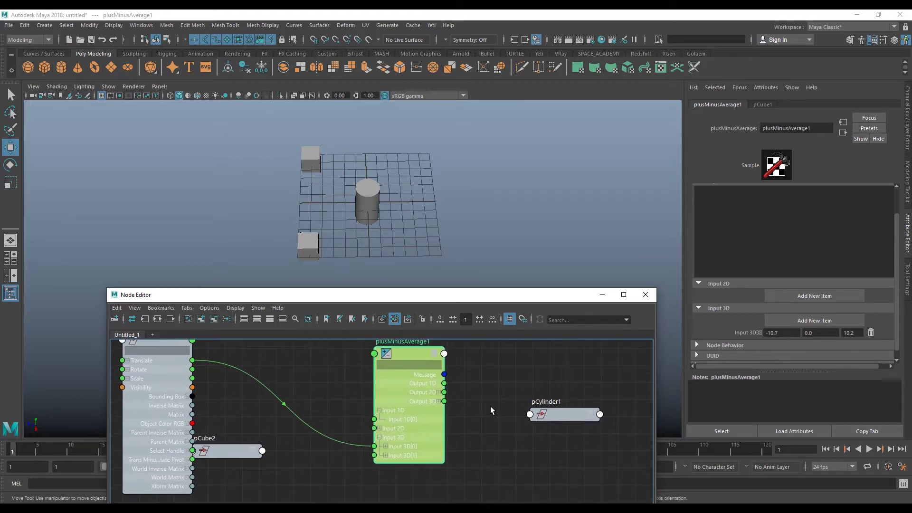
scroll(490, 406, down, 1)
middle_drag(480, 408, 467, 409)
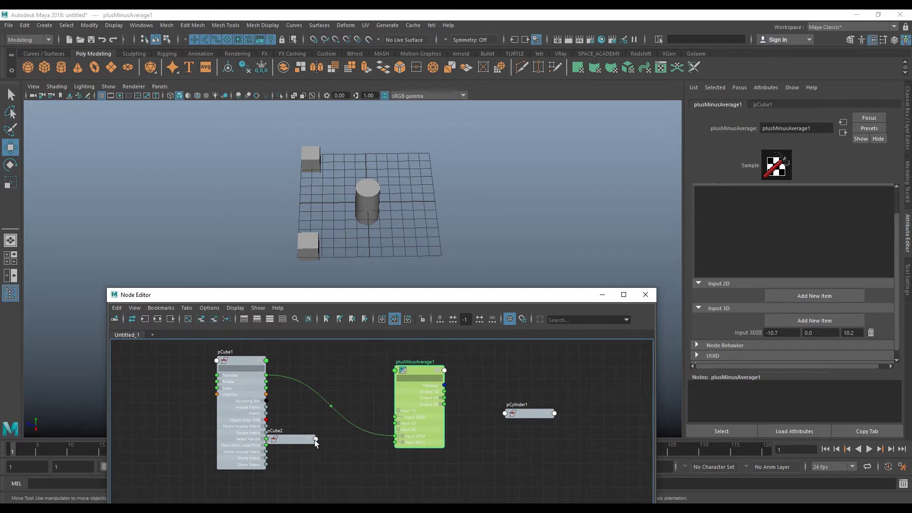
drag(315, 440, 324, 482)
middle_drag(339, 471, 337, 440)
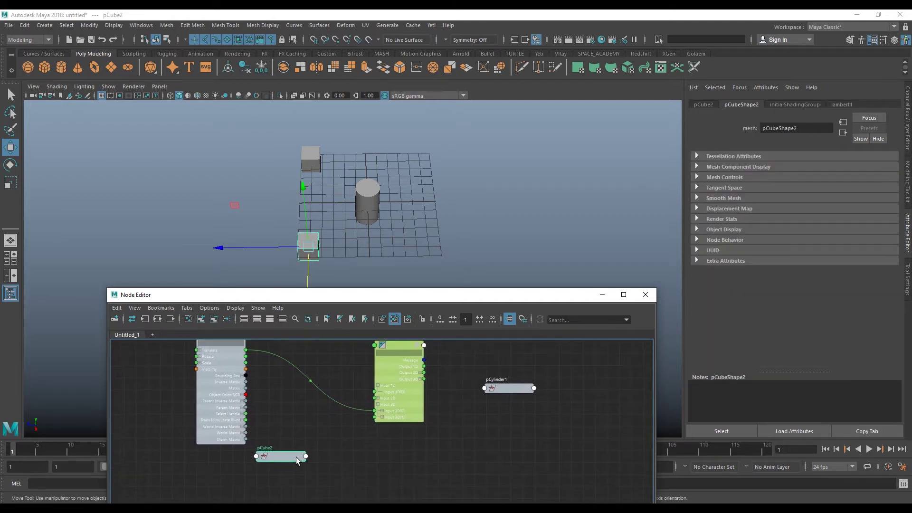
drag(295, 457, 259, 471)
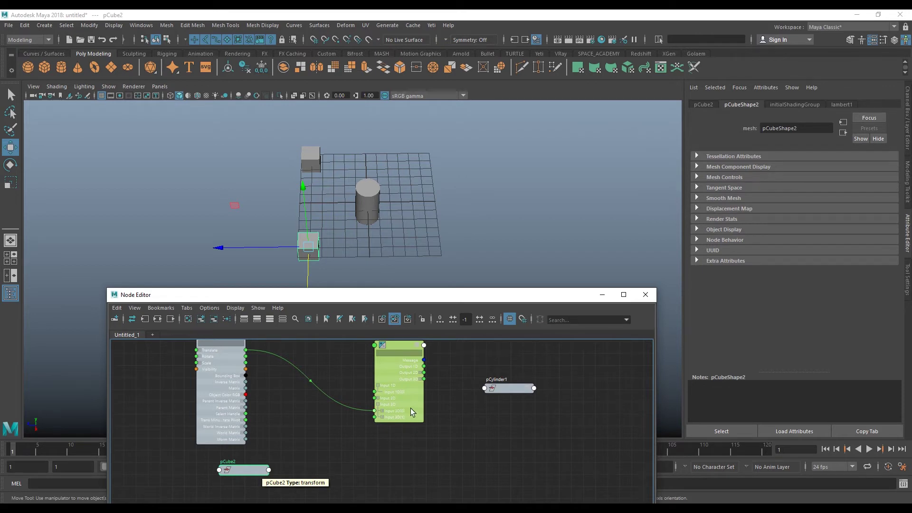
drag(411, 409, 404, 420)
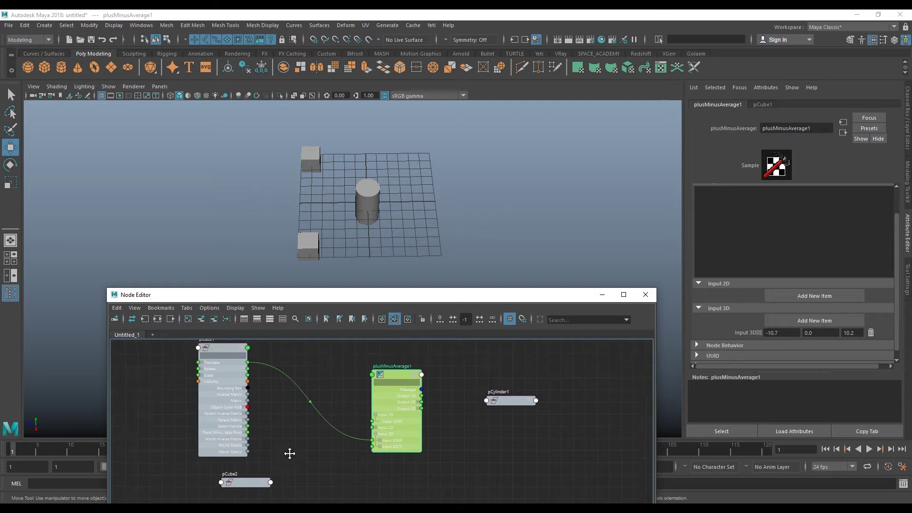
middle_drag(285, 455, 286, 429)
scroll(381, 426, up, 2)
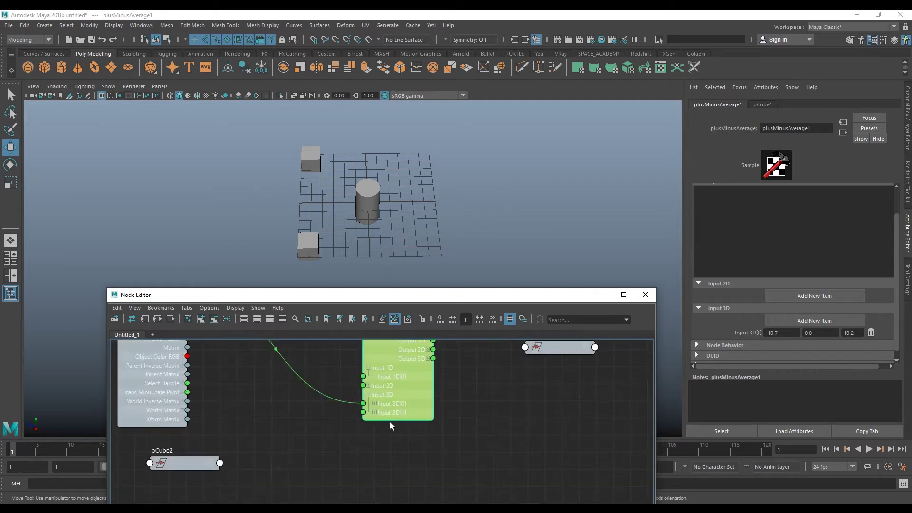
drag(414, 412, 413, 425)
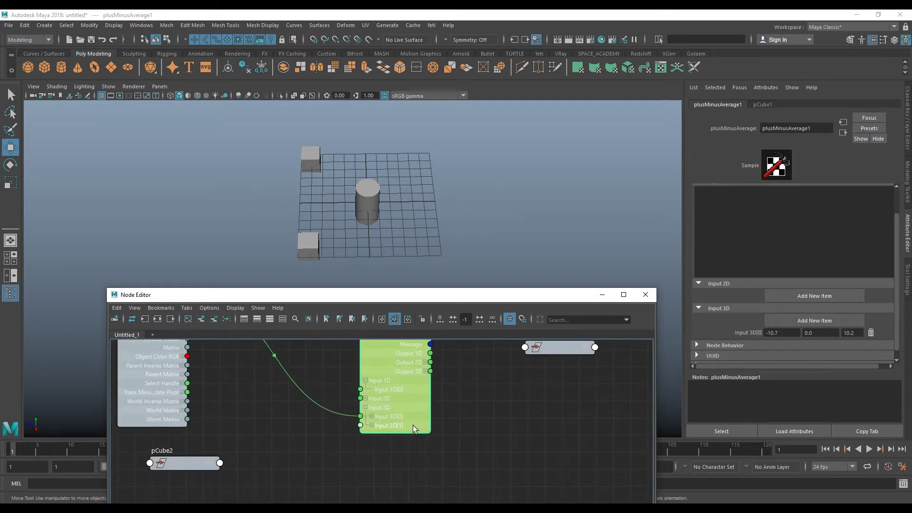
scroll(857, 332, down, 1)
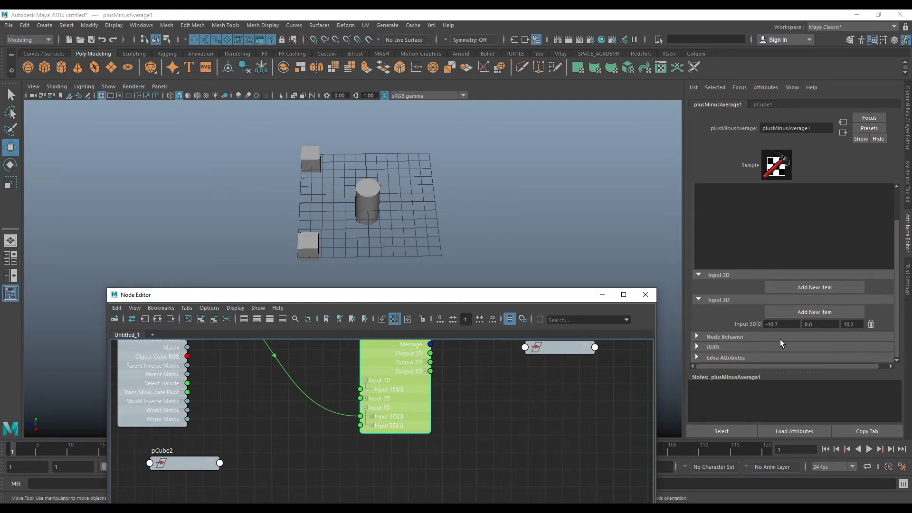
middle_drag(266, 446, 284, 432)
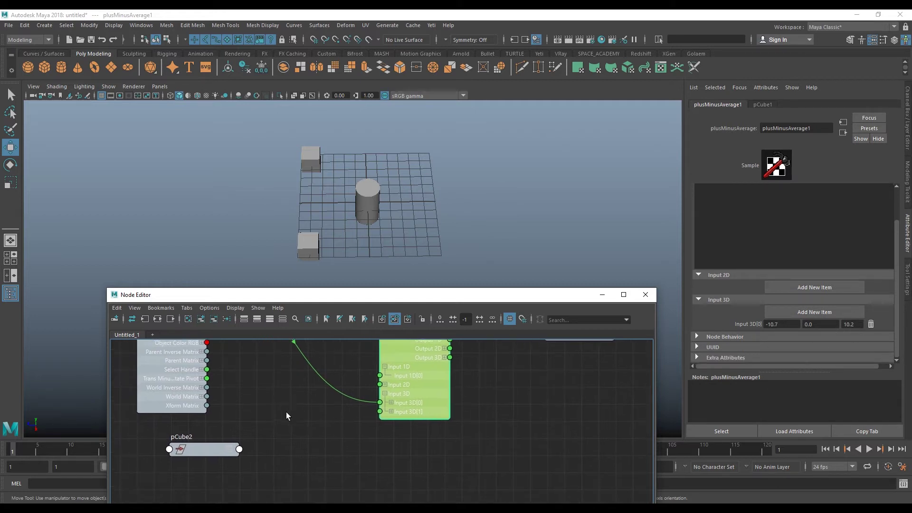
Expand pCube2's attributes and adjust plusMinusAverage1's Input 3D entries
click(231, 453)
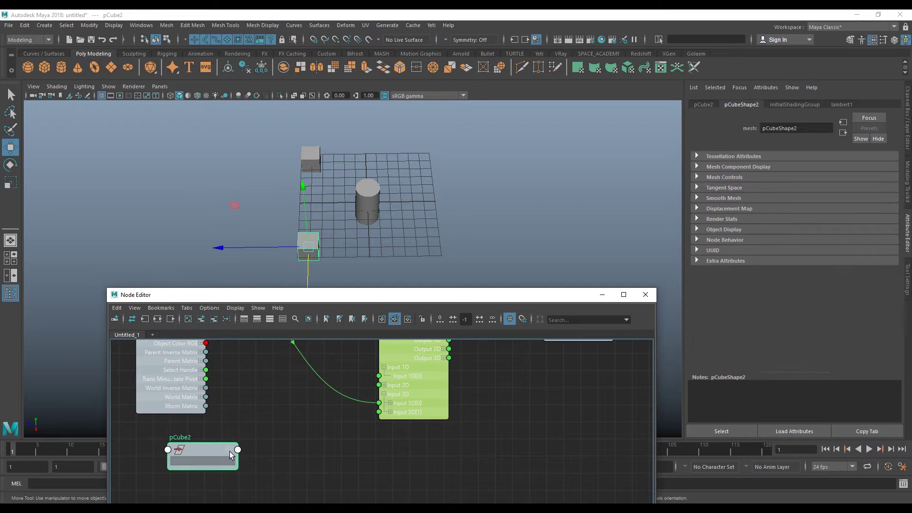
key(3)
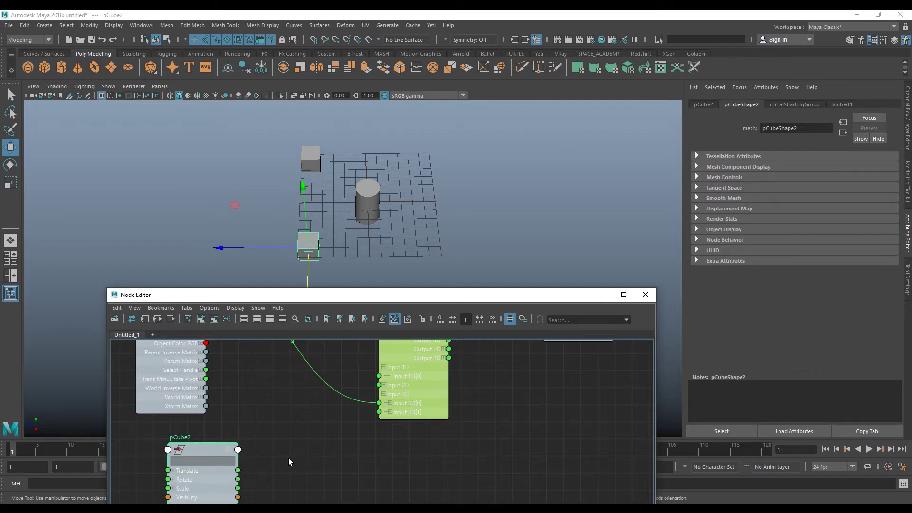
click(428, 394)
click(848, 324)
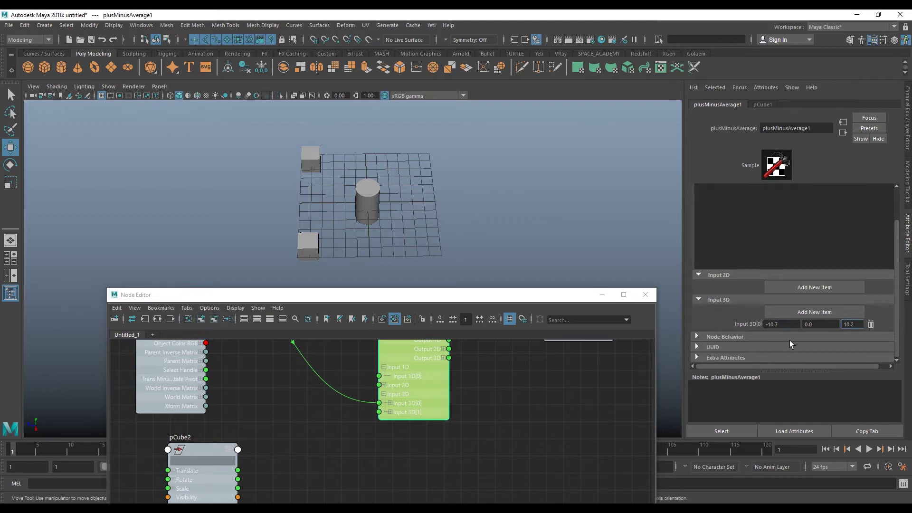
click(831, 313)
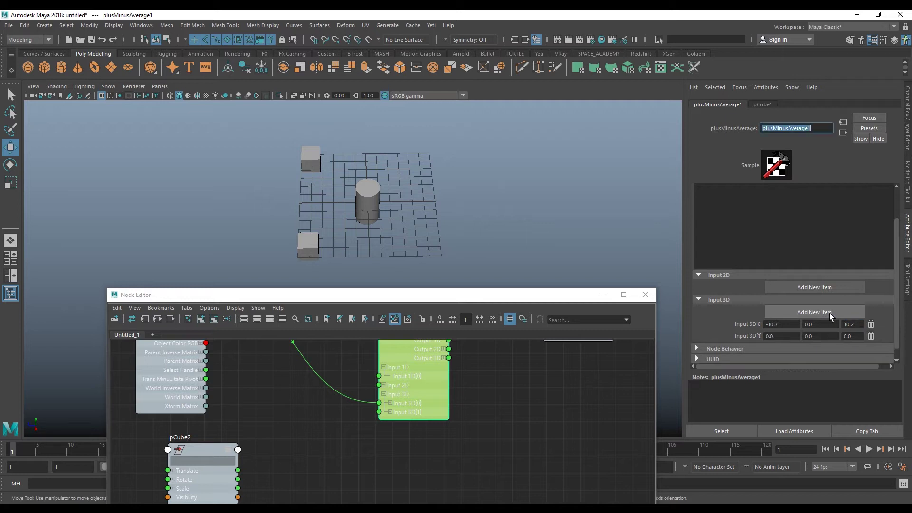
click(870, 336)
drag(416, 401, 427, 405)
Connect pCube2's Translate into Input 3D[1], which reads 9.7, 0.0, 10.2
drag(237, 471, 389, 415)
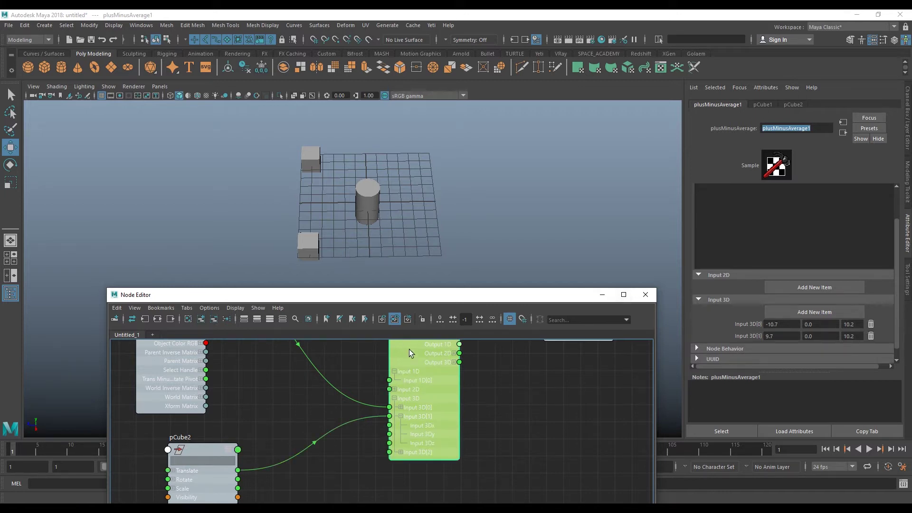
drag(437, 390, 443, 395)
mouse_move(338, 274)
mouse_down()
mouse_move(246, 222)
mouse_move(255, 224)
mouse_up()
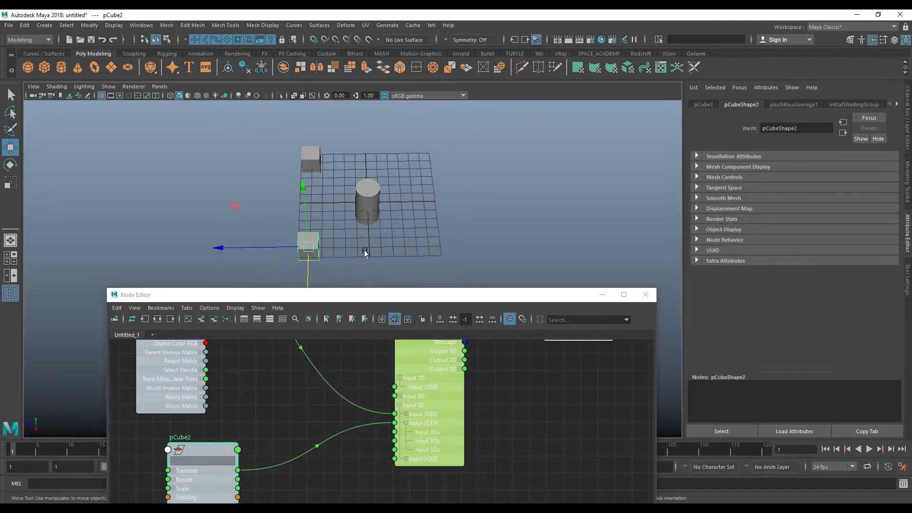
alt+middle_drag(366, 252, 327, 255)
mouse_move(425, 364)
mouse_down()
mouse_move(375, 406)
mouse_move(370, 361)
mouse_move(329, 386)
mouse_up()
scroll(451, 406, down, 3)
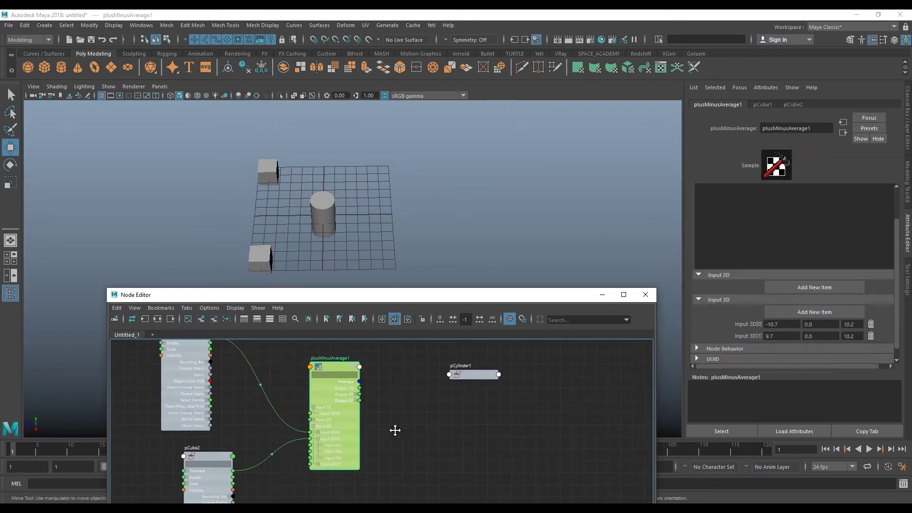
Bring pCylinder1 into the node graph and expand its attributes
middle_drag(394, 430, 409, 421)
drag(221, 446, 191, 461)
mouse_move(395, 389)
middle_down()
mouse_move(363, 414)
mouse_move(409, 407)
middle_up()
click(332, 388)
mouse_move(445, 400)
mouse_down()
mouse_move(412, 426)
mouse_move(485, 400)
mouse_up()
scroll(380, 429, up, 2)
key(3)
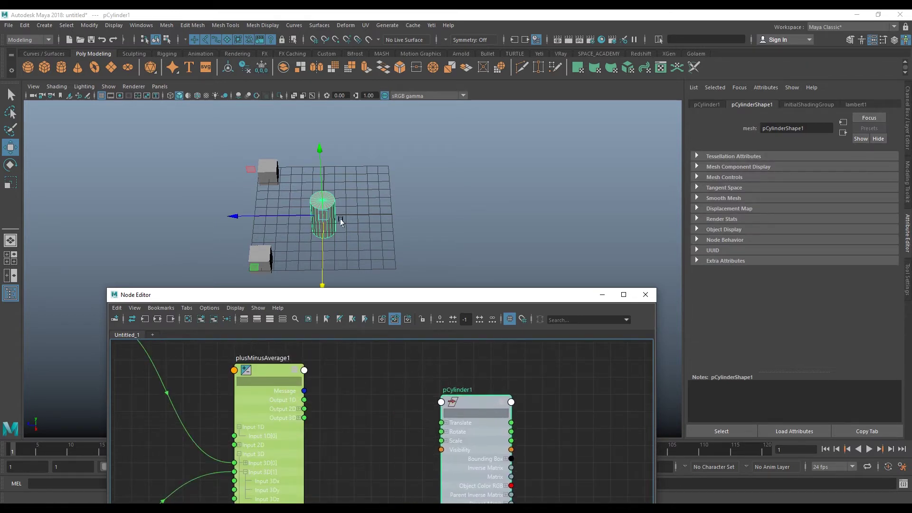
Select the cylinder in the viewport
alt+drag(296, 235, 296, 228)
alt+right_drag(299, 233, 319, 240)
alt+middle_drag(319, 240, 344, 234)
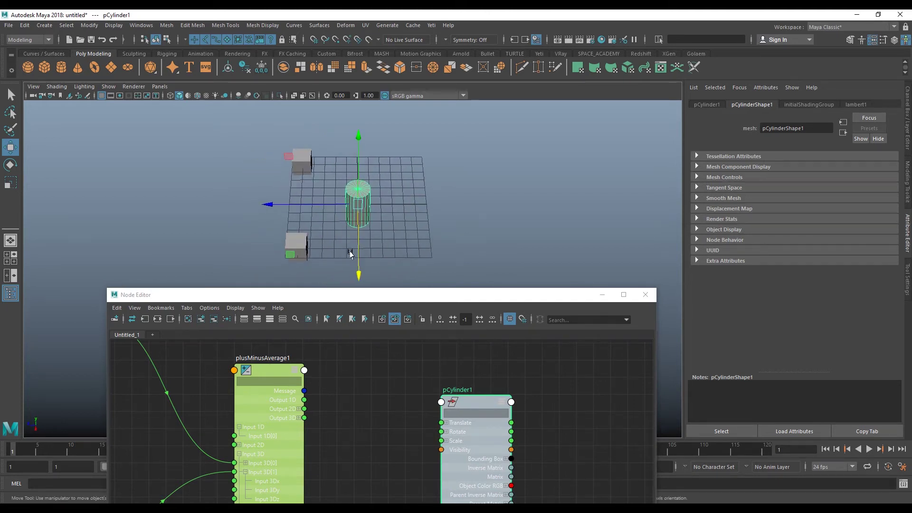
drag(317, 268, 244, 133)
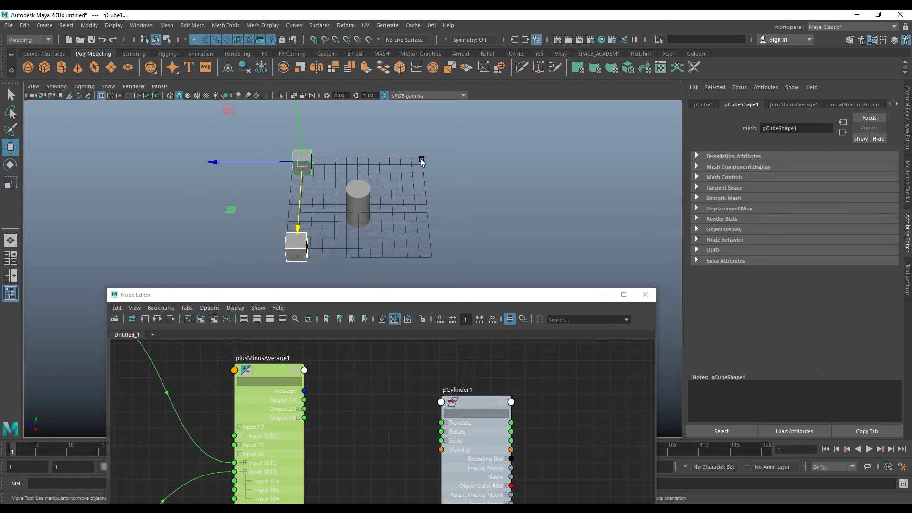
drag(422, 157, 335, 265)
Connect plusMinusAverage1's Output 3D to pCylinder1's Translate, moving the cylinder off the grid
alt+middle_drag(319, 445, 303, 440)
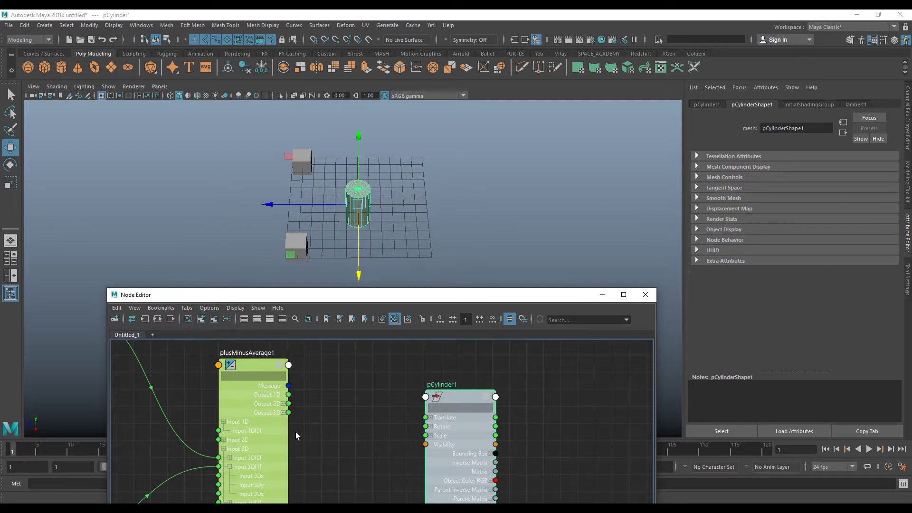
drag(297, 420, 437, 416)
click(283, 413)
drag(289, 413, 429, 417)
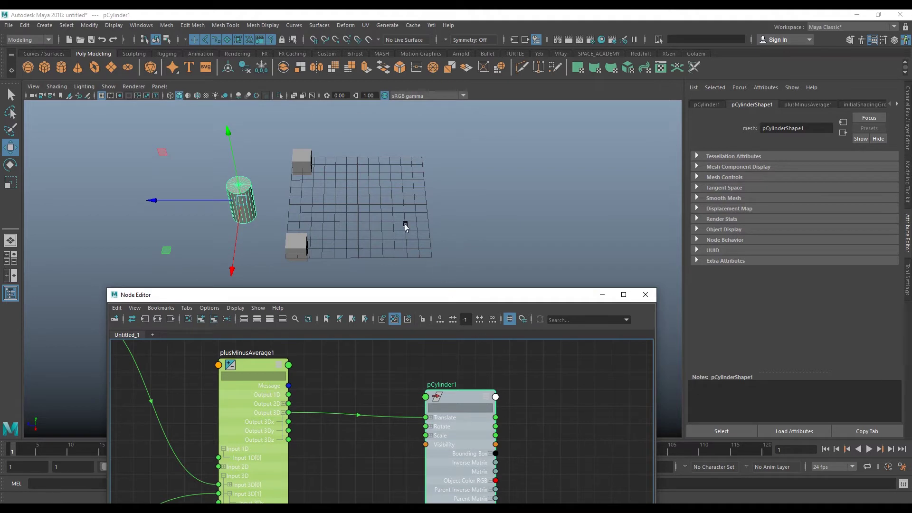
mouse_move(372, 218)
alt+mouse_down()
mouse_move(400, 223)
mouse_move(378, 228)
mouse_move(427, 229)
mouse_move(416, 236)
alt+mouse_up()
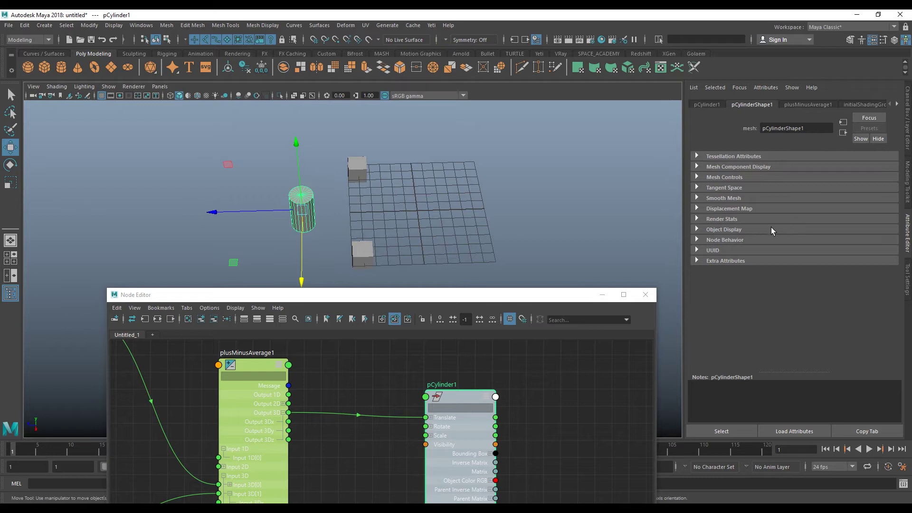
Compare both cubes' Translate values with the cylinder's, which reads -1.034, 0, 20.45
mouse_move(408, 219)
alt+mouse_down()
mouse_move(387, 220)
mouse_move(391, 184)
mouse_move(423, 204)
mouse_move(399, 159)
mouse_move(380, 216)
mouse_move(401, 212)
mouse_move(376, 210)
mouse_move(393, 152)
mouse_move(376, 195)
mouse_move(384, 208)
mouse_move(403, 200)
alt+mouse_up()
click(392, 162)
click(363, 229)
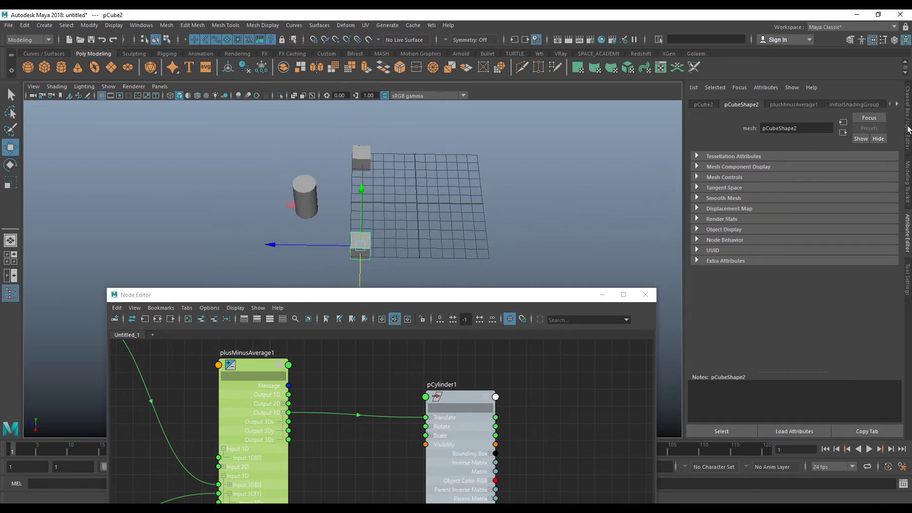
click(908, 128)
mouse_move(480, 212)
alt+mouse_down()
mouse_move(375, 142)
mouse_move(288, 155)
alt+mouse_up()
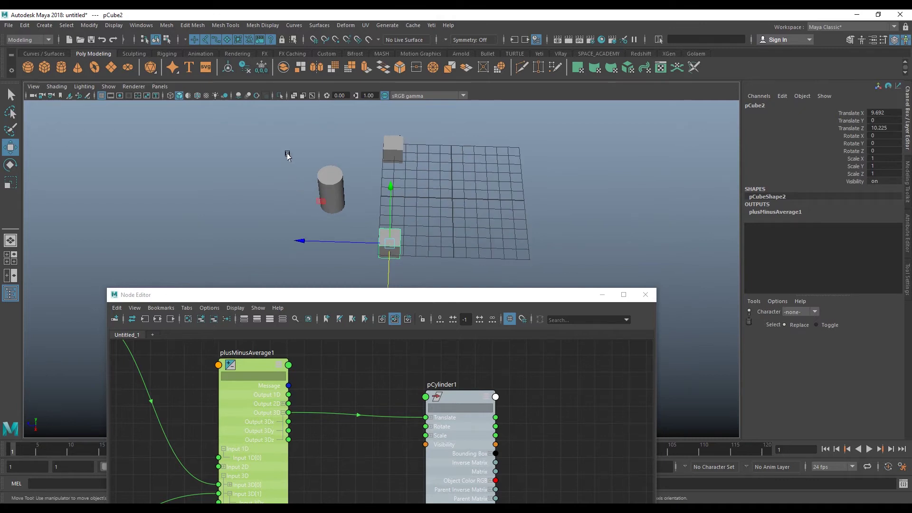
click(335, 187)
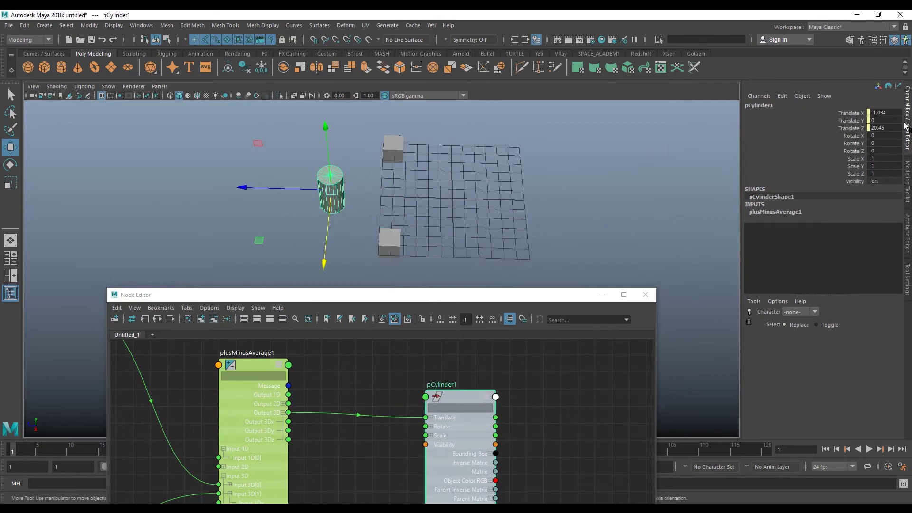
mouse_move(475, 185)
alt+mouse_down()
mouse_move(429, 192)
mouse_move(441, 201)
alt+mouse_up()
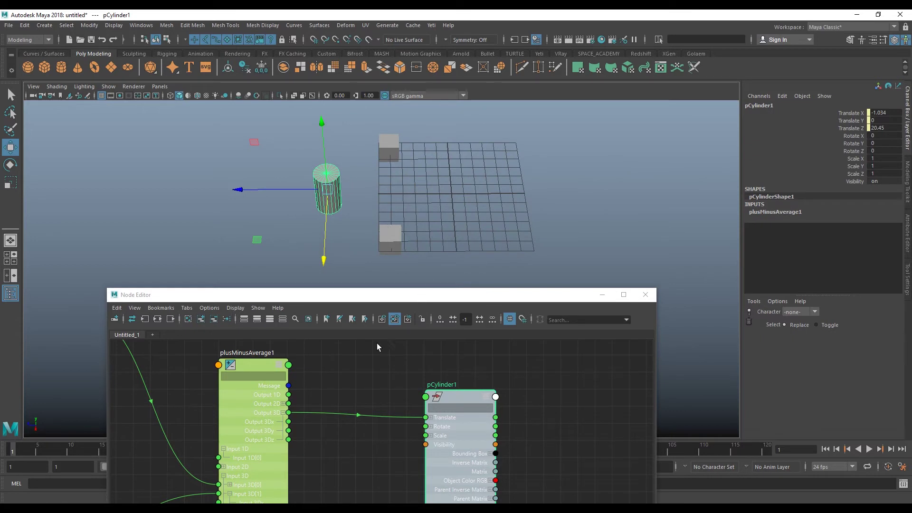
alt+middle_drag(340, 366, 350, 369)
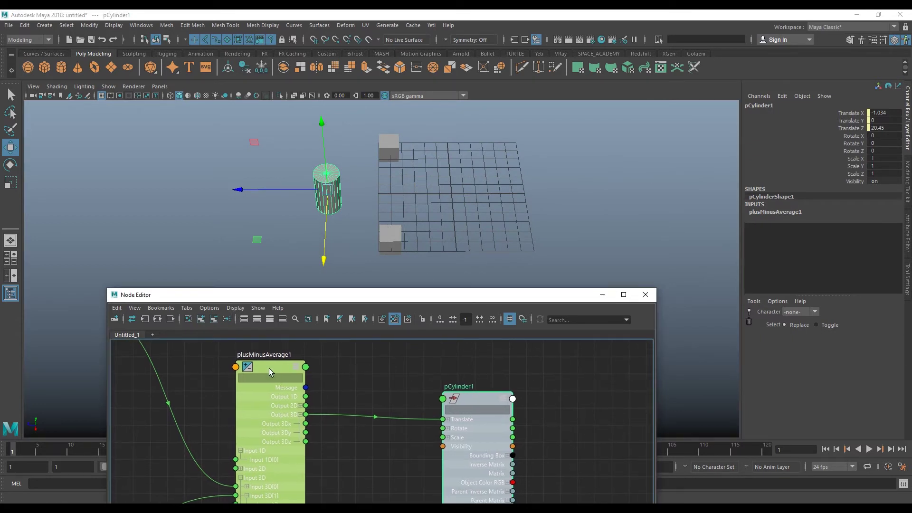
Open plusMinusAverage1's attributes and keep the operation on Sum
double_click(269, 368)
scroll(743, 294, up, 2)
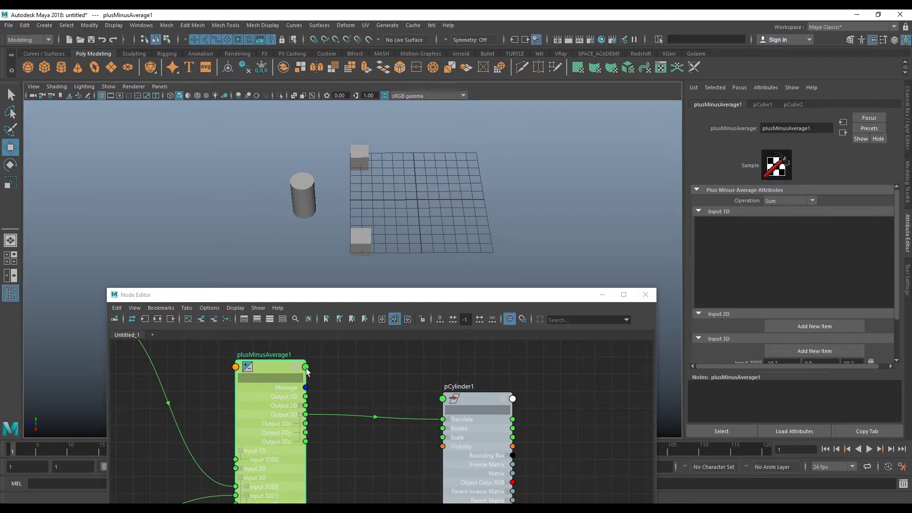
drag(269, 370, 307, 374)
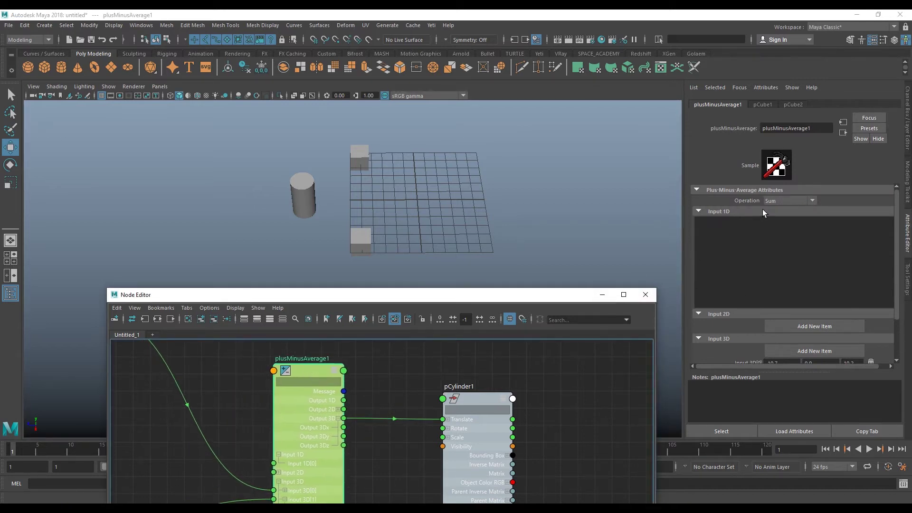
click(786, 201)
click(787, 199)
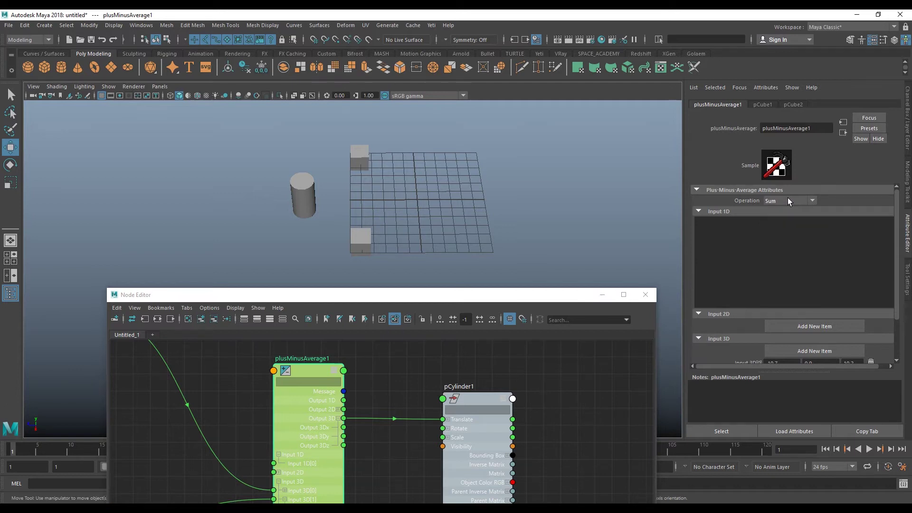
Inspect the channel values of pCube1, pCube2 and pCylinder1
click(360, 155)
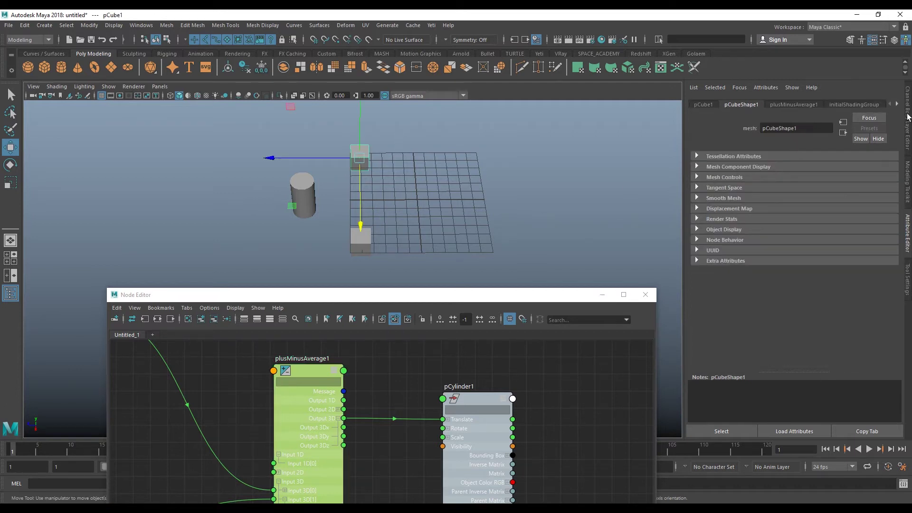
click(908, 116)
click(883, 135)
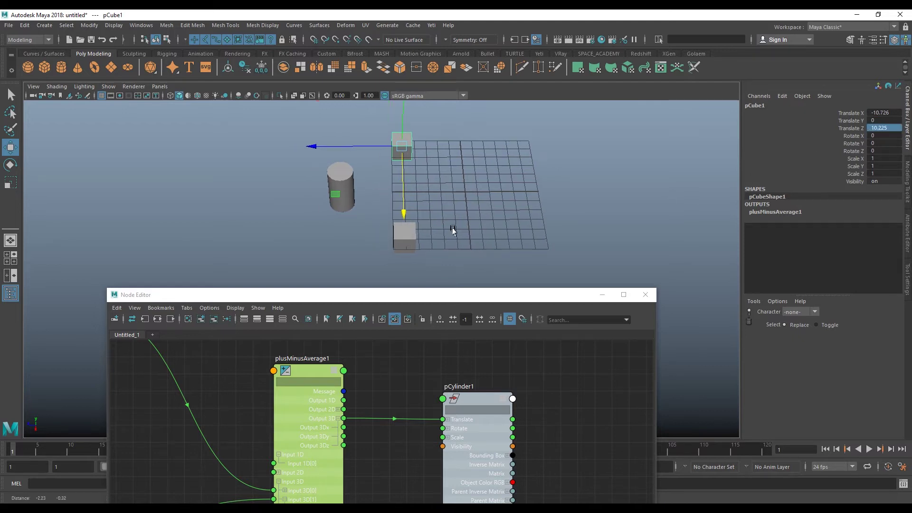
drag(452, 200, 406, 257)
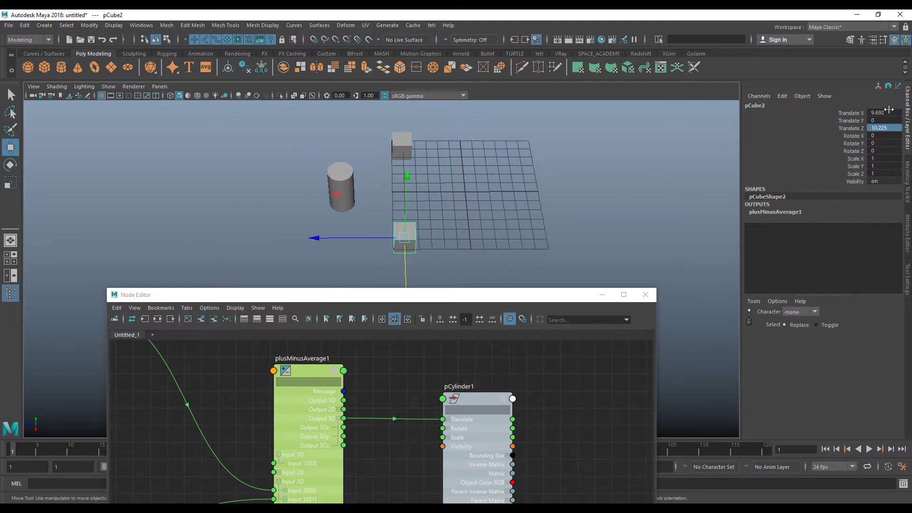
drag(448, 137, 397, 178)
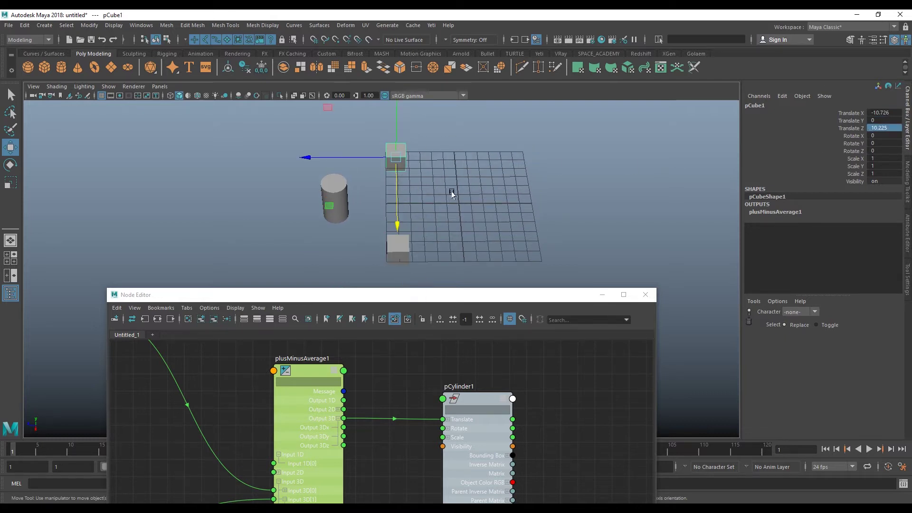
click(392, 264)
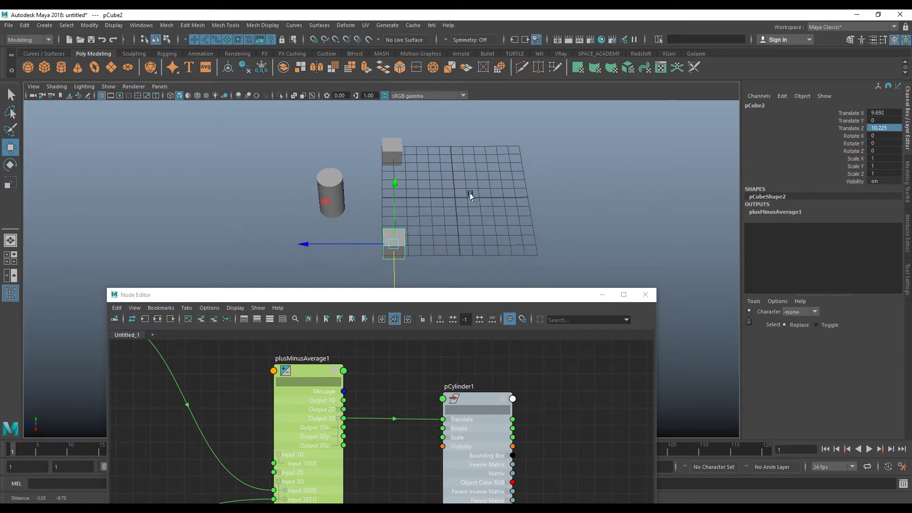
click(474, 400)
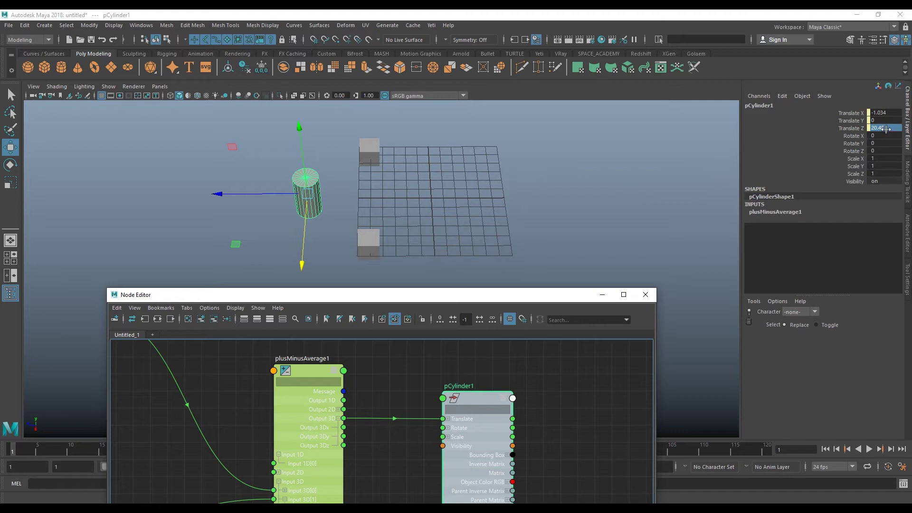
Recheck the cubes and cylinder and reposition the pCylinder1 node in the graph
click(366, 158)
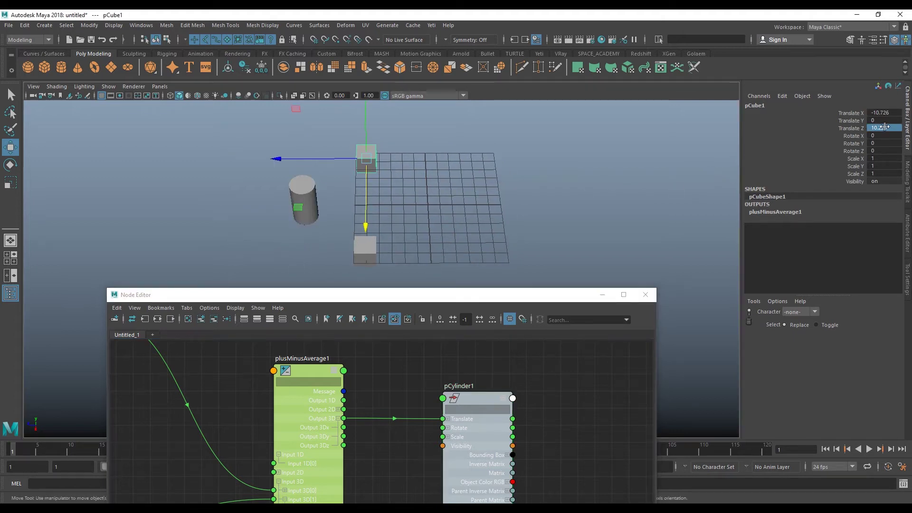
click(368, 252)
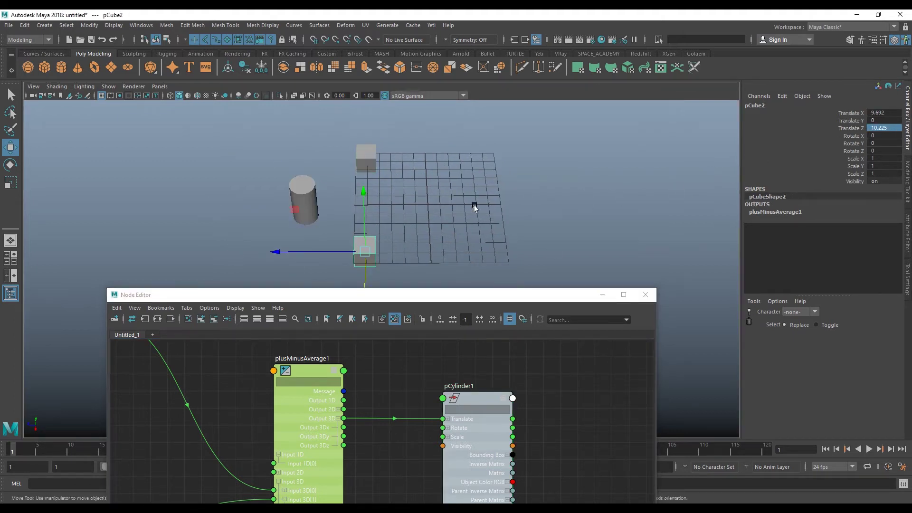
click(475, 395)
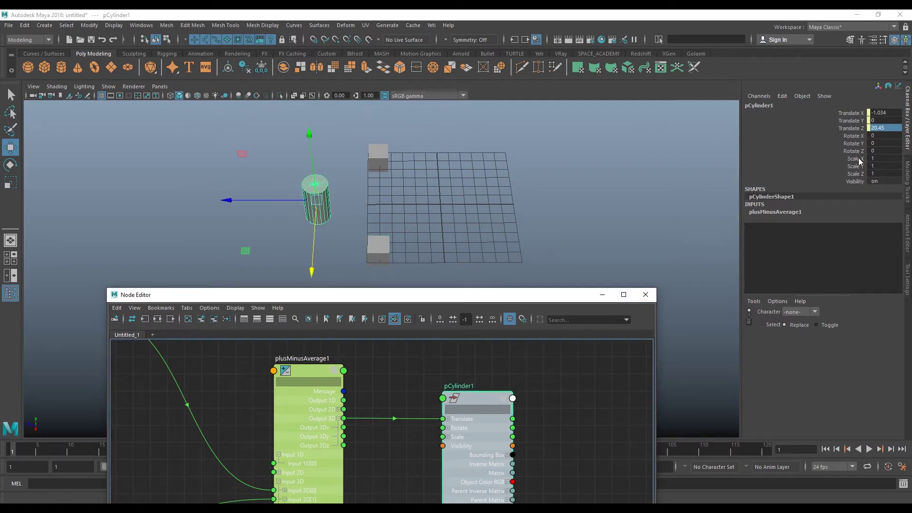
alt+middle_drag(472, 246, 462, 242)
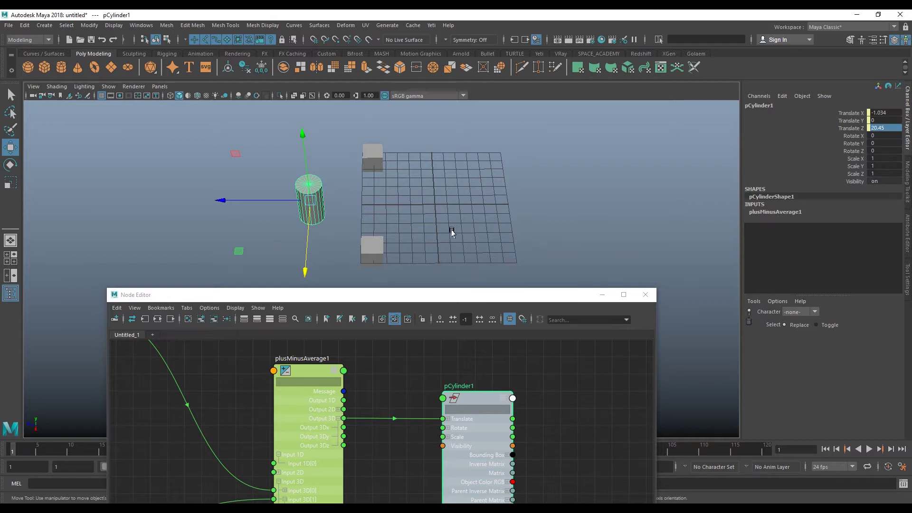
drag(310, 366, 257, 364)
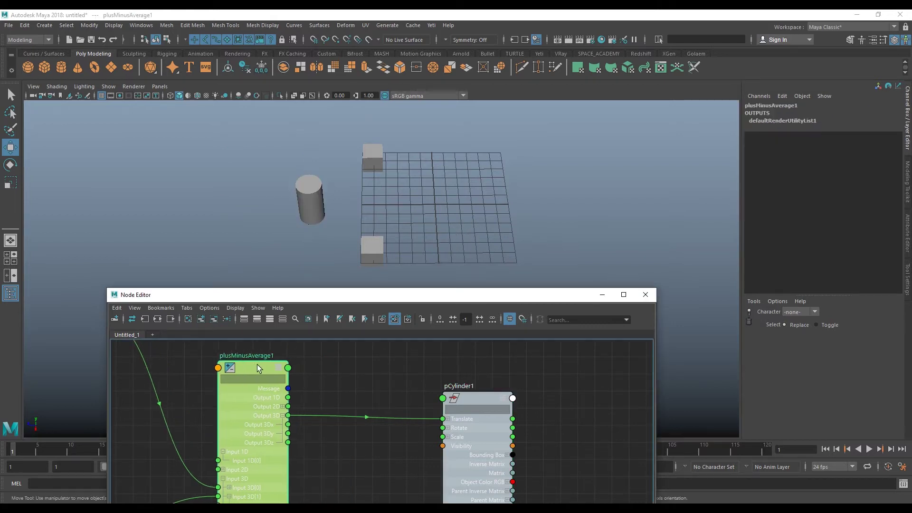
drag(501, 390, 464, 380)
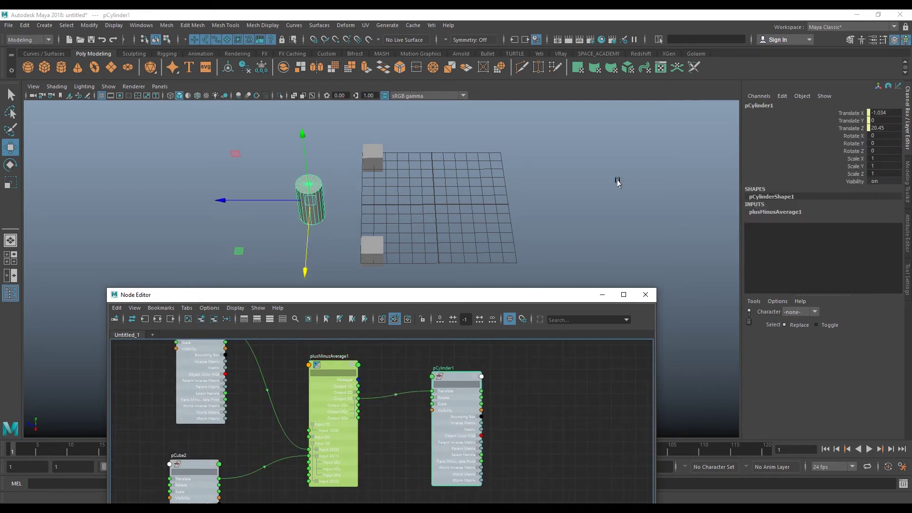
Move pCube1 along Z to confirm the cylinder follows
mouse_move(410, 193)
alt+middle_down()
mouse_move(432, 173)
mouse_move(377, 171)
alt+middle_up()
click(403, 158)
alt+drag(377, 171, 400, 192)
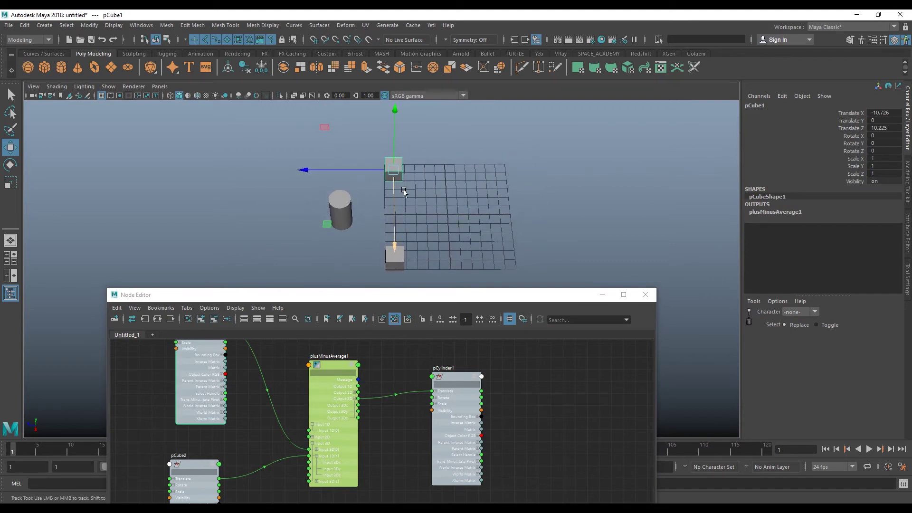
mouse_move(325, 174)
mouse_down()
mouse_move(309, 171)
mouse_move(393, 179)
mouse_move(153, 187)
mouse_move(549, 197)
mouse_up()
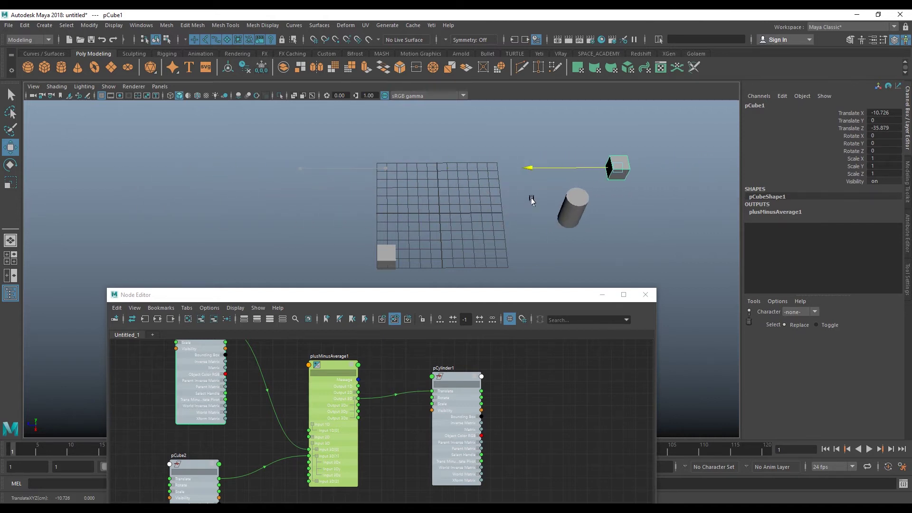
Slide pCube2 so the cylinder lands on the grid
click(387, 254)
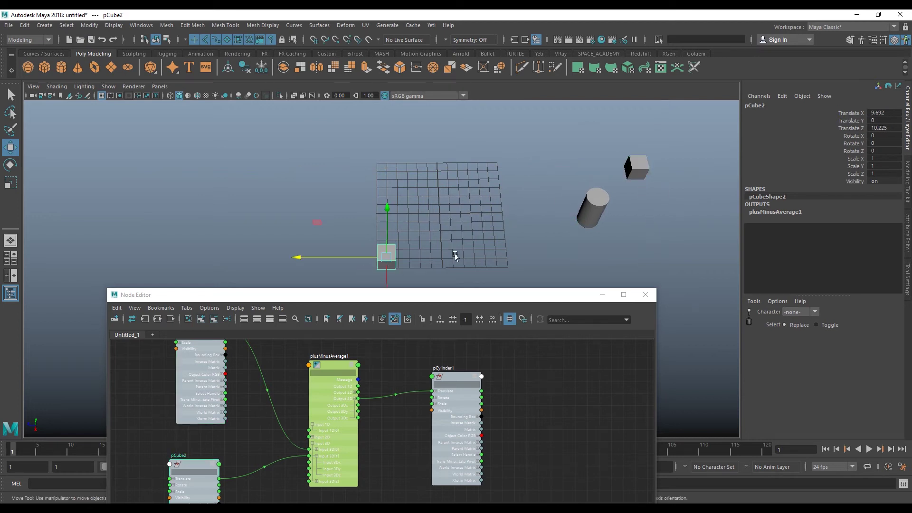
alt+middle_drag(393, 262, 399, 243)
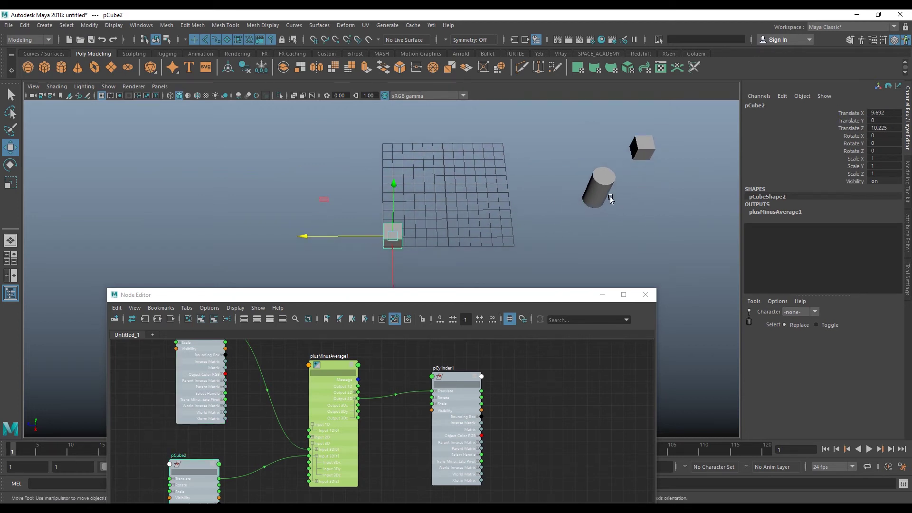
click(652, 142)
click(385, 240)
mouse_move(366, 235)
mouse_down()
mouse_move(216, 241)
mouse_move(357, 227)
mouse_up()
Check the cylinder's grid position at -1.034, 0, -1.748 and reopen plusMinusAverage1's attributes
drag(376, 153, 433, 216)
alt+drag(338, 241, 314, 239)
click(219, 237)
mouse_move(234, 252)
alt+mouse_down()
mouse_move(246, 234)
mouse_move(340, 234)
alt+mouse_up()
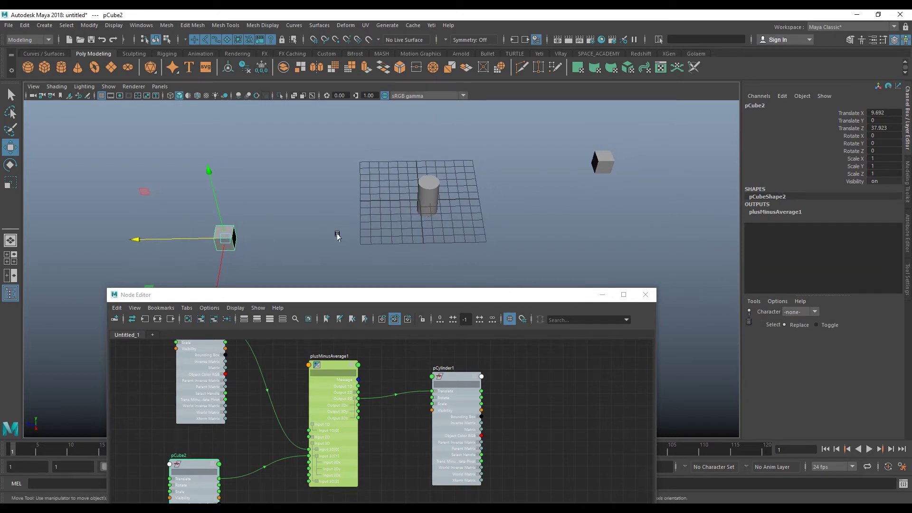
drag(480, 158, 393, 236)
mouse_move(466, 243)
alt+mouse_down()
mouse_move(456, 247)
mouse_move(458, 233)
mouse_move(447, 229)
alt+mouse_up()
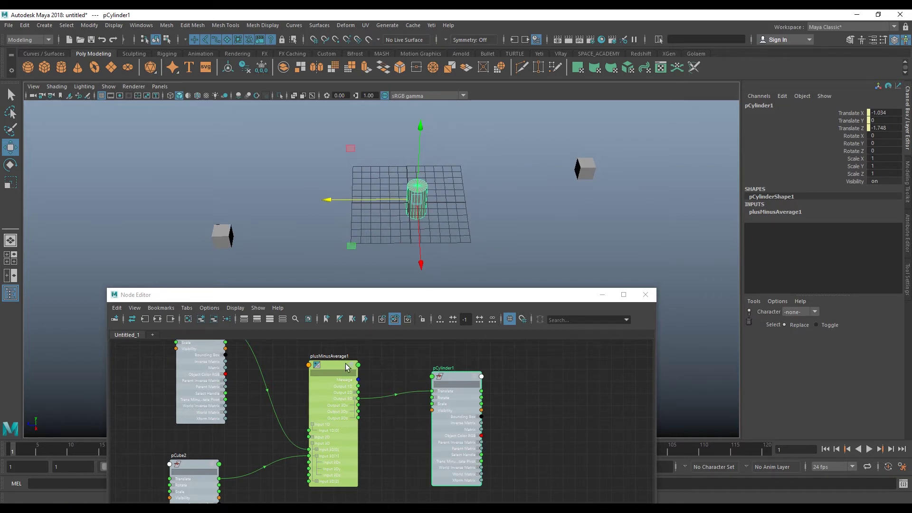
double_click(333, 361)
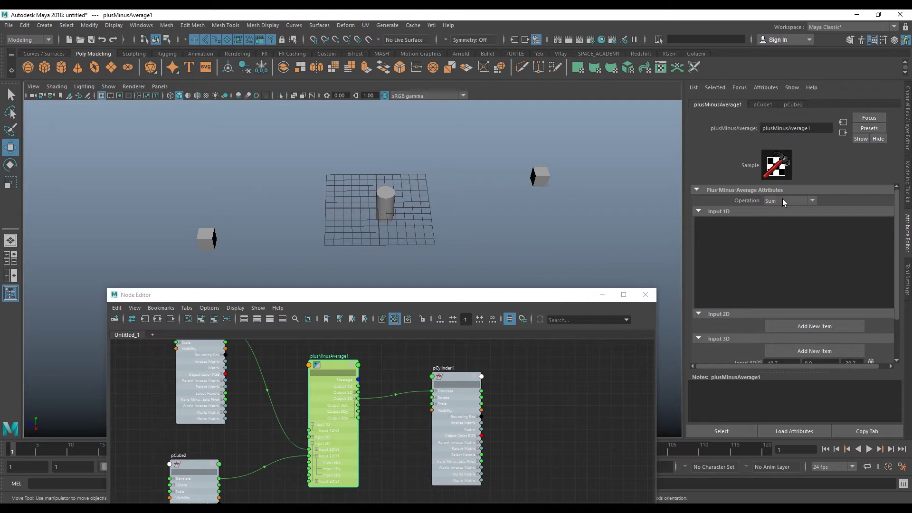
Set plusMinusAverage1's operation to Subtract
click(783, 198)
click(782, 229)
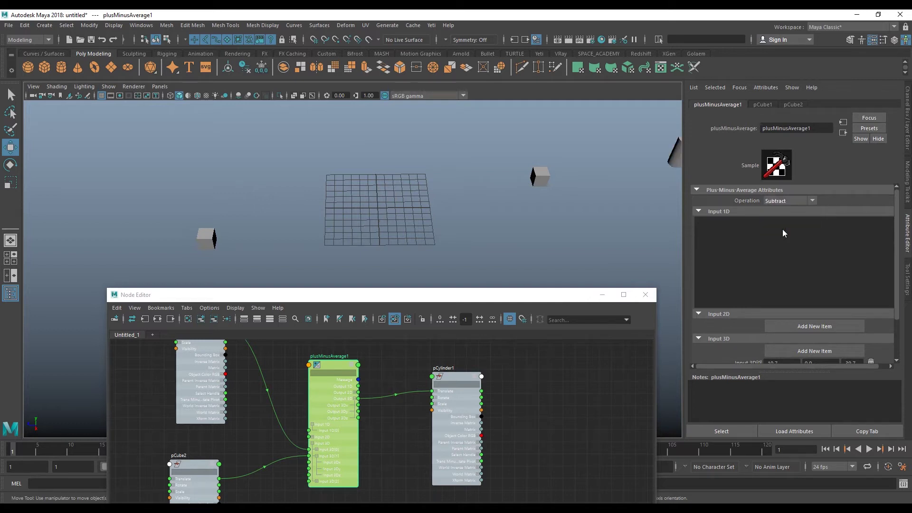
mouse_move(529, 199)
alt+mouse_down()
mouse_move(491, 203)
mouse_move(533, 211)
alt+mouse_up()
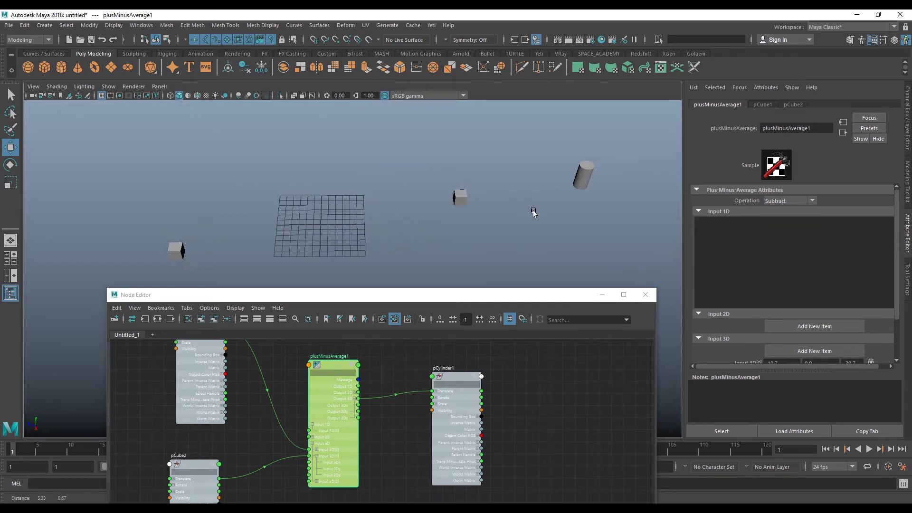
Move pCube1 and pCube2 along X, leaving pCube1 at -10.726, 0, -39.671
mouse_move(524, 169)
mouse_down()
mouse_move(435, 226)
mouse_move(474, 202)
mouse_move(500, 216)
mouse_move(330, 244)
mouse_move(183, 252)
mouse_move(543, 245)
mouse_move(246, 244)
mouse_up()
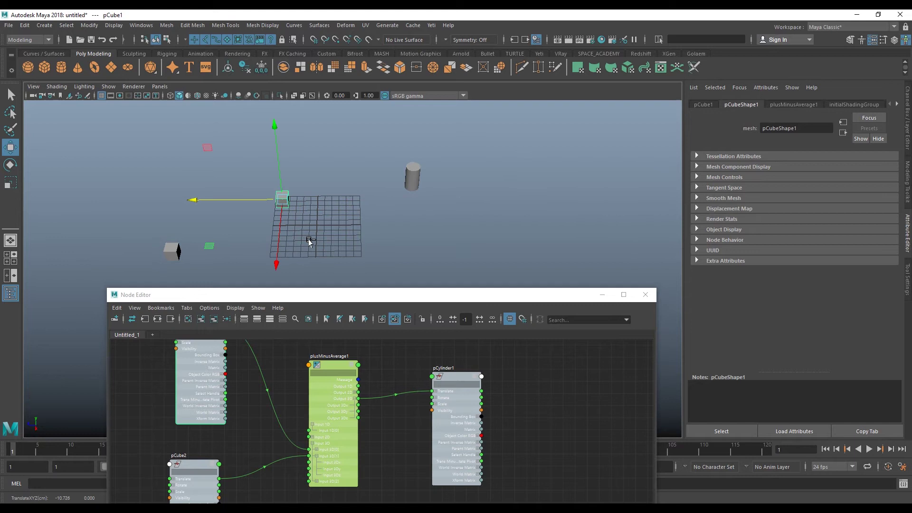
key(ctrl+z)
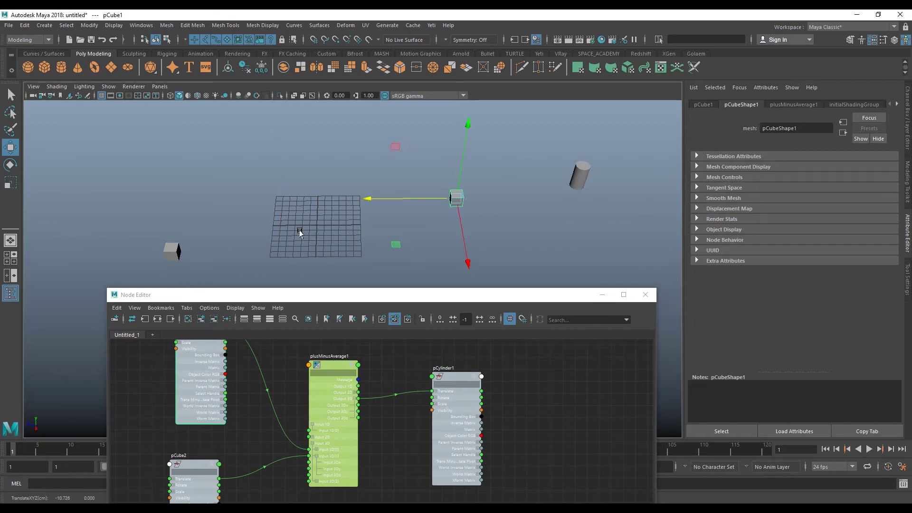
click(171, 250)
mouse_move(139, 252)
mouse_down()
mouse_move(449, 252)
mouse_move(251, 246)
mouse_move(377, 254)
mouse_move(315, 254)
mouse_move(407, 236)
mouse_up()
click(455, 198)
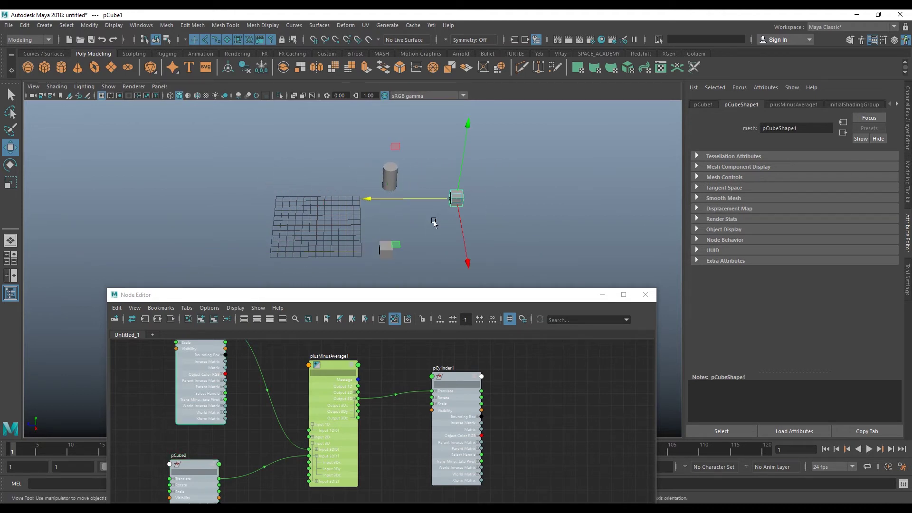
key(ctrl+a)
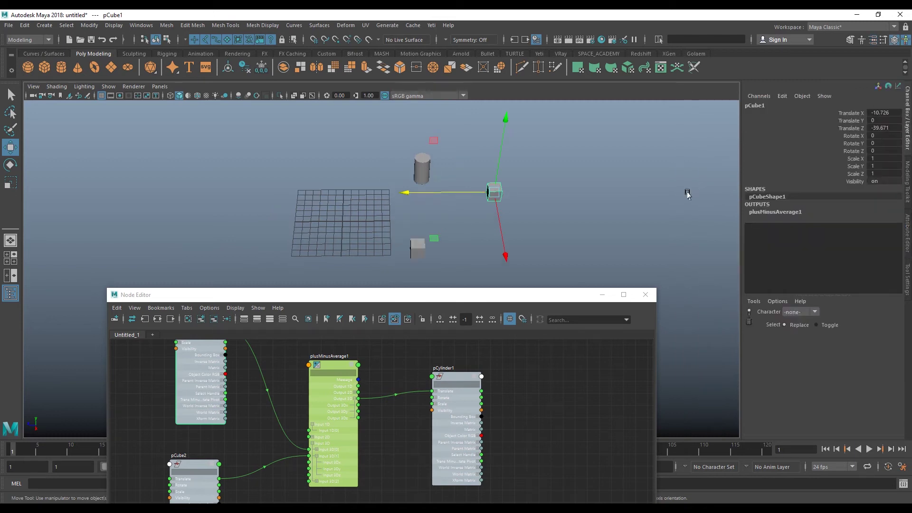
Open pCylinder1's transform attributes in a separate copied-tab window
drag(562, 295, 497, 324)
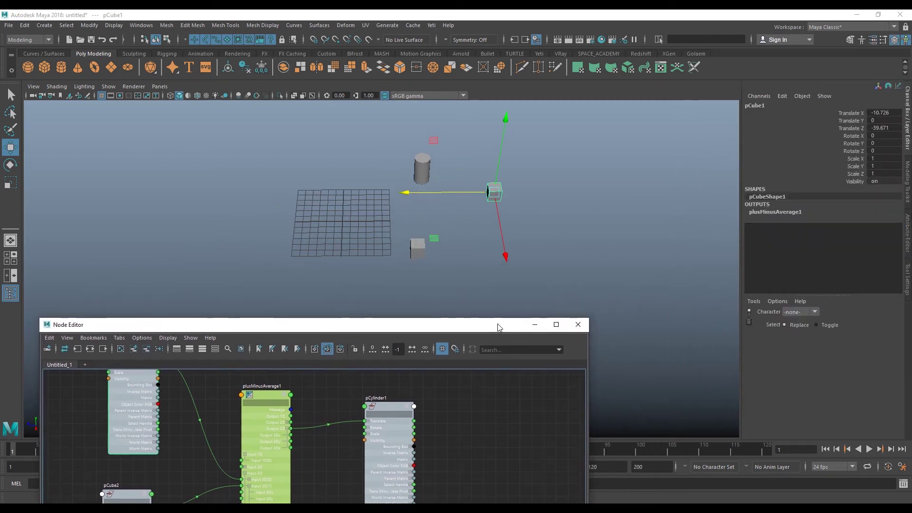
click(423, 170)
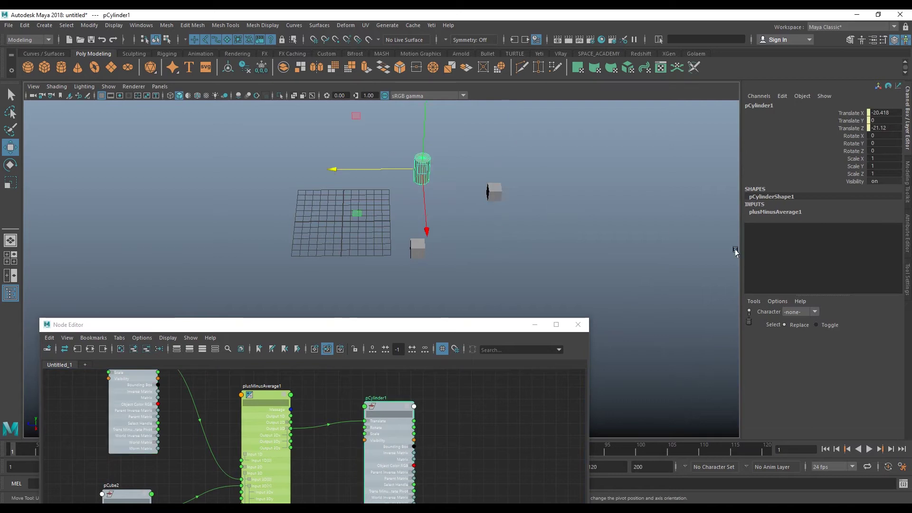
click(908, 240)
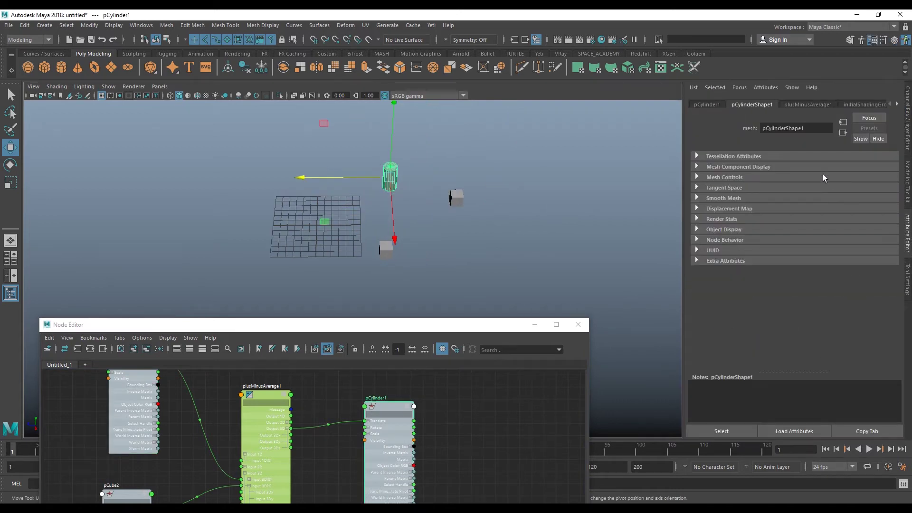
click(711, 105)
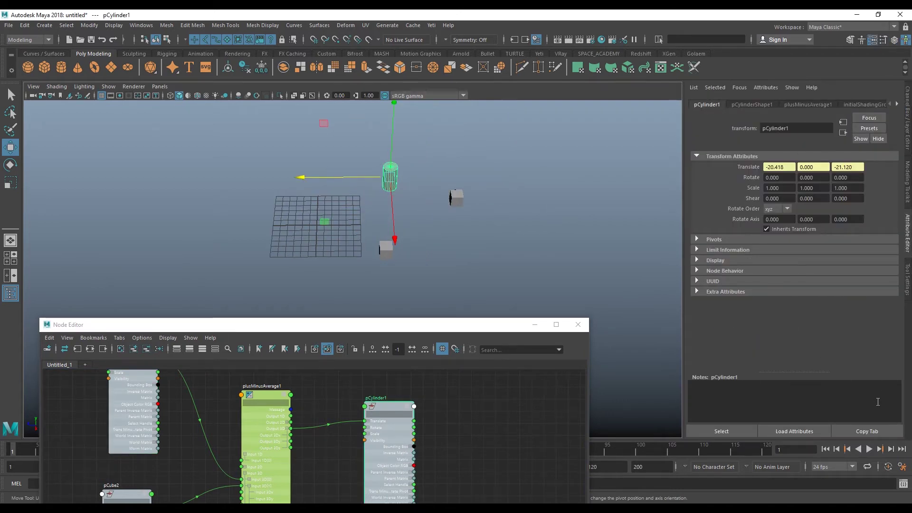
click(859, 435)
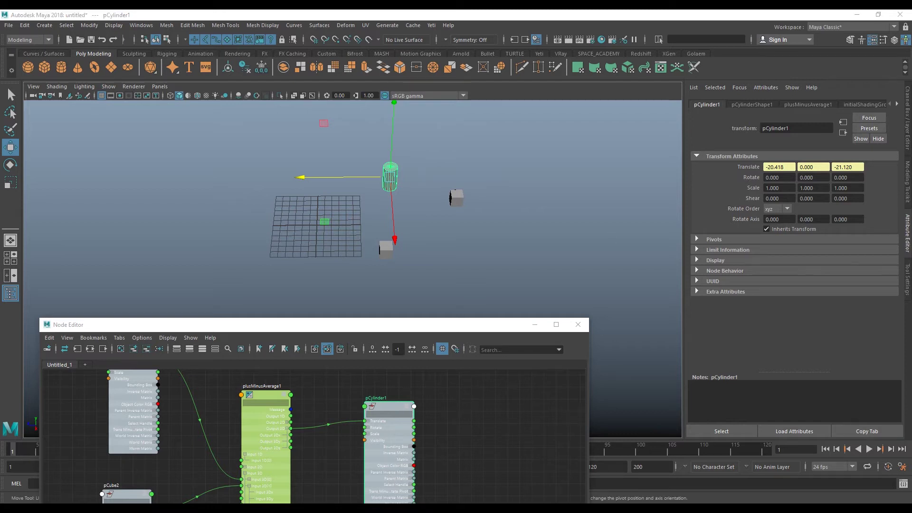
drag(606, 116, 536, 134)
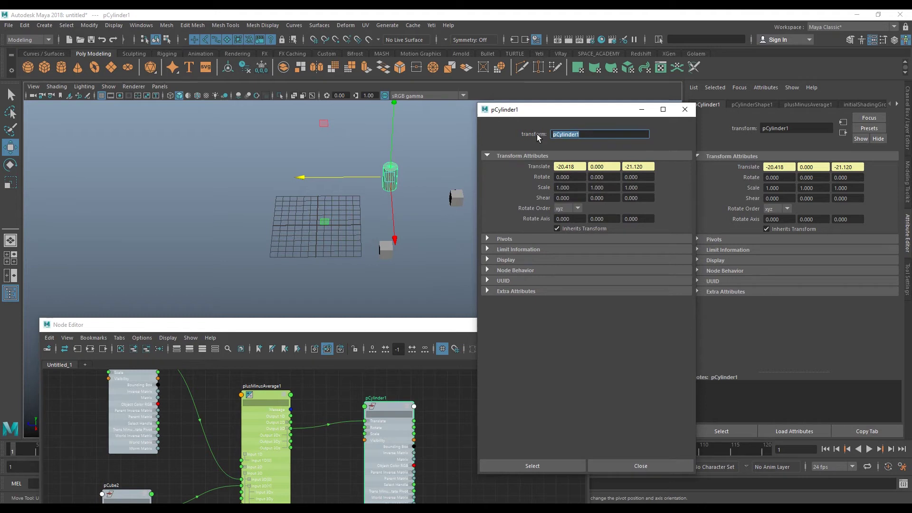
Move pCube2 along Z to 9.692, 0, -26.863, shifting the cylinder to -20.418, 0, -12.808
mouse_move(407, 213)
alt+mouse_down()
mouse_move(342, 217)
mouse_move(350, 238)
mouse_move(341, 259)
mouse_move(231, 267)
mouse_move(289, 231)
alt+mouse_up()
click(316, 247)
drag(227, 229, 229, 237)
click(234, 231)
key(ctrl+z)
mouse_move(243, 227)
mouse_down()
mouse_move(189, 236)
mouse_move(348, 242)
mouse_move(336, 250)
mouse_move(362, 261)
mouse_move(370, 220)
mouse_move(287, 268)
mouse_up()
drag(409, 137, 374, 199)
mouse_move(387, 265)
mouse_down()
mouse_move(309, 214)
mouse_move(368, 245)
mouse_up()
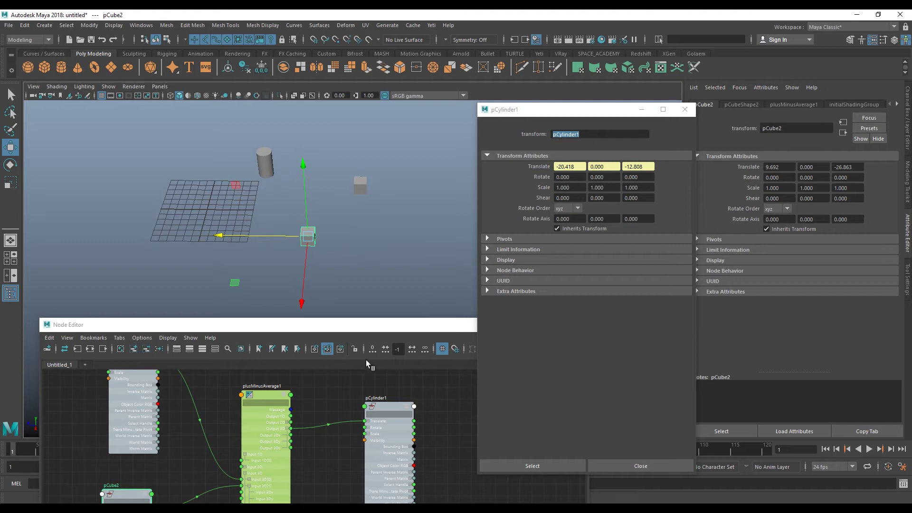
Set plusMinusAverage1's operation to Average
click(267, 397)
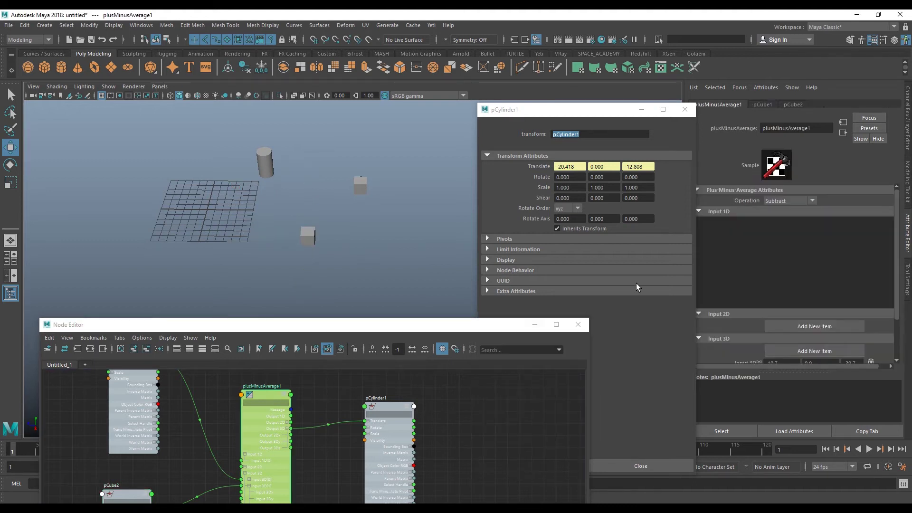
click(797, 200)
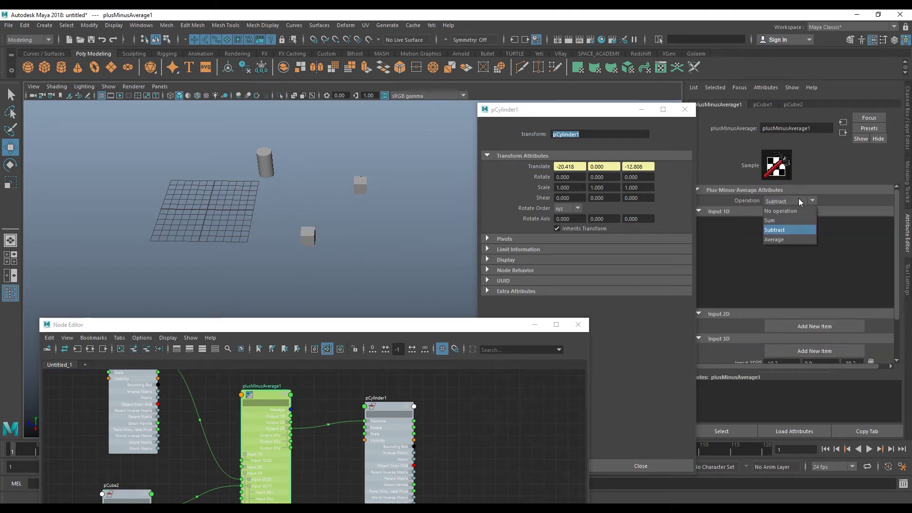
click(784, 241)
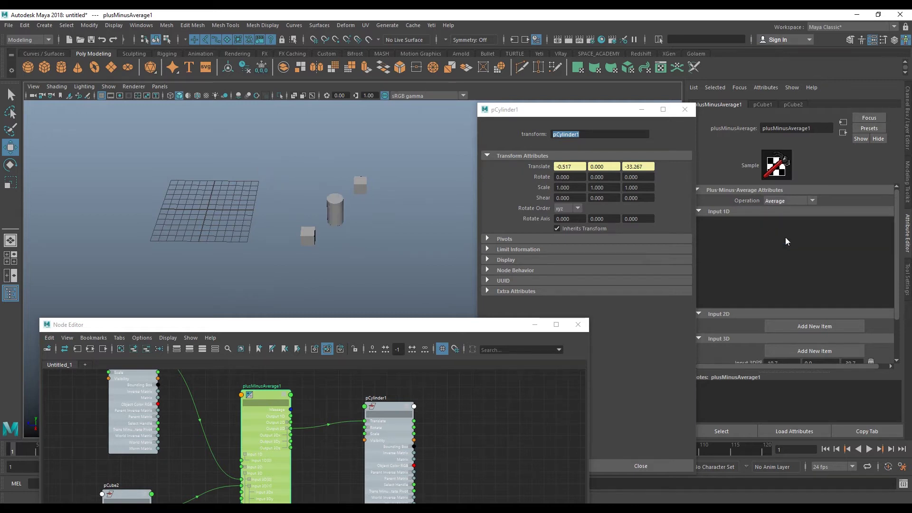
Move pCube1 and pCube2 and watch the cylinder follow their average
mouse_move(415, 248)
alt+mouse_down()
mouse_move(335, 245)
mouse_move(326, 208)
alt+mouse_up()
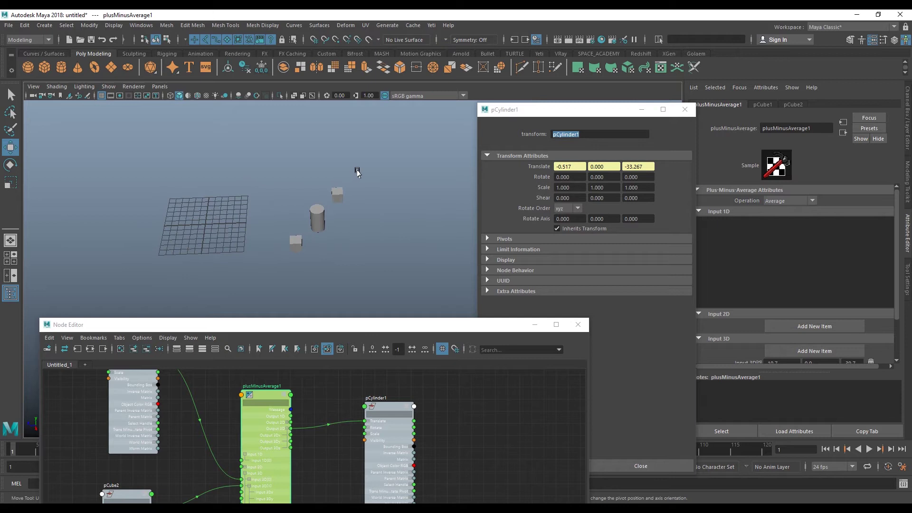
drag(364, 177, 306, 228)
mouse_move(240, 246)
middle_down()
mouse_move(367, 188)
mouse_move(349, 198)
middle_up()
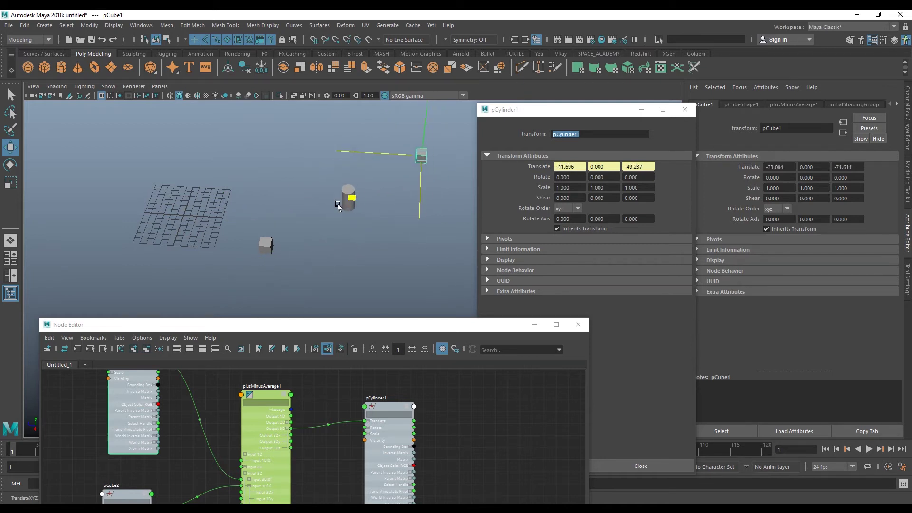
click(265, 244)
mouse_move(189, 292)
middle_down()
mouse_move(138, 278)
mouse_move(292, 227)
middle_up()
click(416, 162)
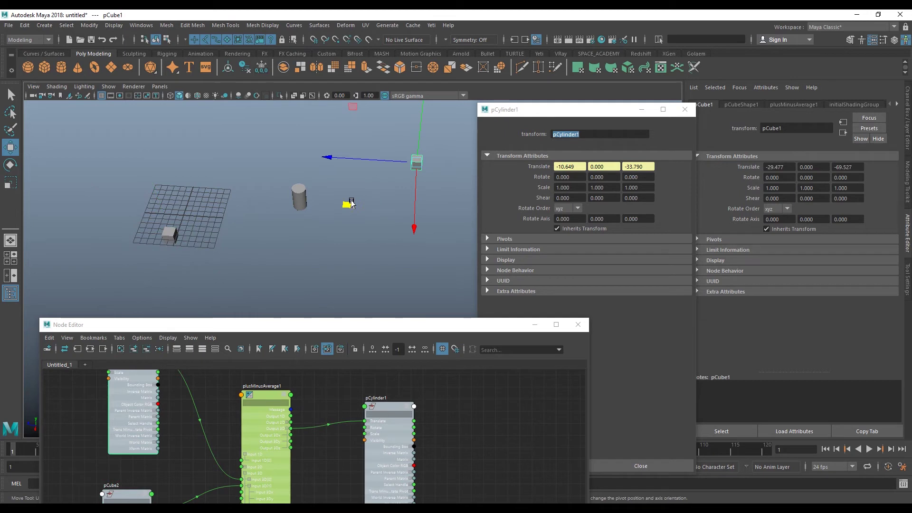
middle_drag(351, 203, 315, 248)
mouse_move(315, 248)
alt+mouse_down()
mouse_move(303, 193)
mouse_move(308, 233)
mouse_move(332, 228)
mouse_move(319, 238)
mouse_move(321, 206)
mouse_move(283, 229)
alt+mouse_up()
Duplicate pCube1 as pCube3 and slide it along X, leaving the cylinder unchanged
click(266, 397)
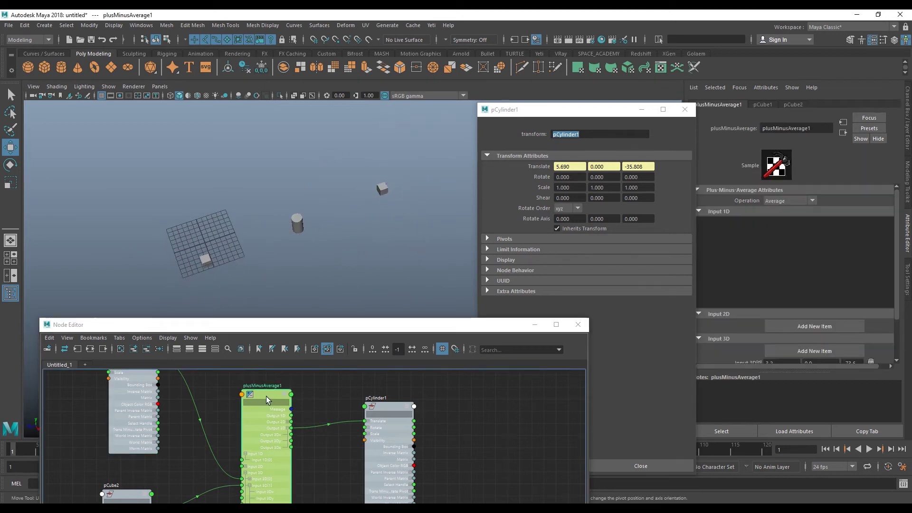
scroll(866, 306, down, 3)
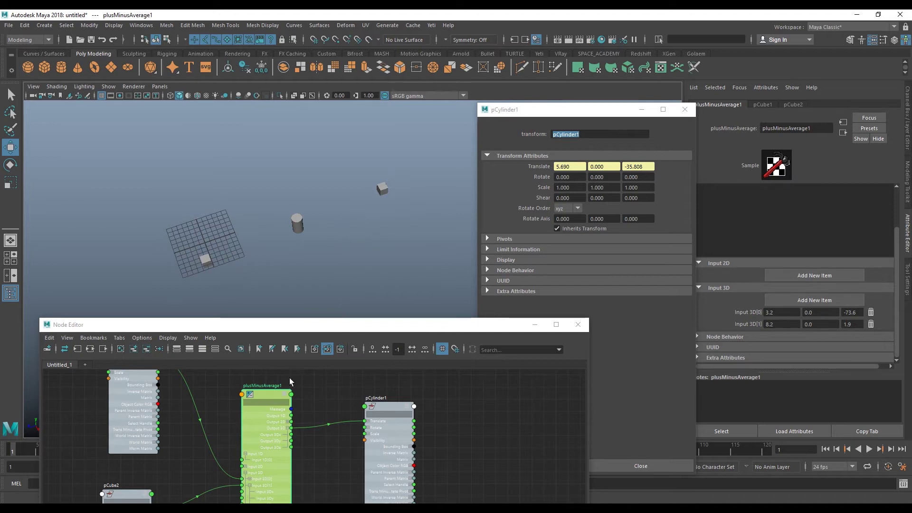
click(383, 188)
key(ctrl+d)
mouse_move(382, 189)
mouse_down()
mouse_move(323, 277)
mouse_move(331, 236)
mouse_up()
mouse_move(338, 280)
mouse_down()
mouse_move(348, 315)
mouse_move(383, 260)
mouse_move(411, 254)
mouse_move(375, 256)
mouse_move(417, 271)
mouse_move(394, 236)
mouse_move(306, 230)
mouse_move(300, 247)
mouse_up()
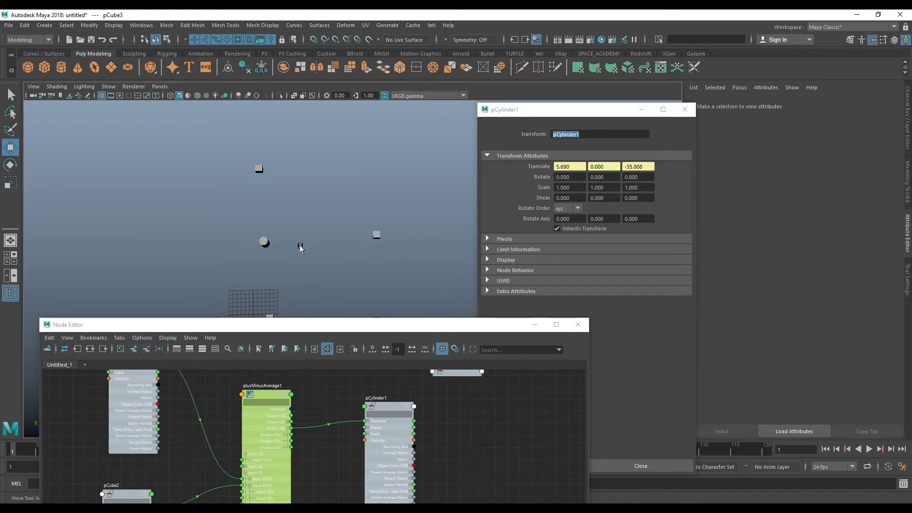
Place pCube3 beside pCube2 in the Node Editor and wire its Translate to plusMinusAverage1 Input 3D[2]
mouse_move(261, 188)
alt+mouse_down()
mouse_move(354, 216)
mouse_move(342, 200)
mouse_move(337, 210)
mouse_move(354, 212)
mouse_move(321, 233)
alt+mouse_up()
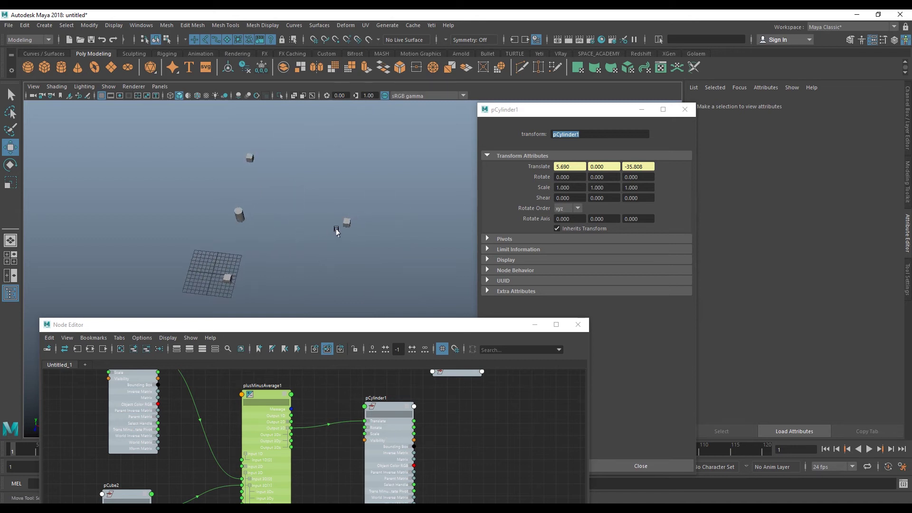
alt+drag(293, 298, 287, 238)
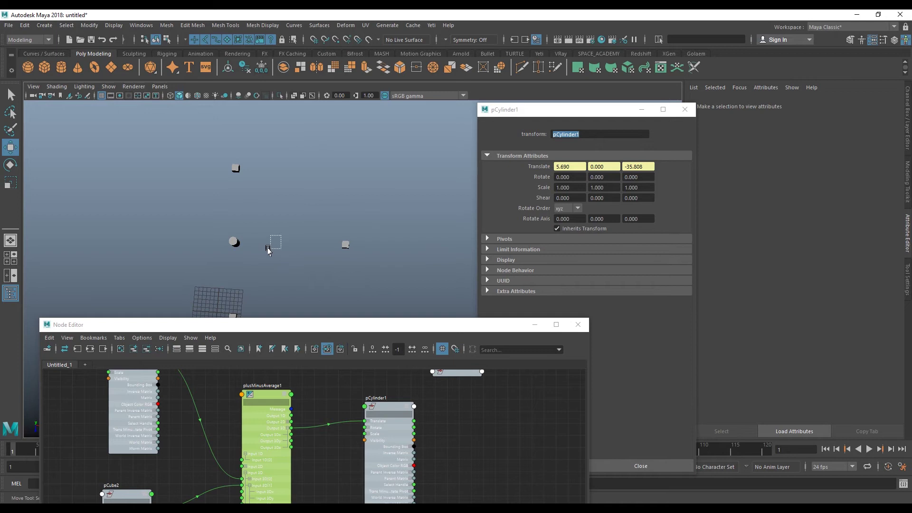
mouse_move(346, 432)
alt+middle_down()
mouse_move(305, 408)
mouse_move(427, 441)
mouse_move(467, 404)
alt+middle_up()
drag(475, 395, 142, 485)
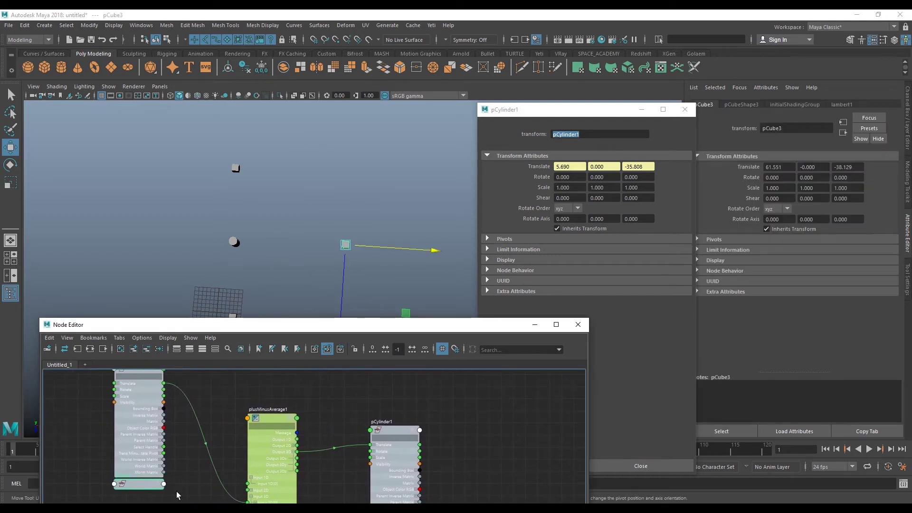
alt+middle_drag(142, 484, 208, 382)
drag(178, 387, 228, 455)
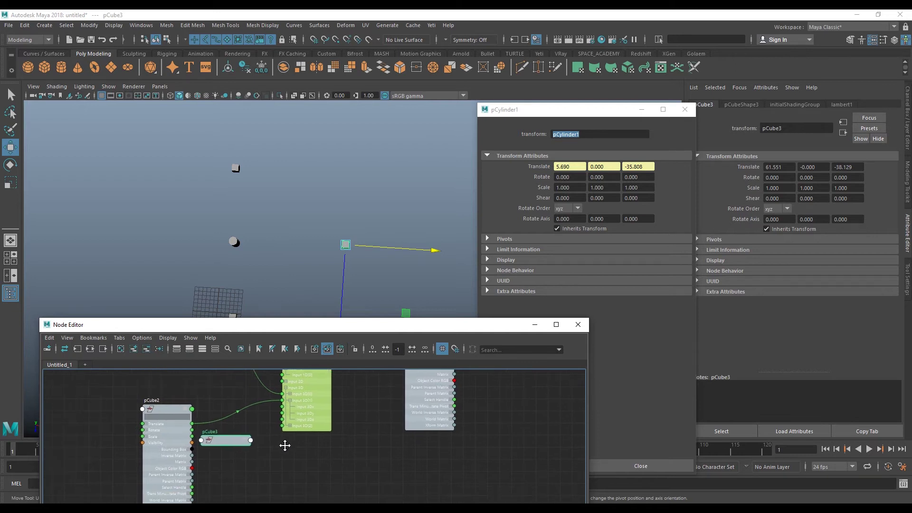
scroll(291, 420, up, 3)
click(292, 417)
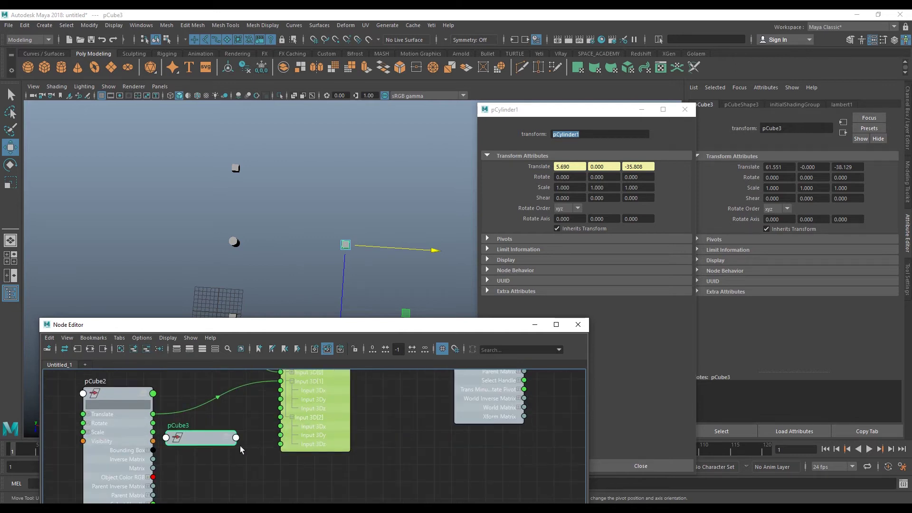
key(3)
drag(266, 428, 284, 418)
Move pCube3 and pCube2 to check that the cylinder tracks their average position
mouse_move(337, 288)
alt+mouse_down()
mouse_move(318, 276)
mouse_move(346, 228)
mouse_move(342, 245)
mouse_move(329, 236)
mouse_move(327, 245)
alt+mouse_up()
drag(417, 265, 479, 280)
mouse_move(306, 147)
mouse_down()
mouse_move(253, 164)
mouse_move(341, 245)
mouse_move(247, 183)
mouse_move(308, 212)
mouse_move(261, 192)
mouse_move(268, 184)
mouse_up()
mouse_move(334, 268)
mouse_down()
mouse_move(284, 285)
mouse_move(347, 279)
mouse_move(342, 267)
mouse_move(389, 278)
mouse_up()
drag(312, 231, 257, 272)
click(390, 187)
alt+drag(391, 226, 407, 266)
mouse_move(407, 266)
middle_down()
mouse_move(423, 257)
mouse_move(426, 264)
middle_up()
mouse_move(426, 264)
alt+mouse_down()
mouse_move(348, 173)
mouse_move(349, 228)
mouse_move(369, 217)
mouse_move(378, 238)
mouse_move(391, 236)
alt+mouse_up()
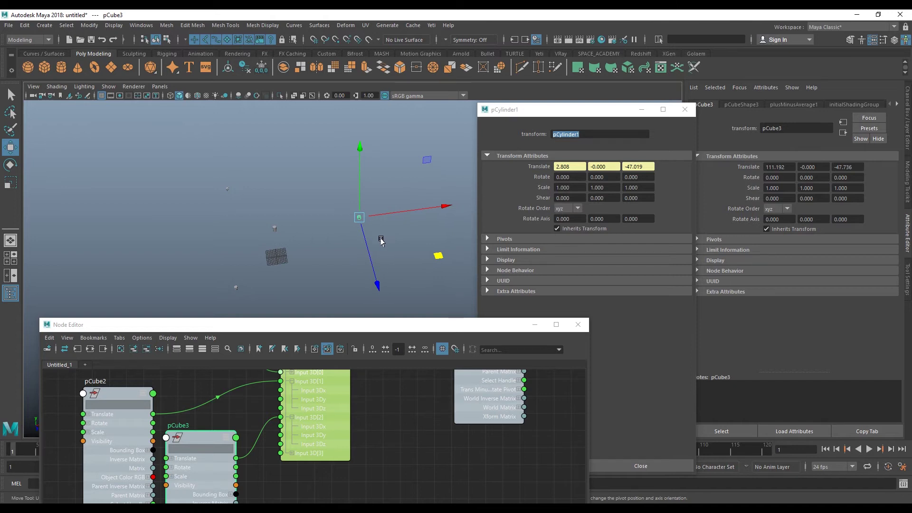
mouse_move(387, 239)
middle_down()
mouse_move(375, 261)
mouse_move(367, 258)
middle_up()
Move pCube1 so the cylinder lands at -17.153, -0.000, -51.074, then select the cylinder
click(180, 285)
mouse_move(252, 297)
alt+mouse_down()
mouse_move(295, 287)
mouse_move(328, 241)
mouse_move(287, 297)
mouse_move(295, 244)
mouse_move(300, 280)
alt+mouse_up()
drag(285, 146, 238, 183)
middle_drag(307, 213, 313, 223)
mouse_move(314, 223)
alt+mouse_down()
mouse_move(328, 259)
mouse_move(370, 247)
mouse_move(285, 204)
mouse_move(362, 223)
mouse_move(389, 244)
alt+mouse_up()
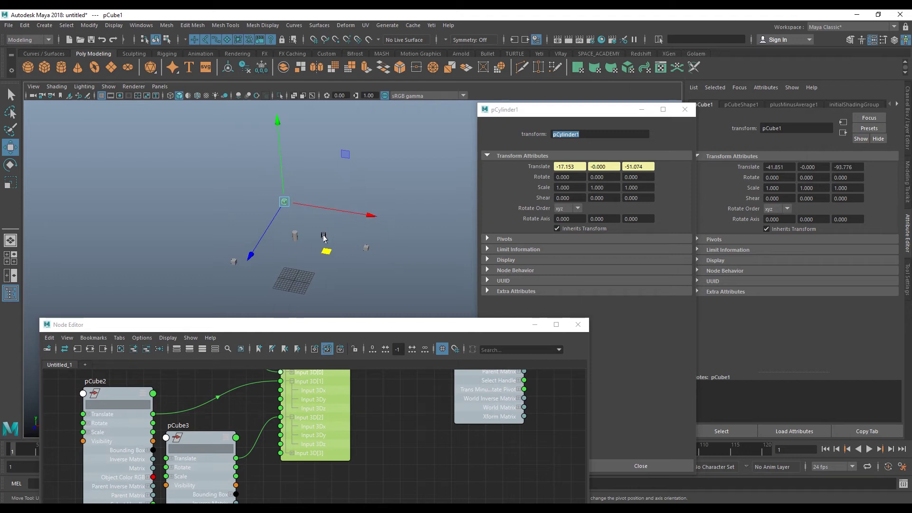
drag(286, 245, 366, 264)
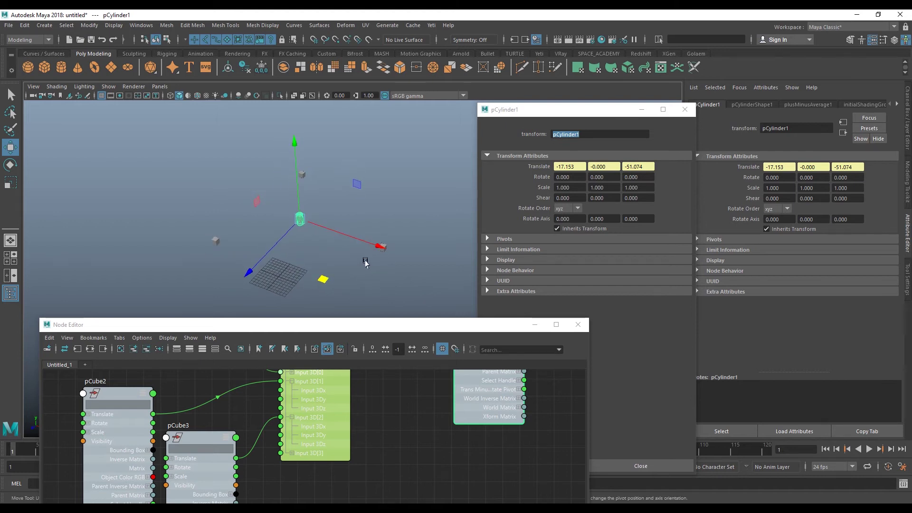
mouse_move(354, 265)
alt+mouse_down()
mouse_move(384, 260)
mouse_move(345, 260)
mouse_move(387, 282)
alt+mouse_up()
key(q)
Marquee-select the cylinder and all three cubes and delete them
scroll(377, 397, down, 2)
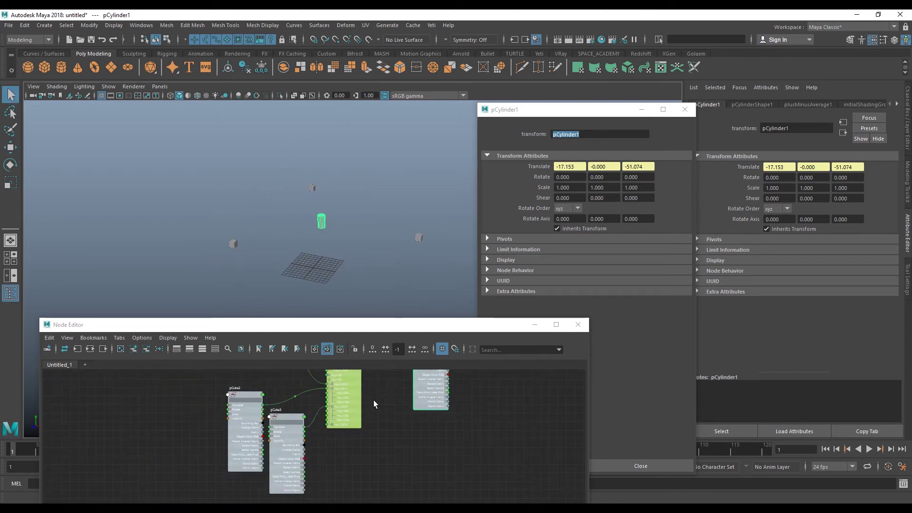
scroll(328, 459, down, 2)
scroll(314, 455, down, 2)
mouse_move(346, 283)
alt+mouse_down()
mouse_move(336, 271)
mouse_move(330, 306)
mouse_move(374, 270)
alt+mouse_up()
mouse_move(443, 285)
mouse_down()
mouse_move(252, 192)
mouse_move(309, 223)
mouse_up()
key(Delete)
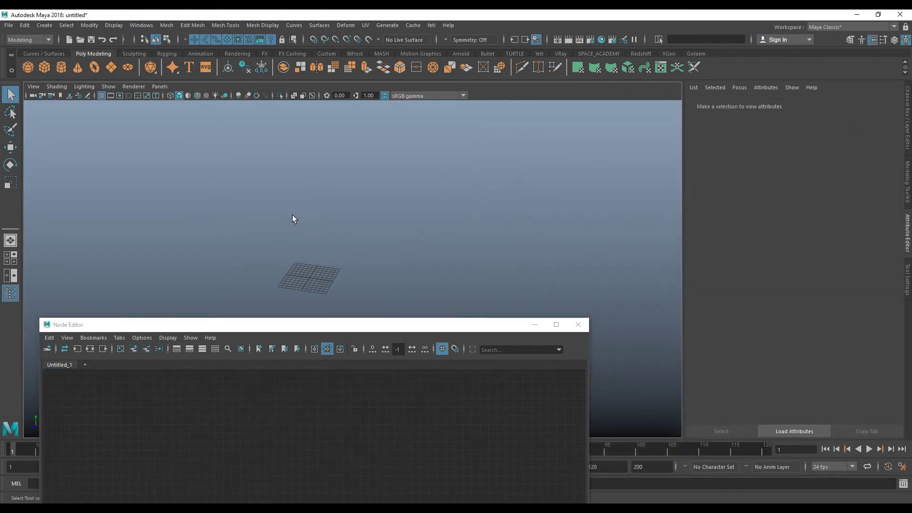
Activate the Joint Tool from the Rigging shelf and use the hotbox for an orthographic side view
drag(348, 329, 619, 420)
mouse_move(473, 346)
alt+mouse_down()
mouse_move(389, 283)
mouse_move(440, 328)
mouse_move(478, 283)
mouse_move(509, 303)
mouse_move(466, 284)
alt+mouse_up()
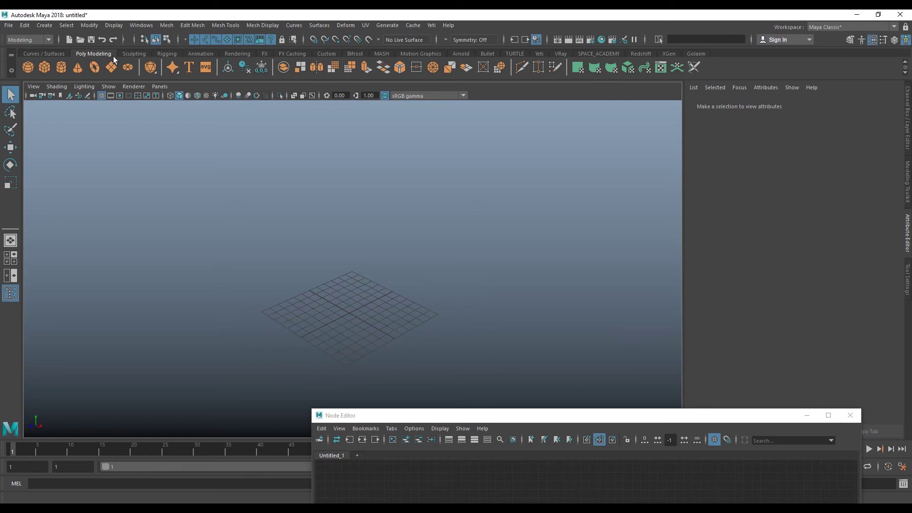
click(163, 55)
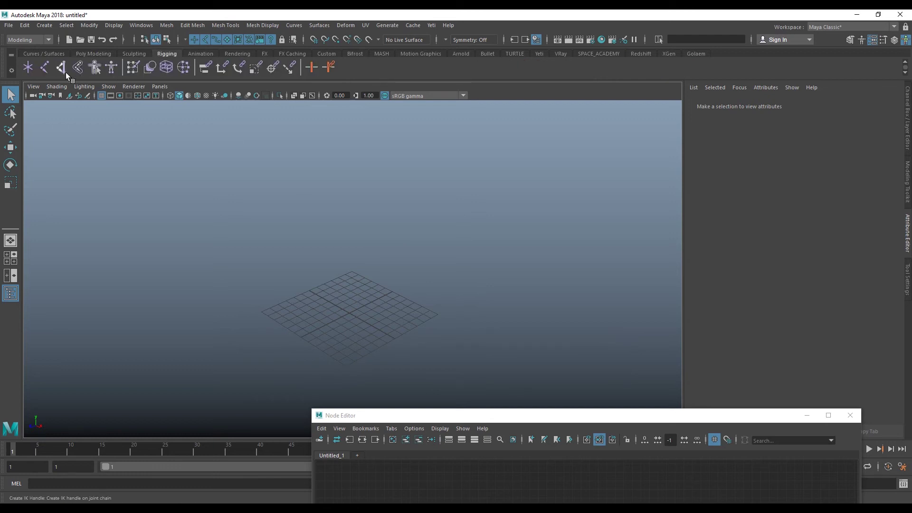
click(44, 67)
key(space)
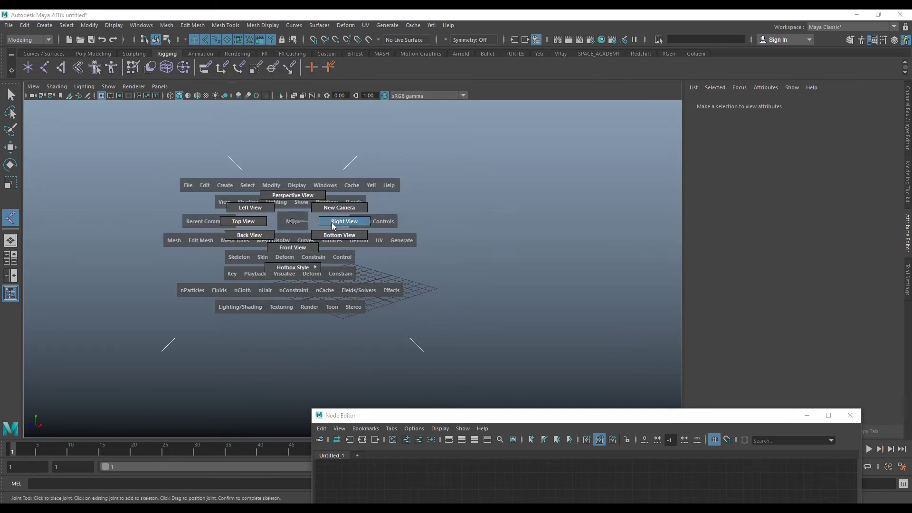
drag(293, 223, 352, 247)
Draw a two-joint chain from the grid origin upward, then return to perspective view
mouse_move(366, 202)
alt+middle_down()
mouse_move(340, 257)
mouse_move(368, 281)
alt+middle_up()
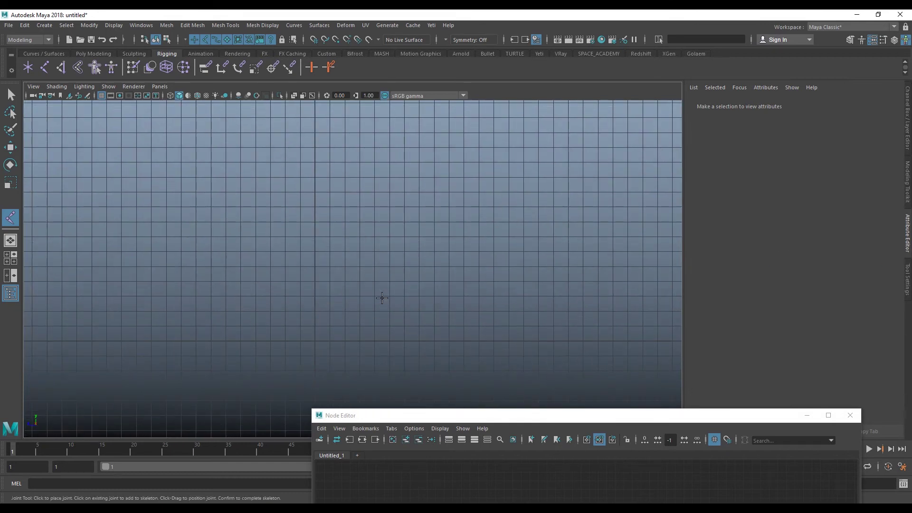
click(311, 342)
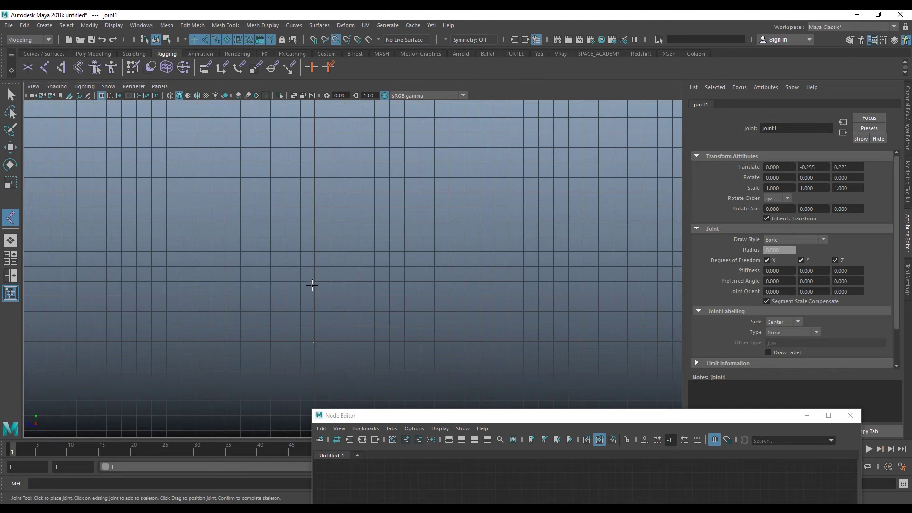
click(314, 208)
key(space)
drag(352, 189, 338, 226)
key(w)
mouse_move(405, 255)
alt+mouse_down()
mouse_move(351, 258)
mouse_move(350, 279)
mouse_move(362, 271)
alt+mouse_up()
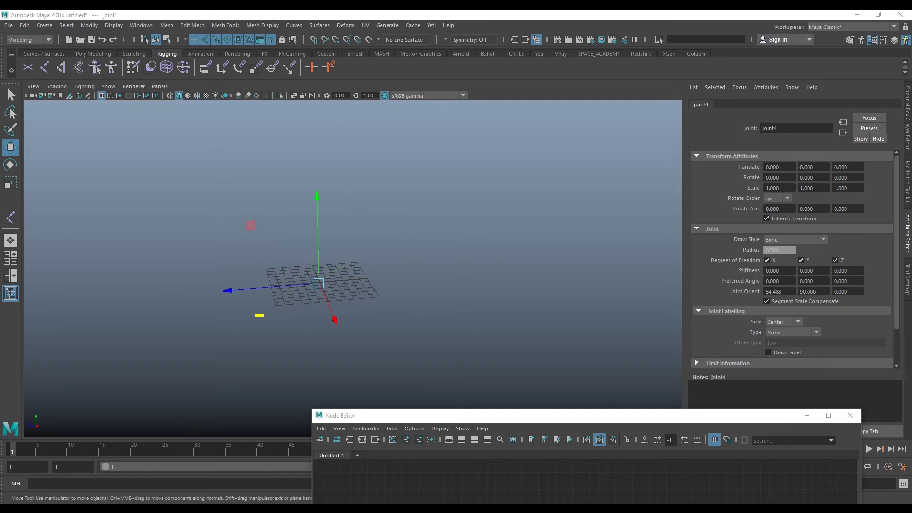
Raise joint4's Radius in the Channel Box to 17.8
click(907, 117)
click(855, 189)
middle_drag(546, 203, 601, 203)
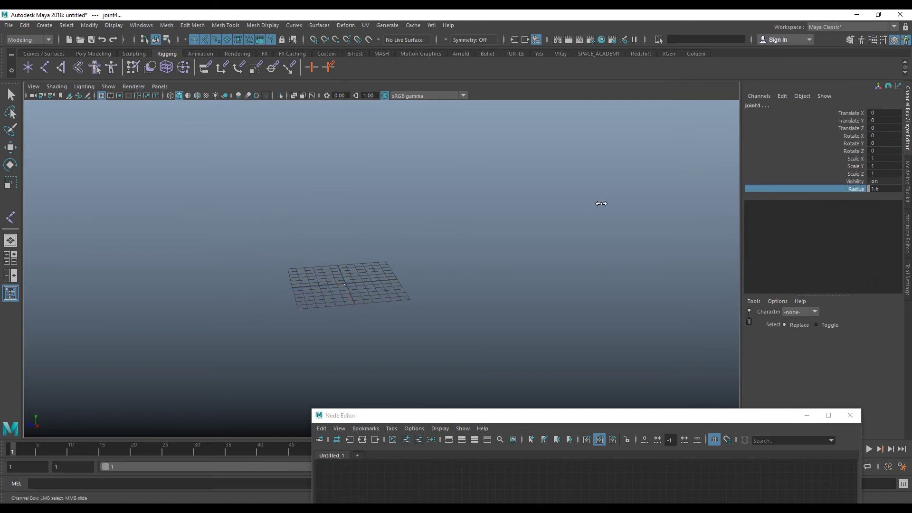
In the front orthographic view, pull joint4 upward to lengthen the bone
key(space)
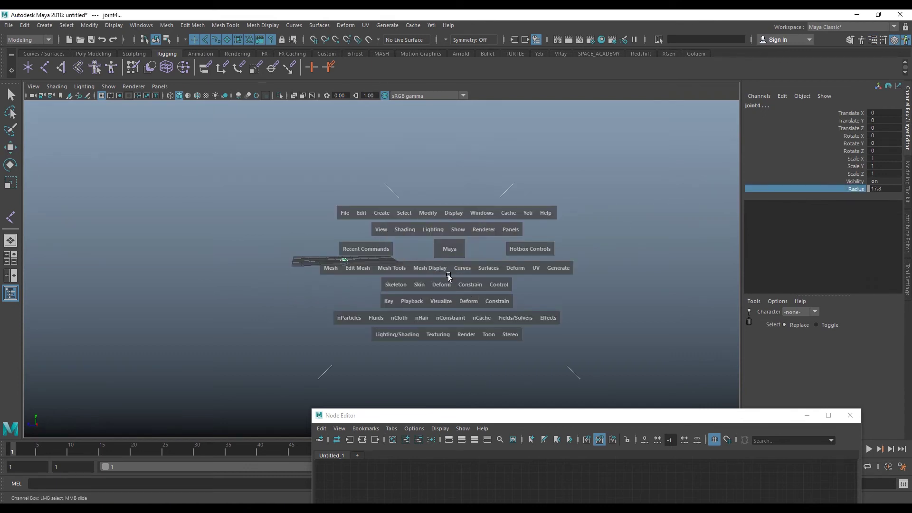
drag(450, 249, 432, 263)
scroll(336, 261, down, 2)
alt+middle_drag(336, 261, 361, 308)
key(w)
scroll(385, 298, down, 2)
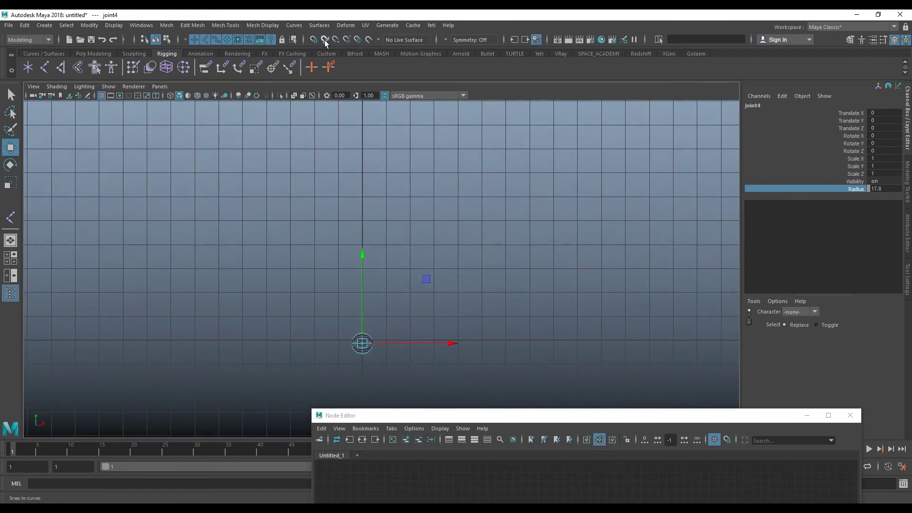
scroll(433, 193, down, 1)
drag(366, 335, 363, 115)
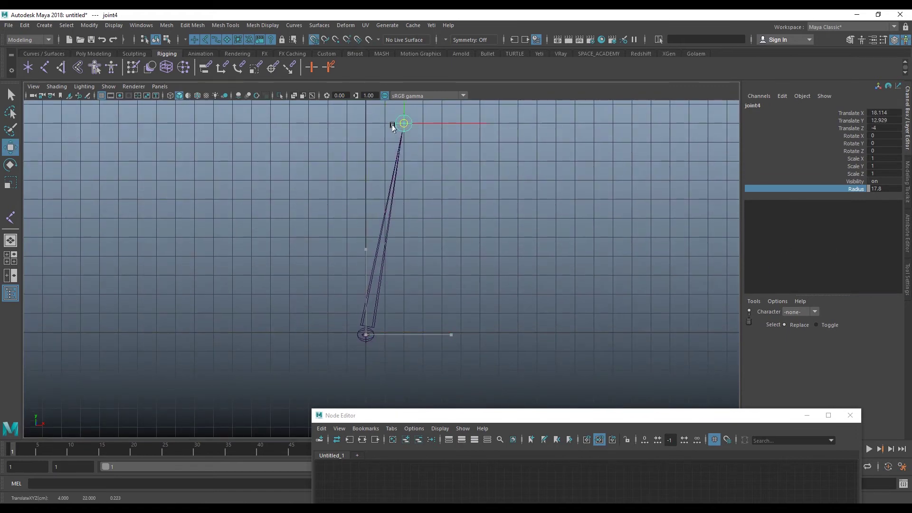
alt+middle_drag(362, 114, 357, 142)
Select the root joint and delete the whole joint chain
alt+middle_drag(336, 252, 318, 243)
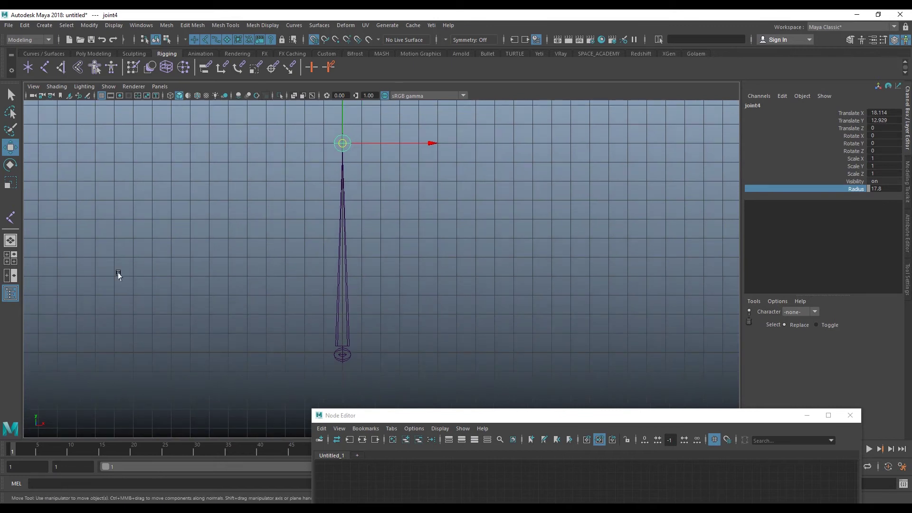
key(Up)
key(Up)
key(Up)
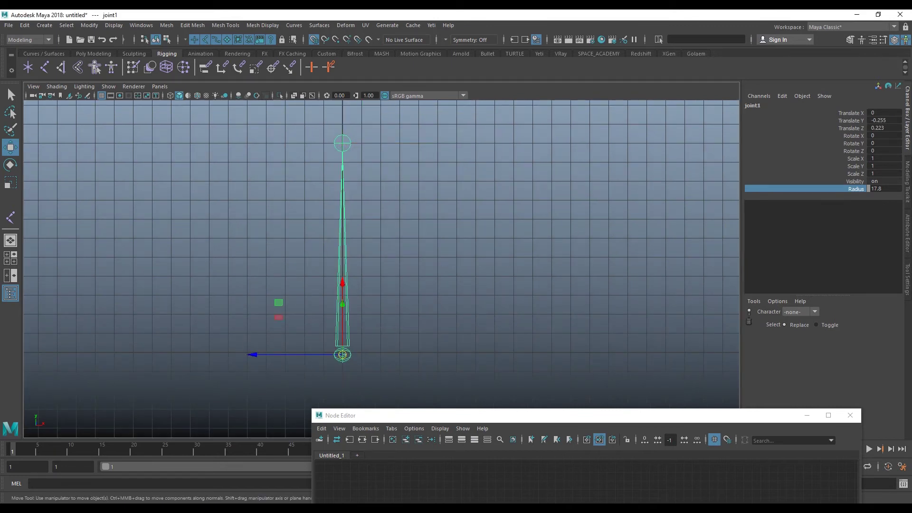
key(Delete)
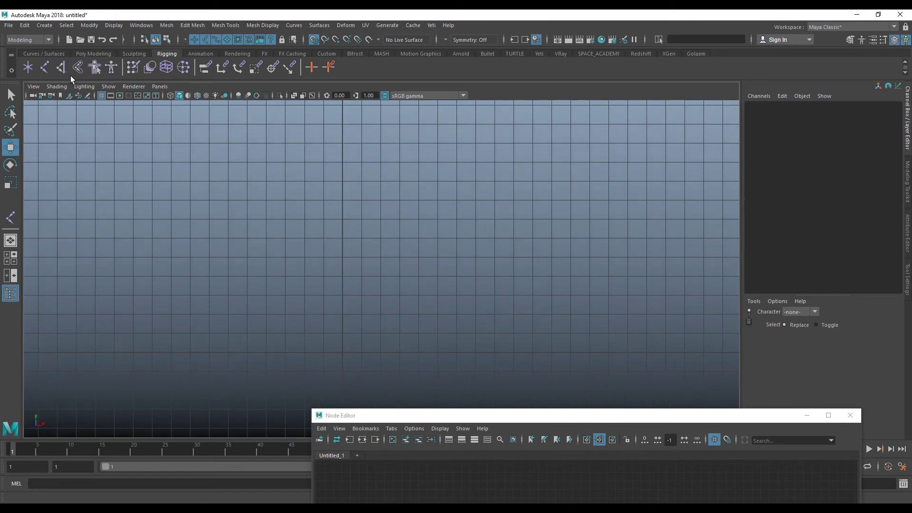
Draw a new upright joint chain with the Joint Tool and return to perspective view
click(42, 67)
click(342, 351)
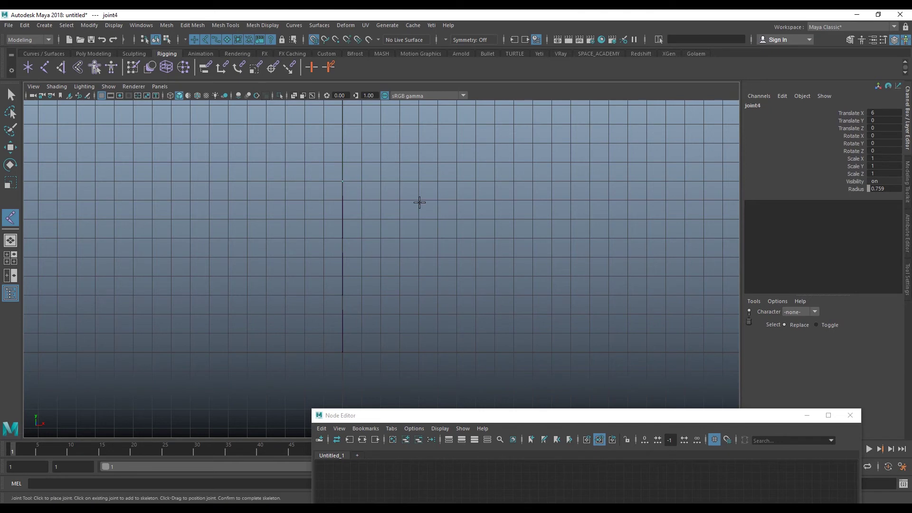
key(Return)
key(space)
mouse_move(404, 181)
mouse_down()
mouse_move(394, 212)
mouse_move(437, 259)
mouse_move(437, 279)
mouse_move(130, 273)
mouse_up()
key(alt+shift)
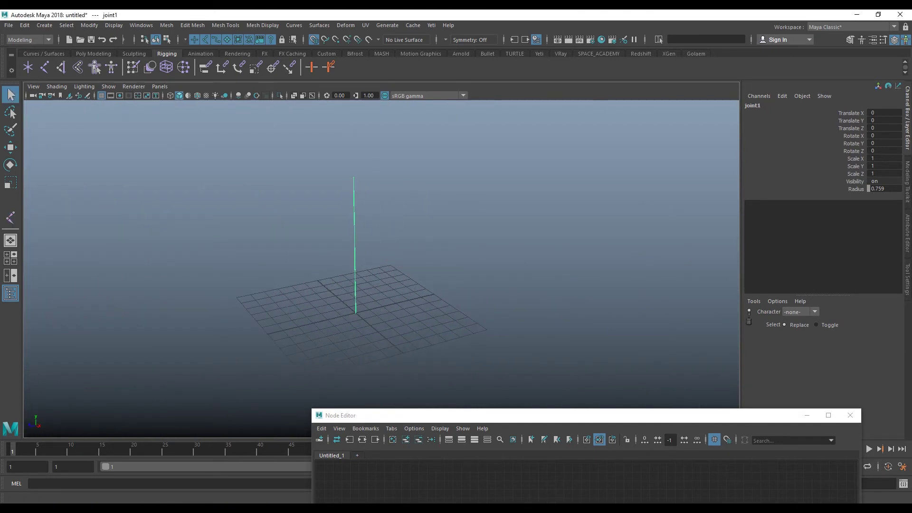
Raise the chain's joint Radius to about 19 (18.959) in the Channel Box
click(839, 193)
middle_drag(515, 198, 629, 197)
mouse_move(513, 206)
alt+mouse_down()
mouse_move(528, 263)
mouse_move(443, 261)
mouse_move(447, 273)
mouse_move(426, 171)
alt+mouse_up()
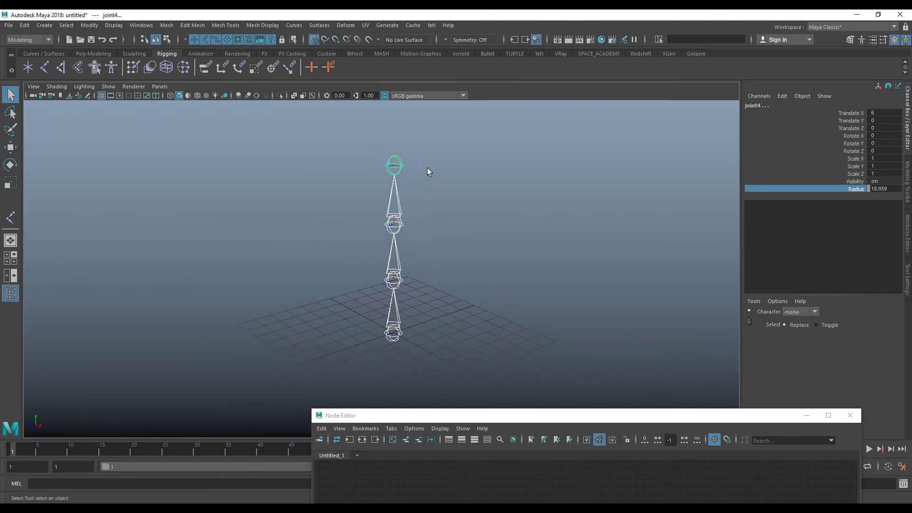
mouse_move(487, 226)
alt+mouse_down()
mouse_move(470, 217)
mouse_move(443, 305)
mouse_move(432, 233)
mouse_move(434, 247)
alt+mouse_up()
Delete the extra top joint, leaving three joints, and select joint2
key(Delete)
click(387, 216)
drag(387, 267, 386, 268)
mouse_move(387, 268)
alt+mouse_down()
mouse_move(438, 271)
mouse_move(421, 279)
mouse_move(455, 282)
mouse_move(391, 272)
mouse_move(417, 264)
alt+mouse_up()
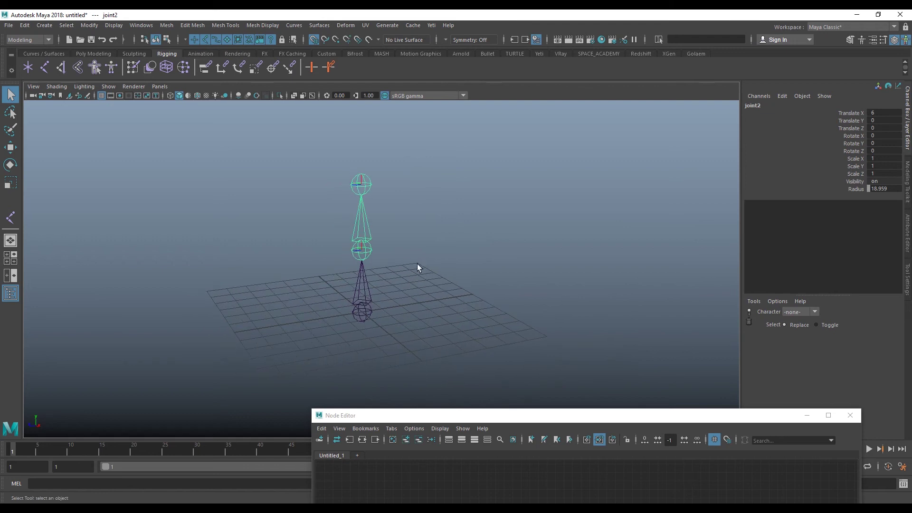
Create a polygon cube from the Poly Modeling shelf and scale it up to 3.178
click(81, 54)
click(50, 69)
alt+drag(466, 254, 423, 255)
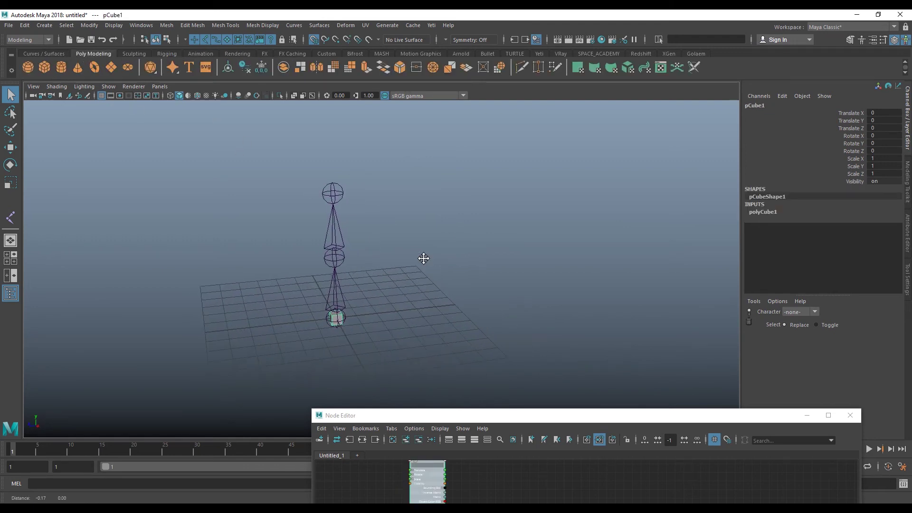
key(w)
alt+middle_drag(438, 254, 445, 265)
mouse_move(445, 265)
alt+mouse_down()
mouse_move(490, 284)
mouse_move(466, 289)
mouse_move(468, 277)
alt+mouse_up()
key(e)
key(r)
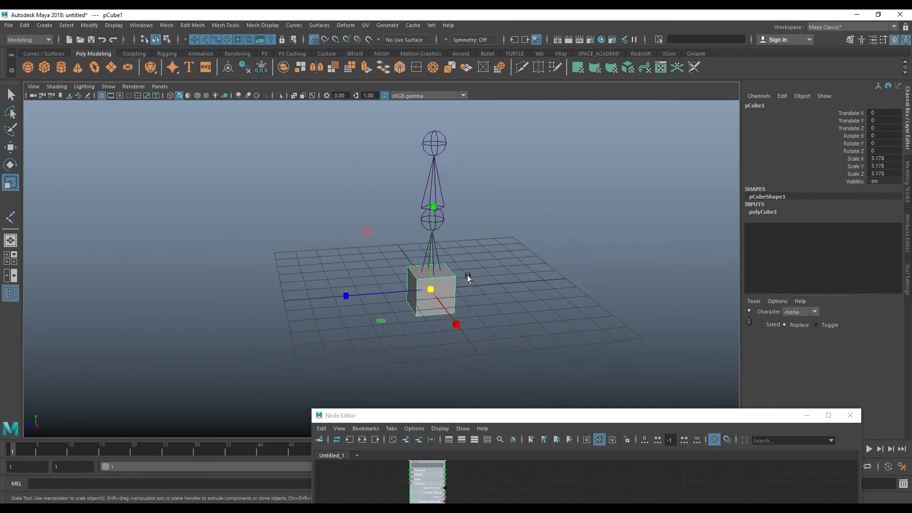
Point-snap cube copies onto the middle and top joints
key(v)
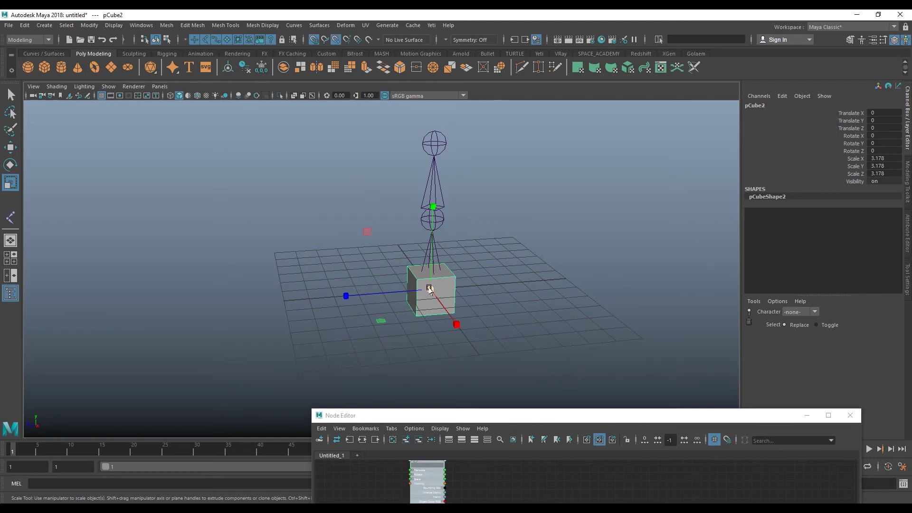
key(w)
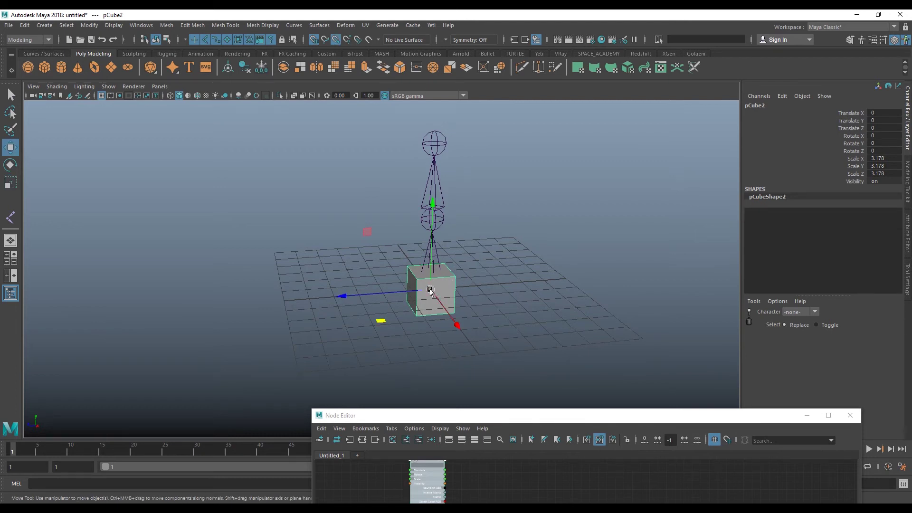
drag(429, 290, 458, 244)
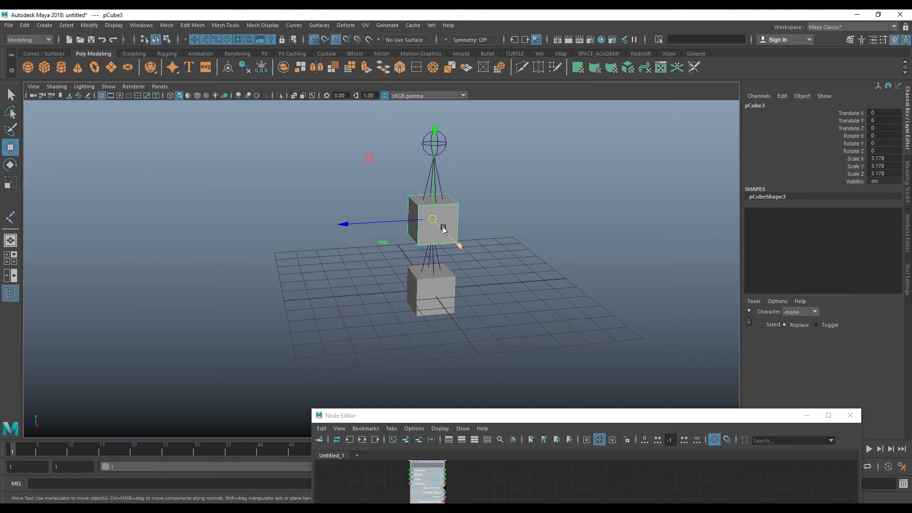
key(shift+d)
mouse_move(456, 220)
alt+mouse_down()
mouse_move(440, 229)
mouse_move(348, 115)
alt+mouse_up()
key(q)
Turn on X-Ray joints and parent each cube under its joint
click(312, 96)
mouse_move(457, 166)
alt+mouse_down()
mouse_move(469, 185)
mouse_move(431, 208)
alt+mouse_up()
click(461, 158)
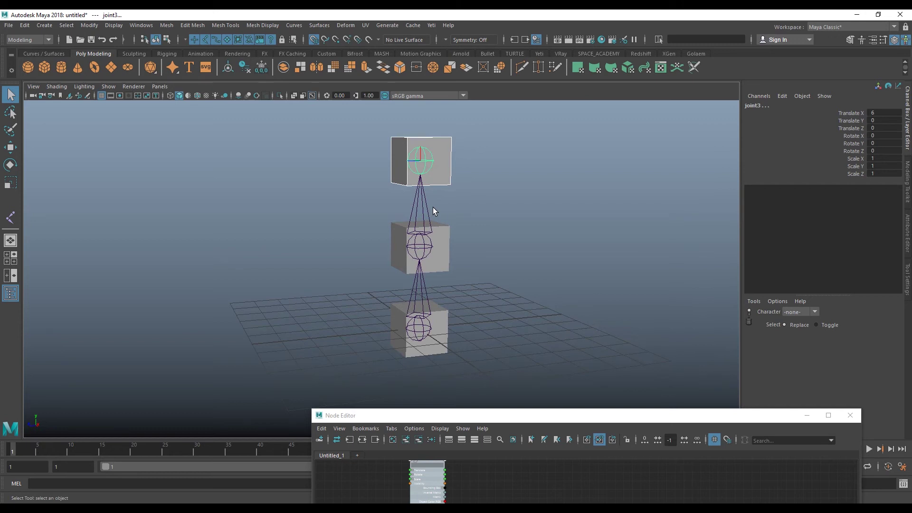
click(446, 241)
shift+click(430, 251)
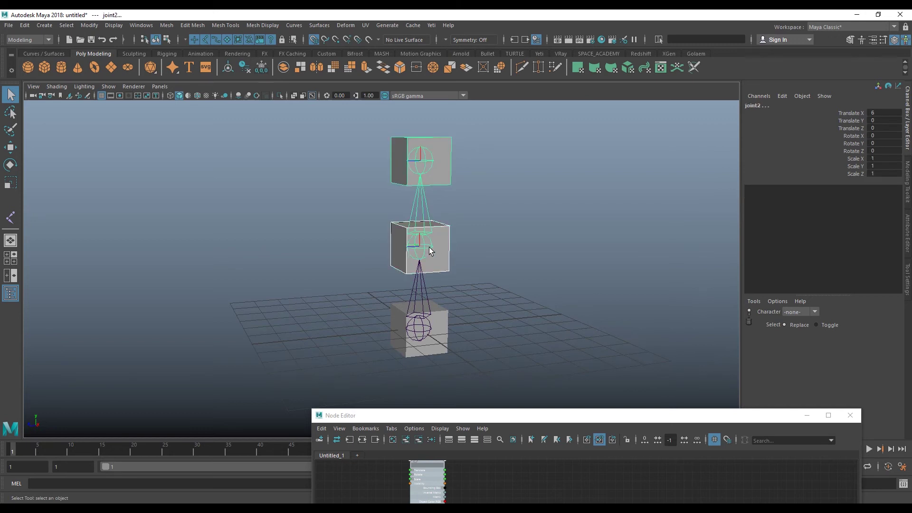
key(p)
click(431, 326)
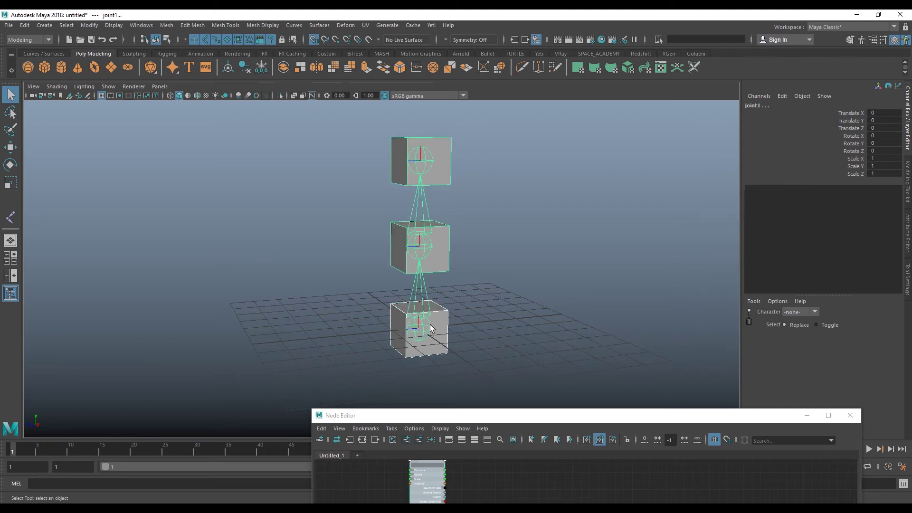
Test-rotate joint1 to confirm the cubes follow, then undo it
click(432, 327)
key(e)
drag(494, 343, 414, 357)
key(ctrl+z)
click(489, 201)
click(439, 234)
click(479, 263)
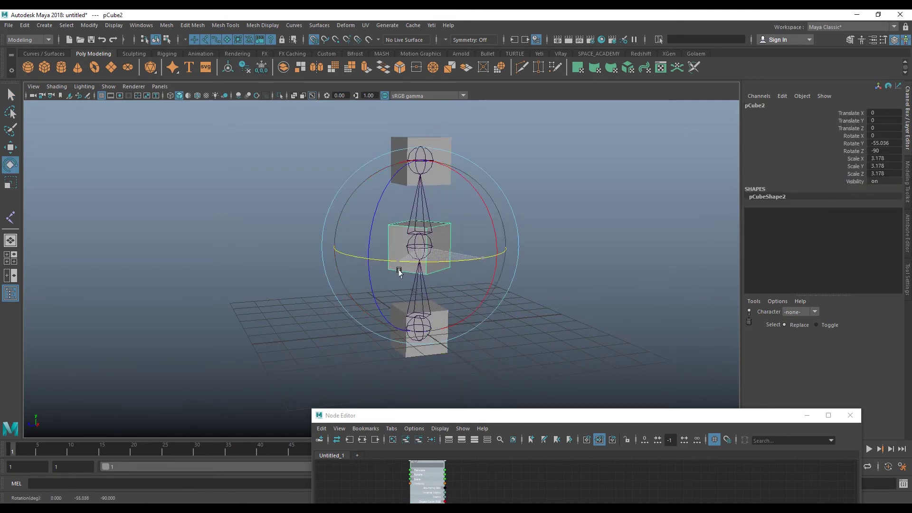
Test-rotate joint3 to confirm the top cube follows, undo it, and select joint2
click(554, 211)
click(419, 245)
click(552, 175)
click(421, 161)
mouse_move(488, 159)
mouse_down()
mouse_move(433, 261)
mouse_move(418, 224)
mouse_up()
key(ctrl+z)
key(w)
click(424, 240)
Move the Node Editor to the right half and load the joint and cube nodes
key(q)
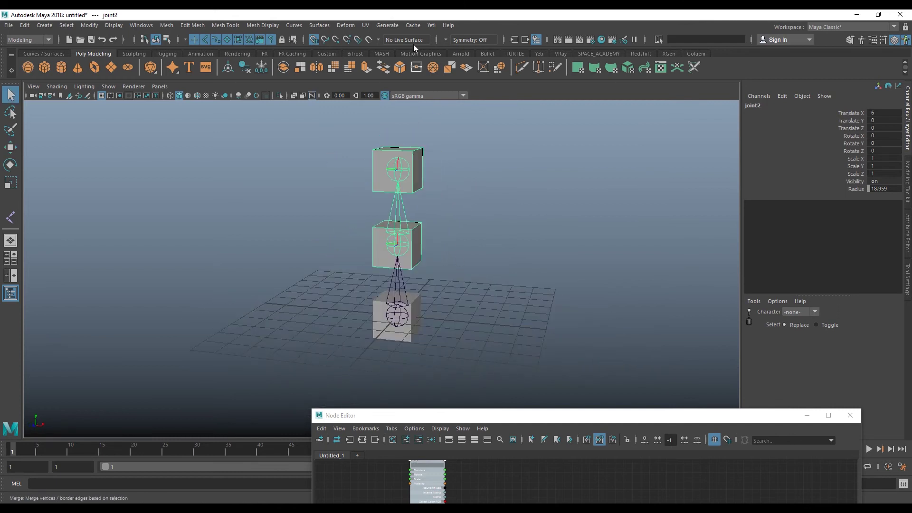
mouse_move(487, 226)
alt+mouse_down()
mouse_move(470, 261)
mouse_move(487, 271)
mouse_move(389, 301)
alt+mouse_up()
drag(463, 419, 590, 155)
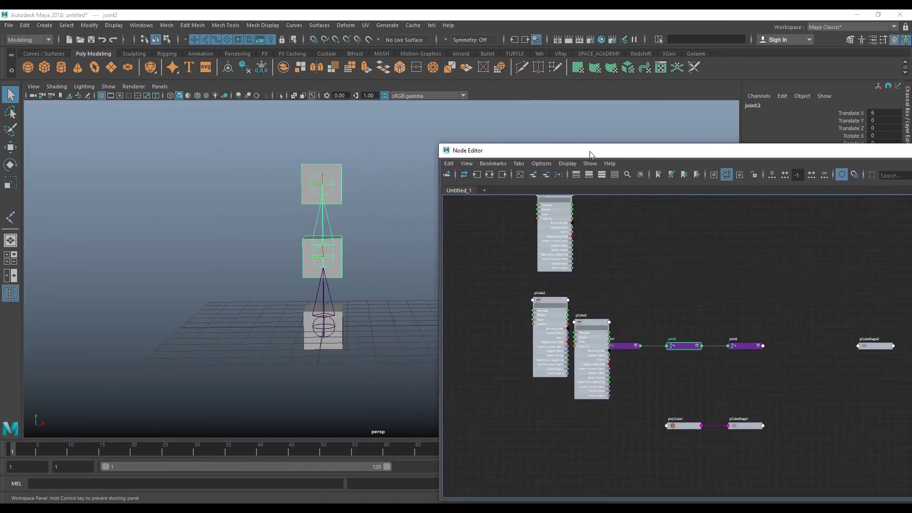
alt+middle_drag(587, 278, 569, 332)
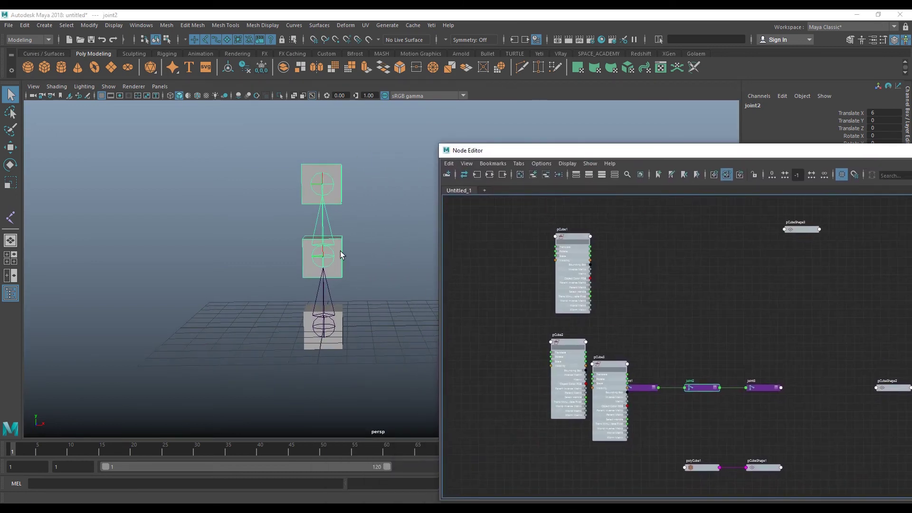
shift+click(330, 277)
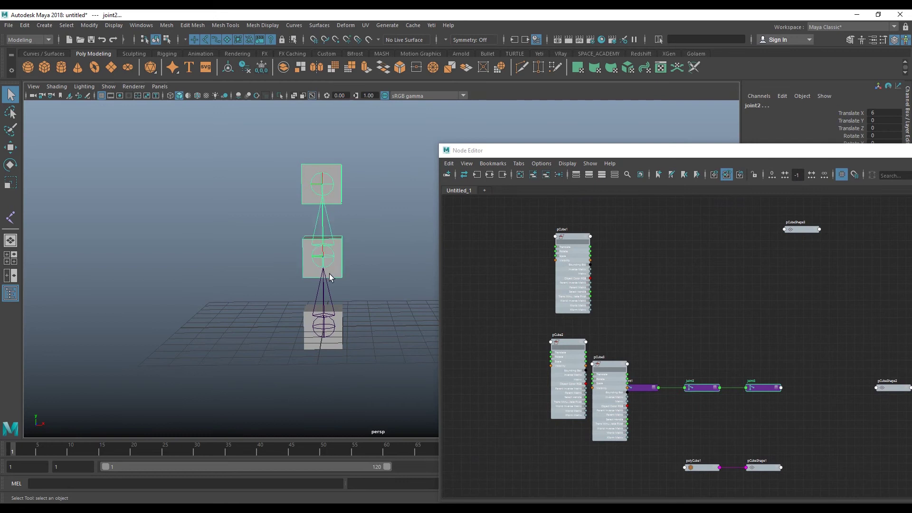
shift+click(324, 308)
drag(691, 391, 753, 272)
Remove the cube nodes from the Node Editor graph
scroll(739, 318, down, 3)
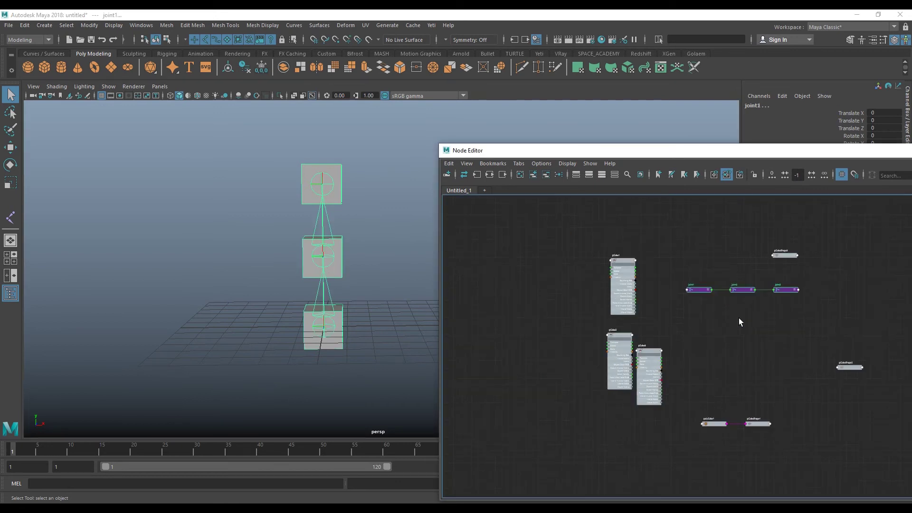
drag(546, 239, 656, 427)
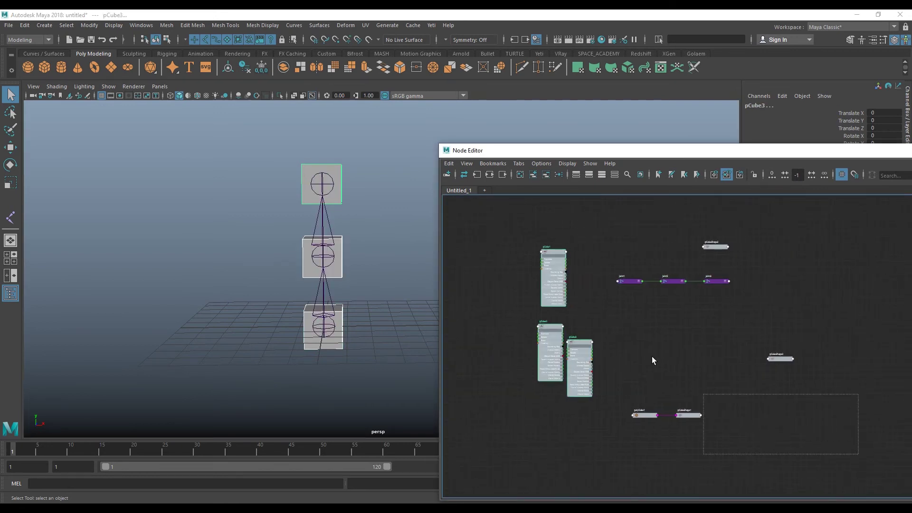
click(712, 247)
click(545, 175)
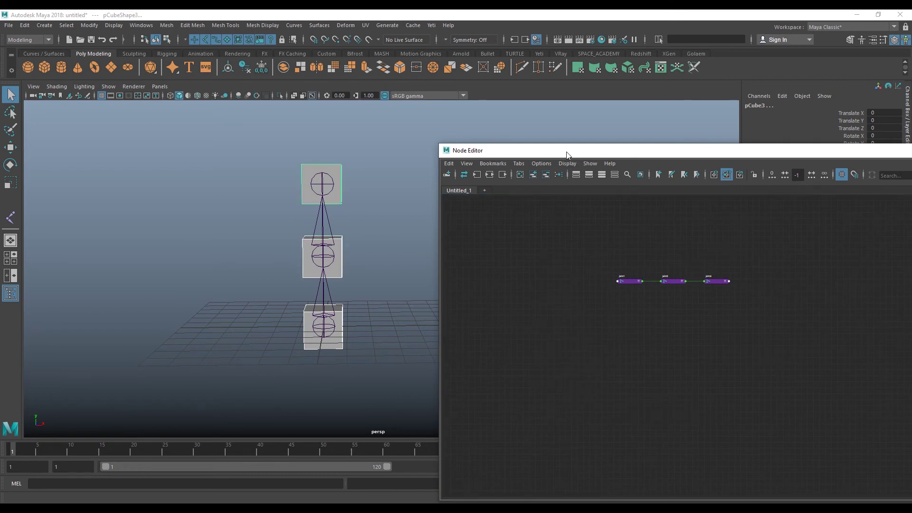
drag(564, 157, 522, 122)
scroll(627, 261, up, 3)
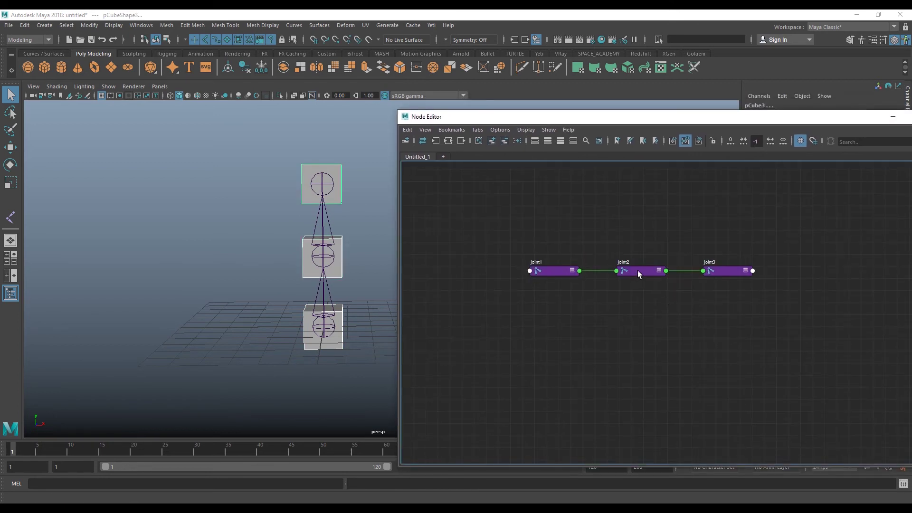
Lay out joint1 and joint3 nodes on the left with joint2 off to the right
drag(637, 270, 577, 380)
drag(564, 277, 537, 440)
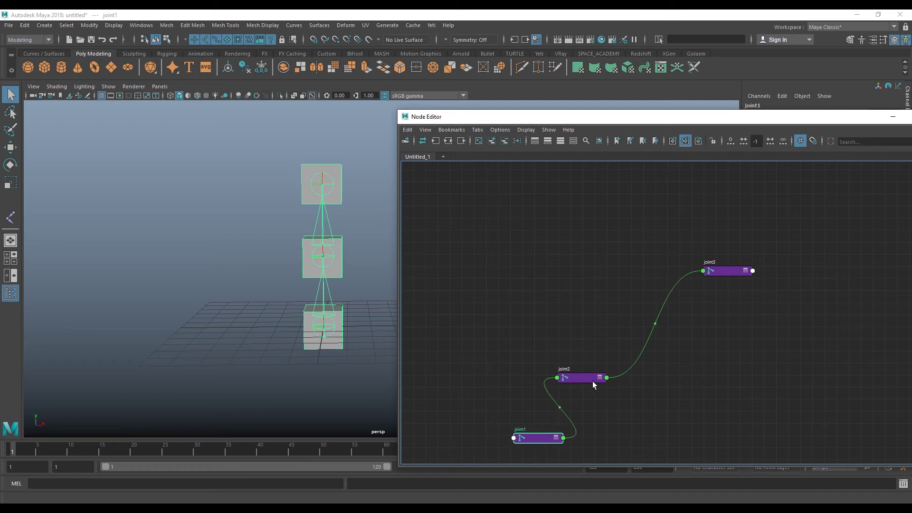
drag(592, 381, 550, 340)
drag(734, 274, 561, 212)
scroll(617, 285, down, 2)
mouse_move(577, 312)
mouse_down()
mouse_move(775, 292)
mouse_move(710, 320)
mouse_move(785, 311)
mouse_move(776, 322)
mouse_up()
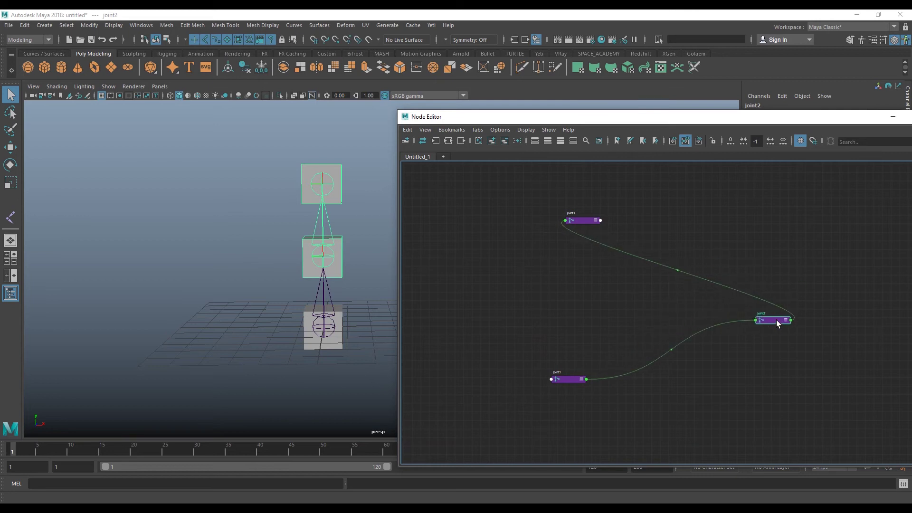
alt+middle_drag(366, 263, 327, 251)
Undo the chain's test rotation and move the joint3 node down-left in the Node Editor
mouse_move(328, 250)
alt+mouse_down()
mouse_move(356, 265)
mouse_move(292, 264)
mouse_move(310, 265)
alt+mouse_up()
key(e)
key(ctrl+z)
key(q)
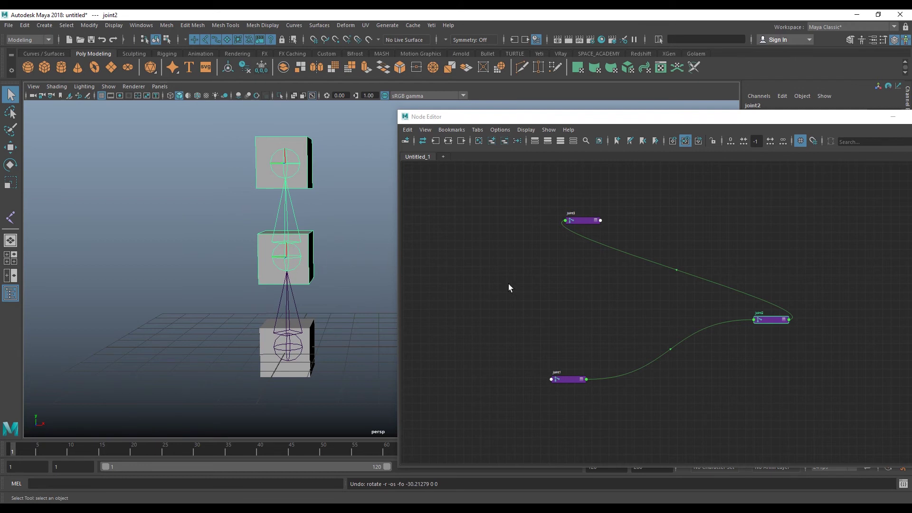
mouse_move(588, 223)
mouse_down()
mouse_move(570, 238)
mouse_move(568, 261)
mouse_up()
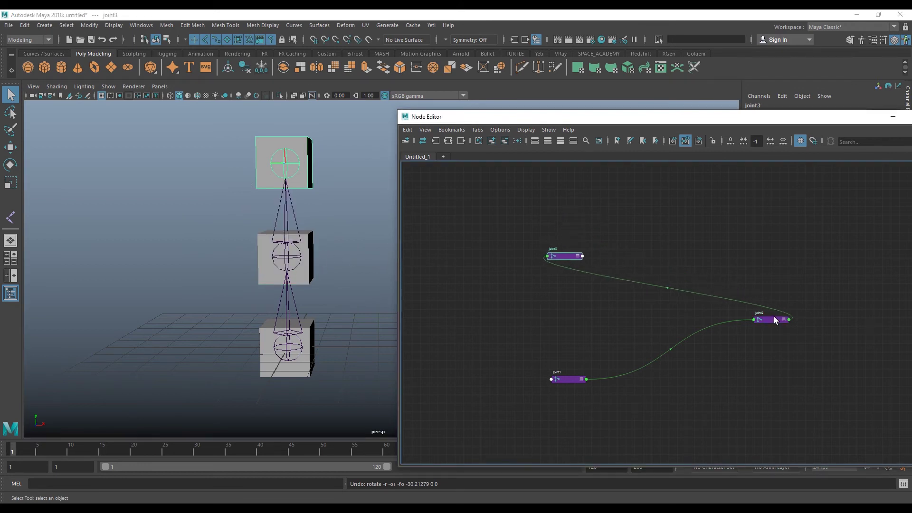
scroll(684, 315, up, 3)
mouse_move(639, 305)
middle_down()
mouse_move(624, 318)
mouse_move(608, 313)
middle_up()
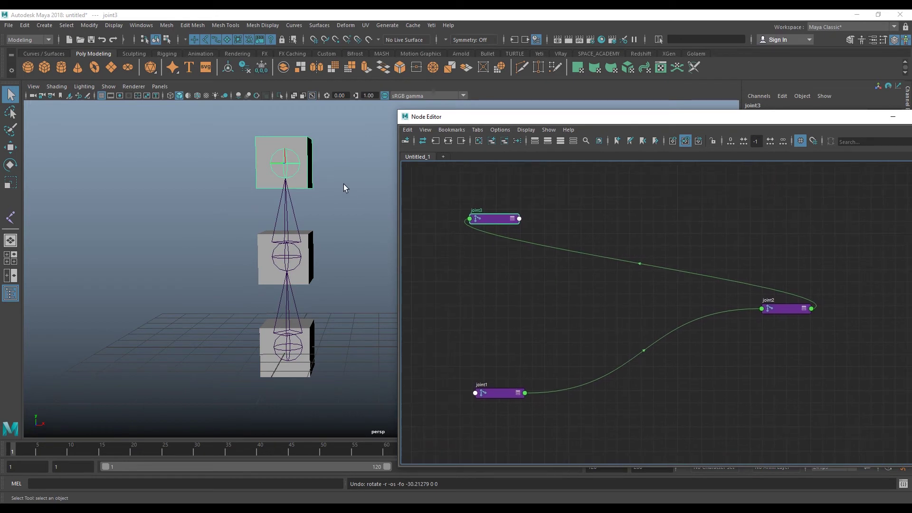
Select joint2, joint3 and joint1 in the viewport from a more frontal view
click(291, 252)
click(296, 167)
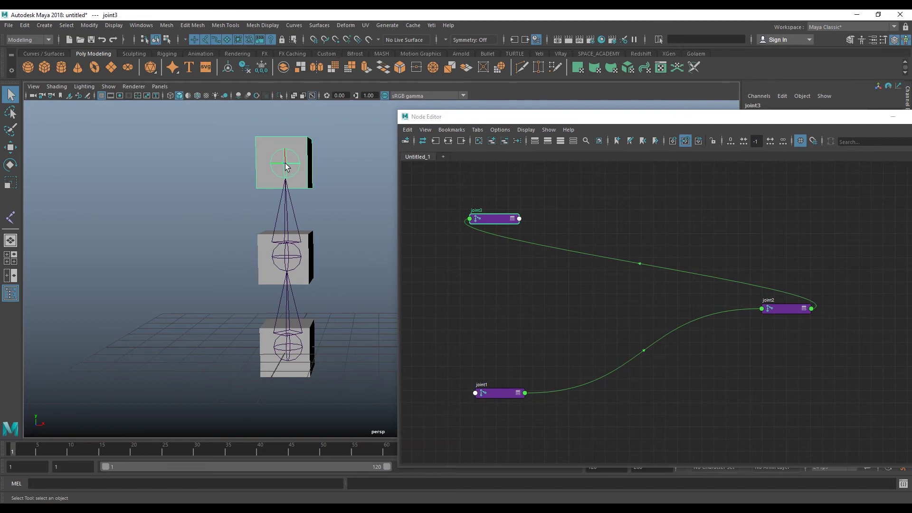
key(w)
alt+drag(286, 166, 244, 153)
click(255, 341)
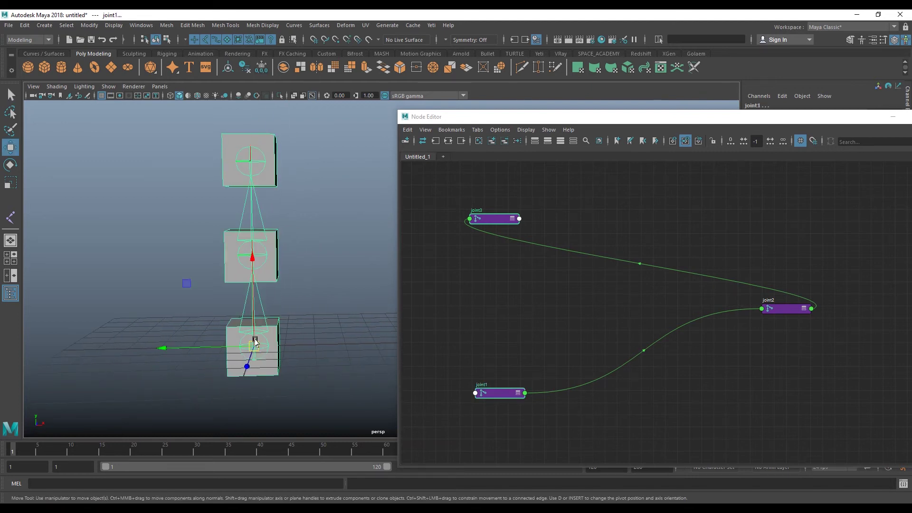
alt+drag(254, 341, 299, 288)
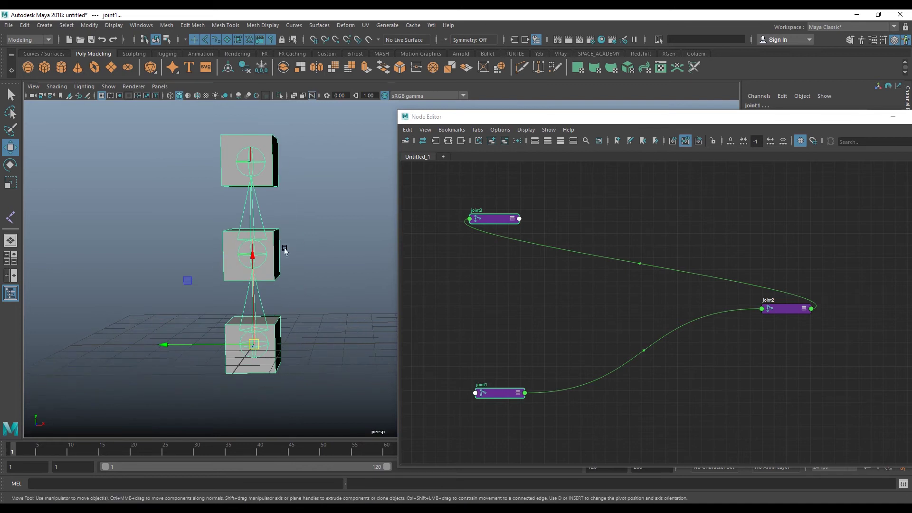
Test-rotate joint2 about its vertical axis, then undo the rotation
click(250, 215)
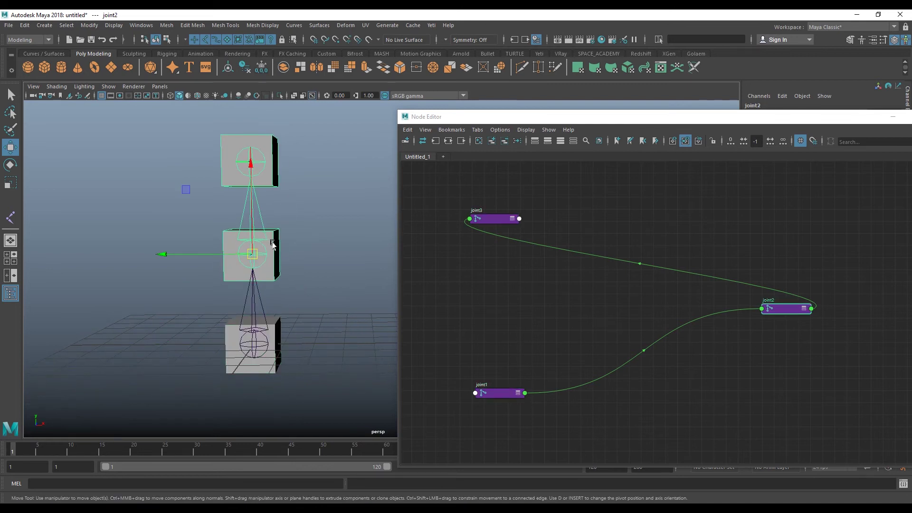
key(e)
mouse_move(301, 258)
mouse_down()
mouse_move(259, 262)
mouse_move(360, 269)
mouse_move(311, 270)
mouse_up()
key(ctrl+z)
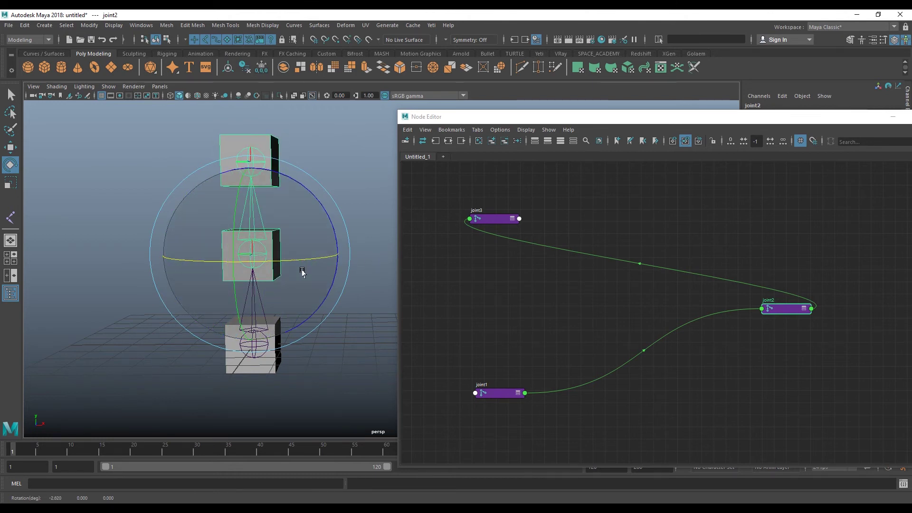
key(ctrl+z)
key(q)
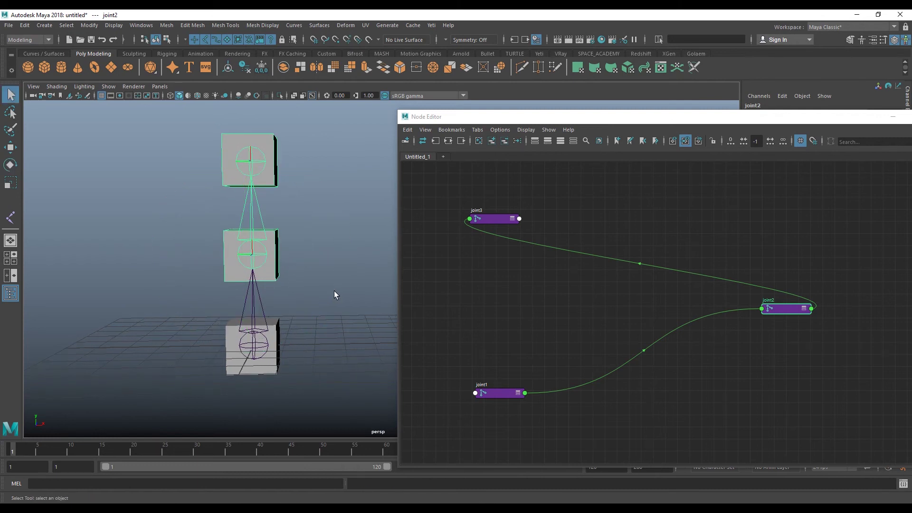
Test-rotate joint1 and joint3 in turn, undoing each rotation
alt+middle_drag(334, 290, 296, 315)
click(253, 351)
key(e)
drag(312, 361, 253, 364)
key(ctrl+z)
key(ctrl+z)
click(236, 165)
drag(306, 167, 276, 169)
key(ctrl+z)
key(q)
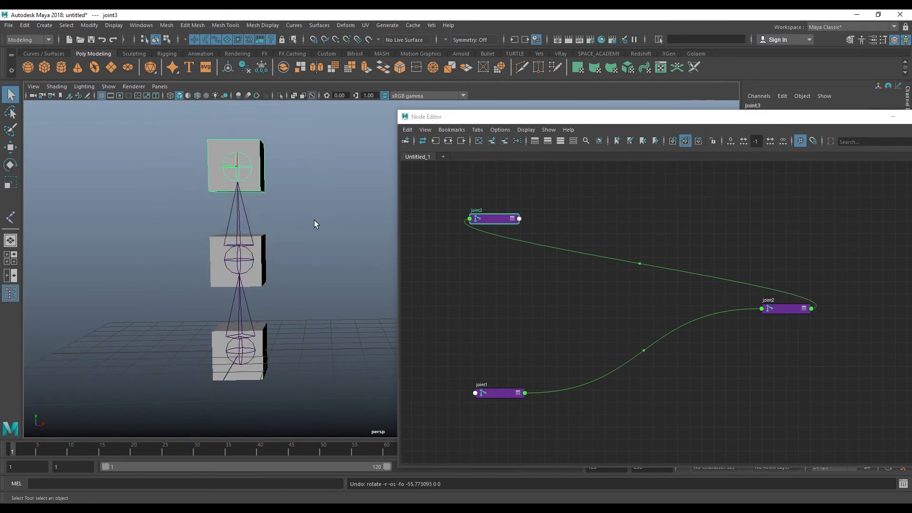
Move the joint2 node further right and bring up the create-node field over the graph
alt+middle_drag(314, 220, 369, 285)
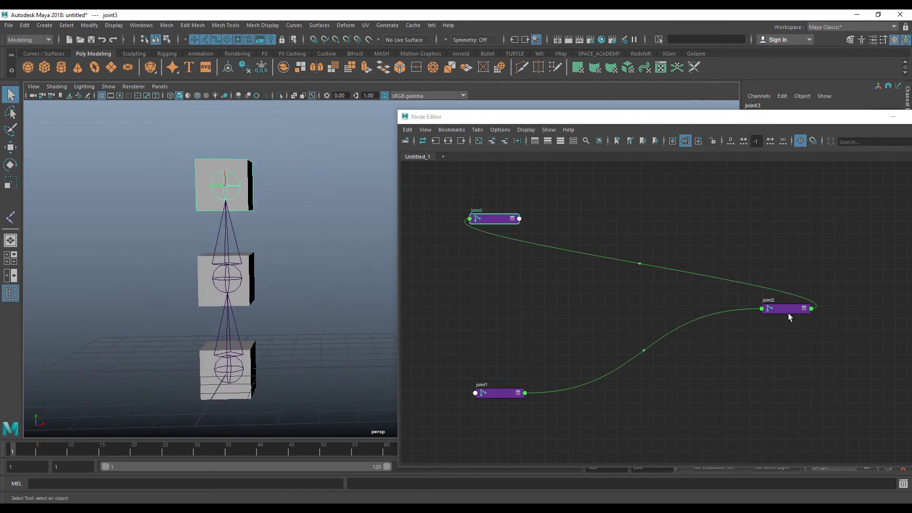
drag(788, 317, 807, 319)
alt+middle_drag(638, 303, 646, 309)
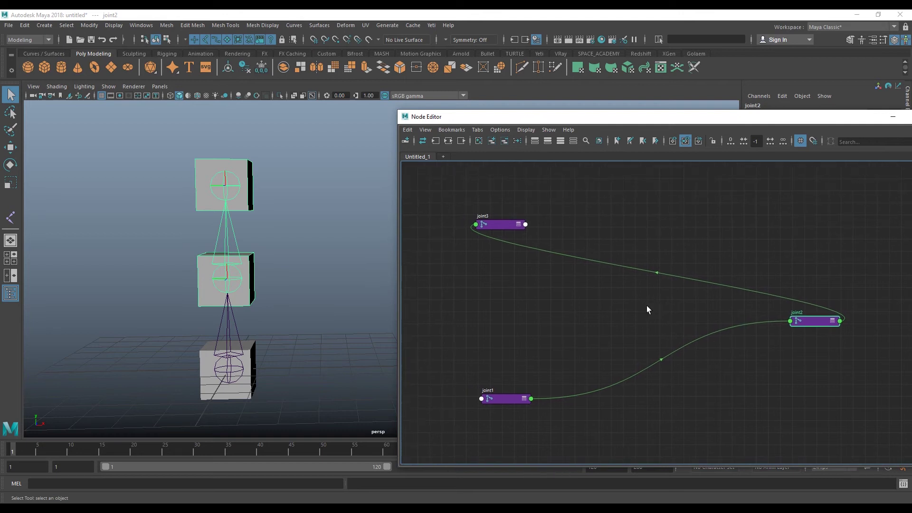
key(Tab)
Create a plusMinusAverage node from the 'ave' search in the Node Editor
text(ave)
click(660, 321)
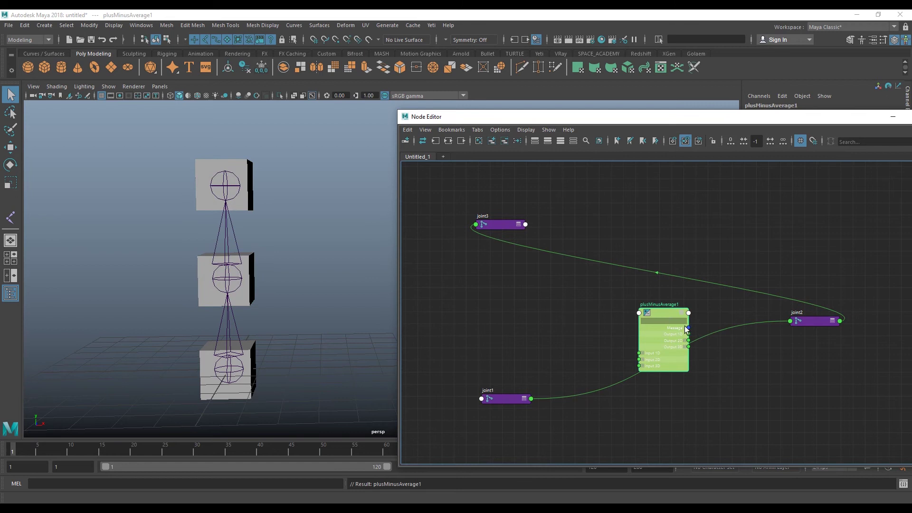
scroll(709, 347, up, 3)
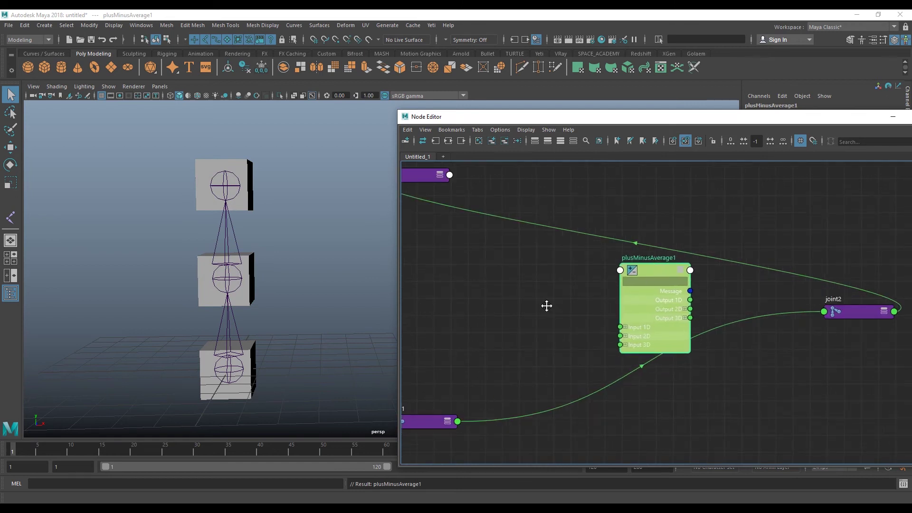
middle_drag(545, 305, 637, 309)
Expand the joint3 and joint1 nodes to show their attributes
click(531, 179)
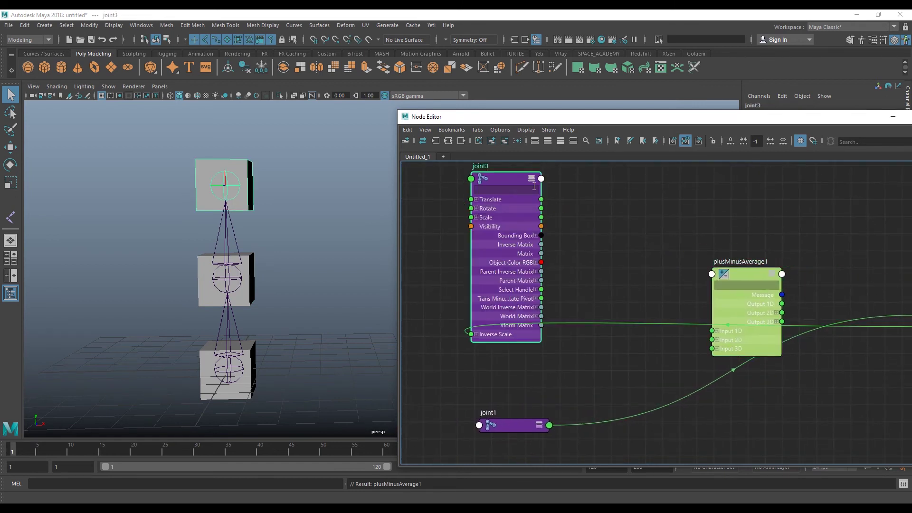
click(540, 425)
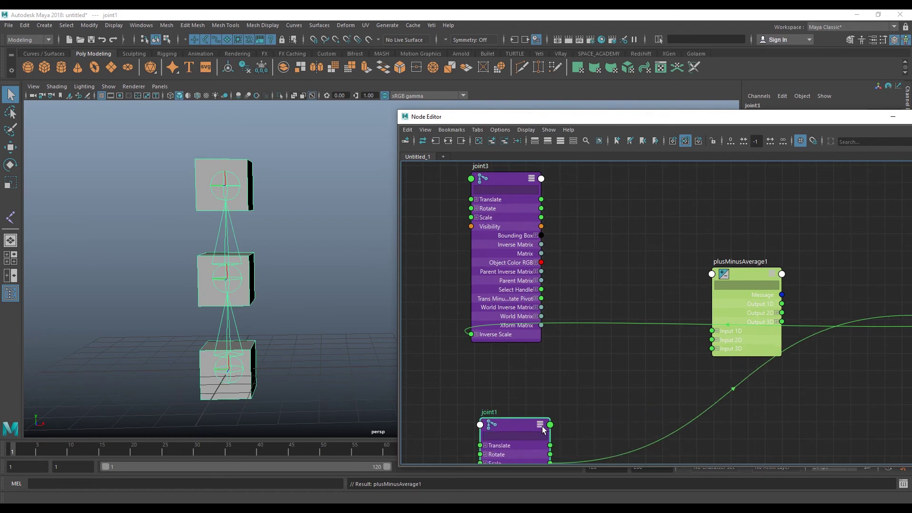
scroll(567, 394, down, 2)
scroll(557, 317, down, 1)
middle_drag(557, 318, 559, 321)
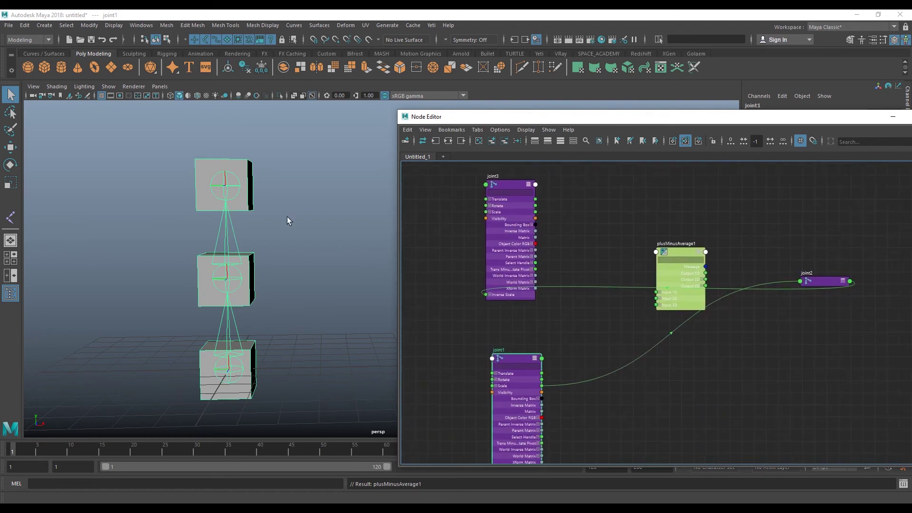
Position the joint3 node higher and the joint1 node lower in the graph
click(225, 189)
mouse_move(503, 216)
mouse_down()
mouse_move(485, 240)
mouse_move(509, 201)
mouse_up()
click(514, 363)
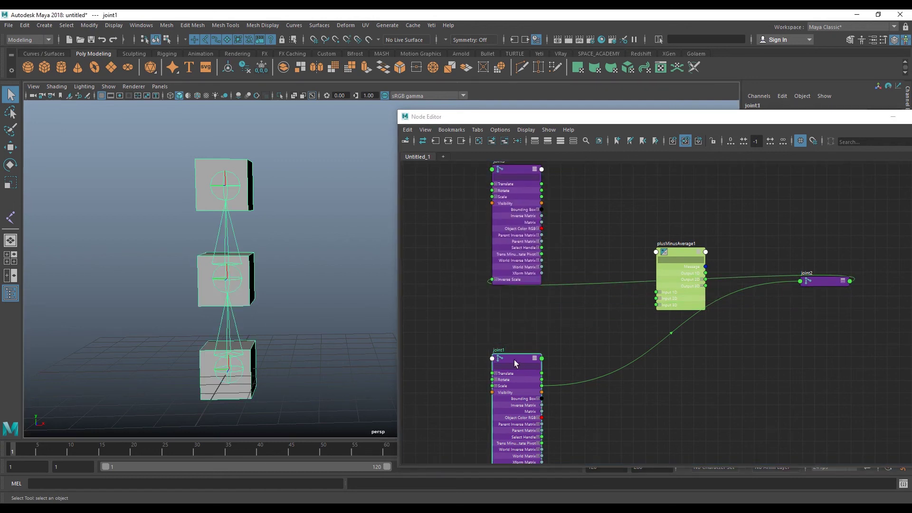
drag(514, 364, 529, 406)
middle_drag(573, 322, 574, 335)
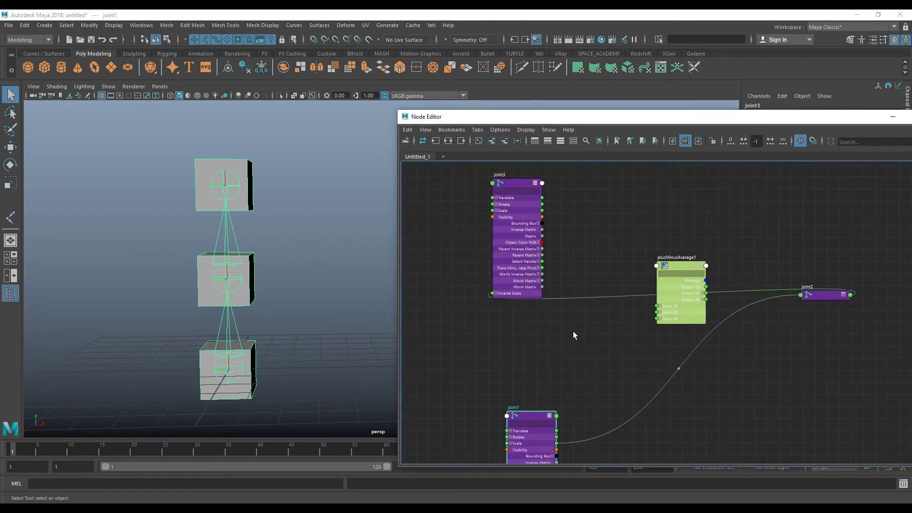
drag(536, 292, 537, 274)
click(535, 417)
drag(535, 418, 529, 410)
middle_drag(578, 373, 555, 372)
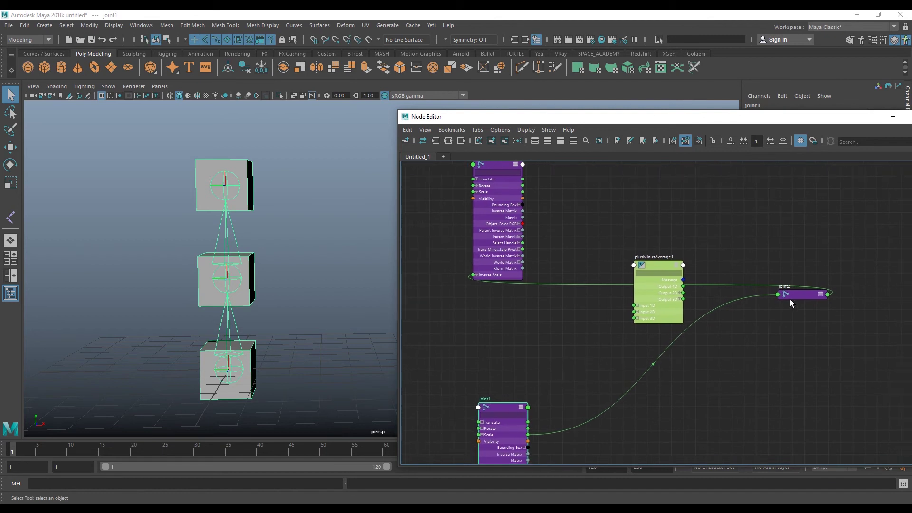
Expand joint2 and arrange the three joint nodes around plusMinusAverage1
click(820, 295)
mouse_move(803, 296)
mouse_down()
mouse_move(840, 227)
mouse_move(835, 246)
mouse_up()
drag(657, 266, 646, 268)
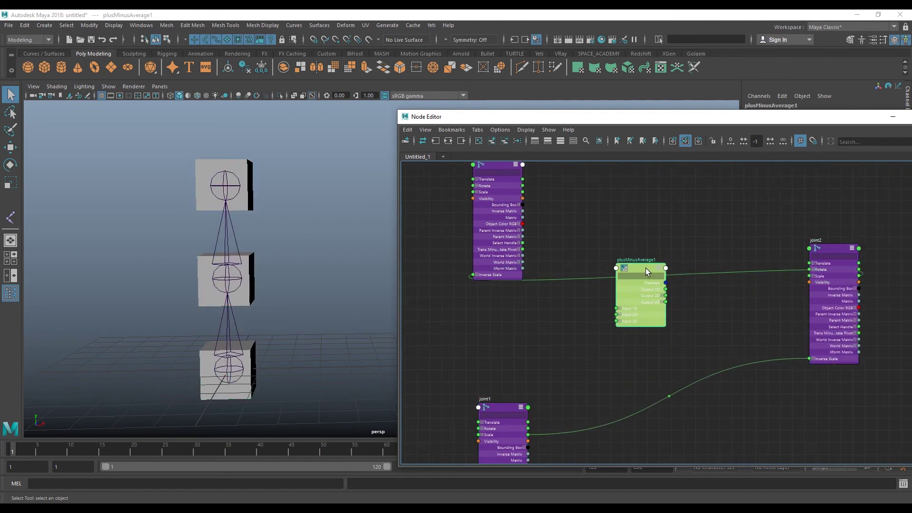
middle_drag(581, 256, 597, 265)
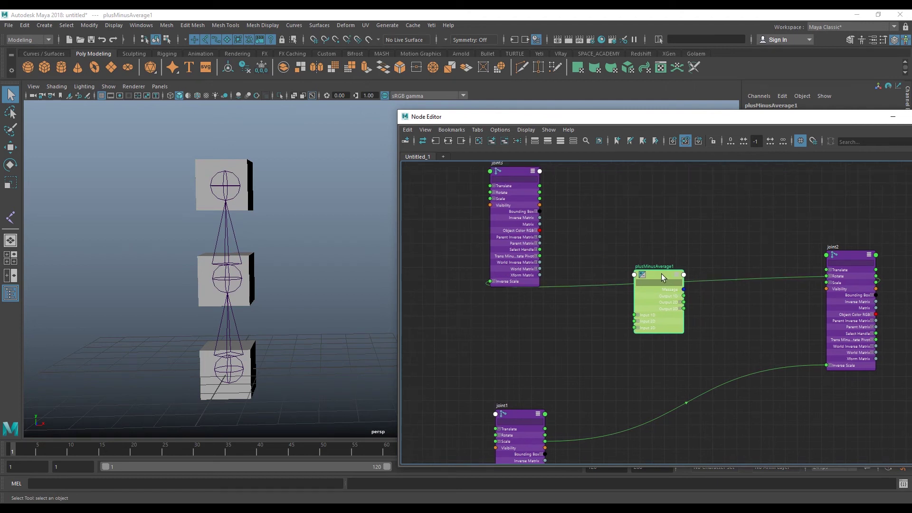
scroll(664, 277, up, 3)
middle_drag(563, 300, 621, 353)
drag(508, 271, 505, 336)
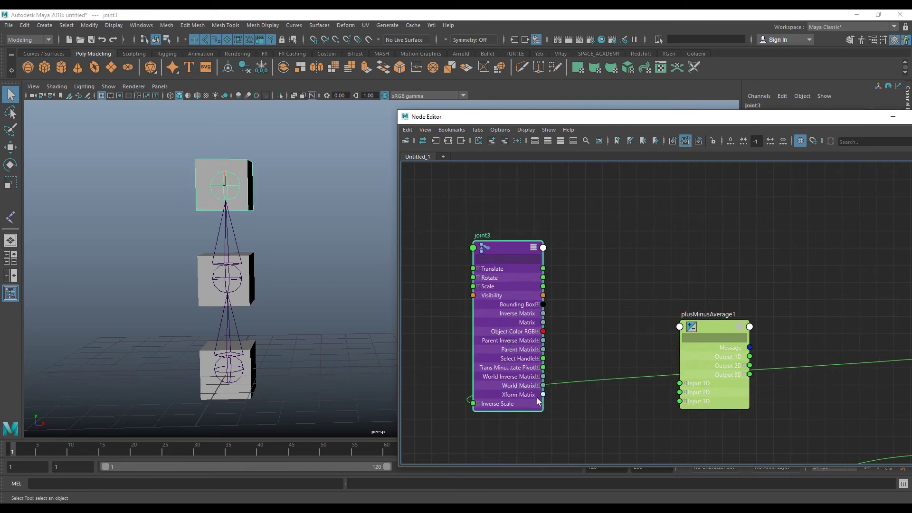
middle_drag(560, 456, 586, 348)
drag(548, 420, 548, 363)
scroll(582, 344, down, 2)
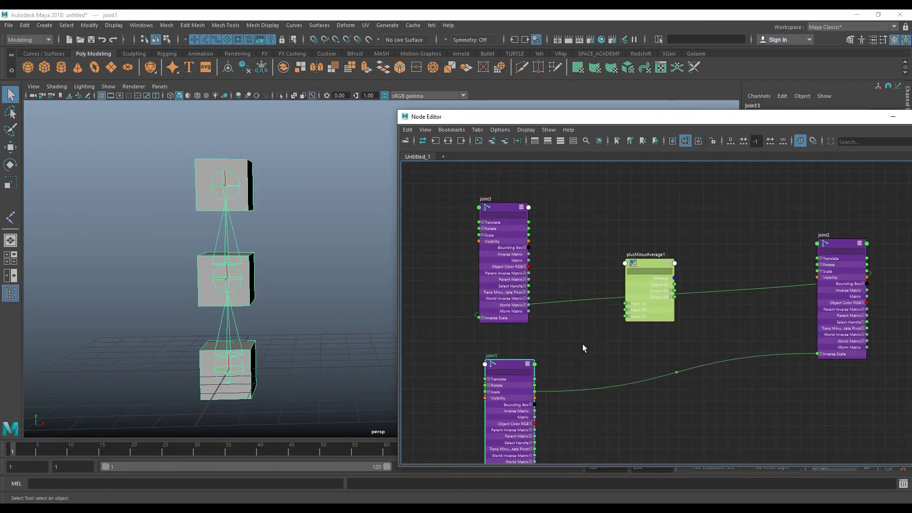
drag(666, 319, 682, 356)
Test-rotate joint3 in the viewport and undo it
click(228, 189)
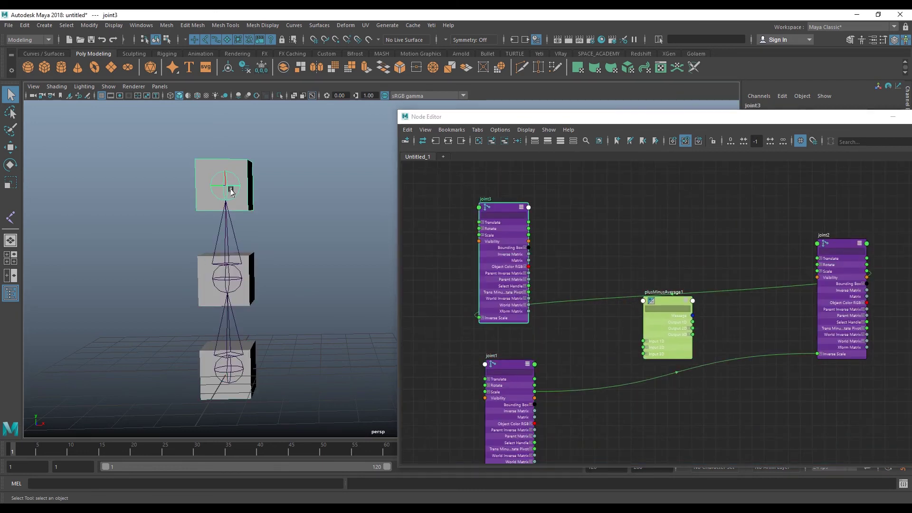
key(e)
mouse_move(277, 191)
mouse_down()
mouse_move(263, 188)
mouse_move(230, 218)
mouse_up()
key(ctrl+z)
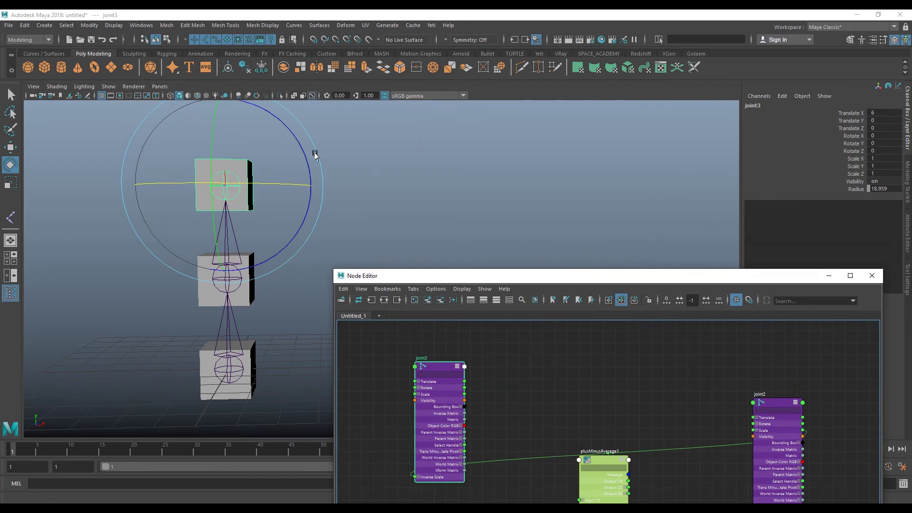
Undo a test rotation of joint3 and expand the Rotate attributes of joint3 and joint1
mouse_move(299, 186)
mouse_down()
mouse_move(223, 179)
mouse_move(204, 187)
mouse_move(312, 190)
mouse_move(224, 195)
mouse_up()
key(ctrl+z)
middle_drag(439, 400, 451, 354)
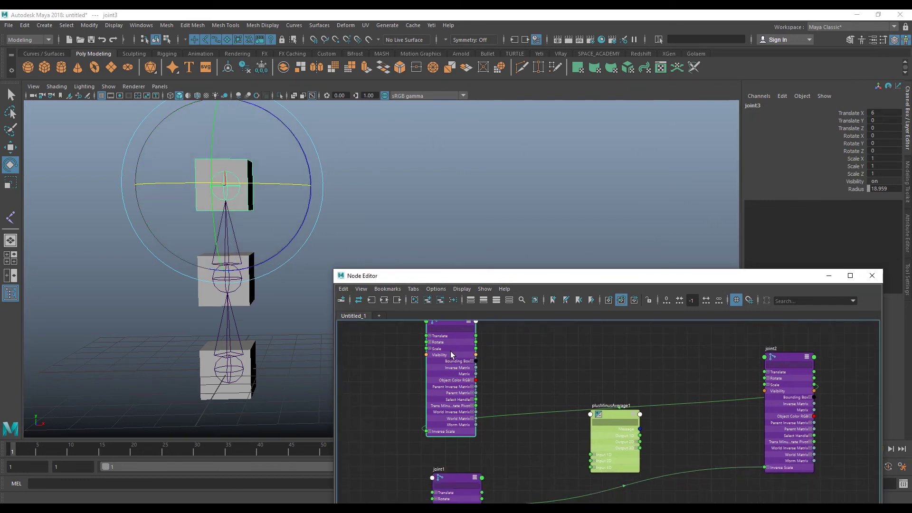
click(429, 342)
middle_drag(505, 384, 493, 368)
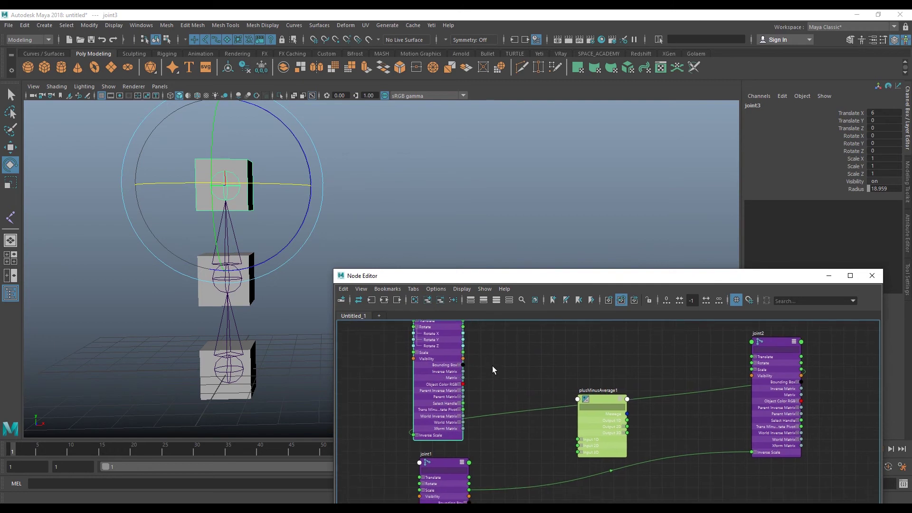
click(423, 484)
middle_drag(505, 468, 479, 468)
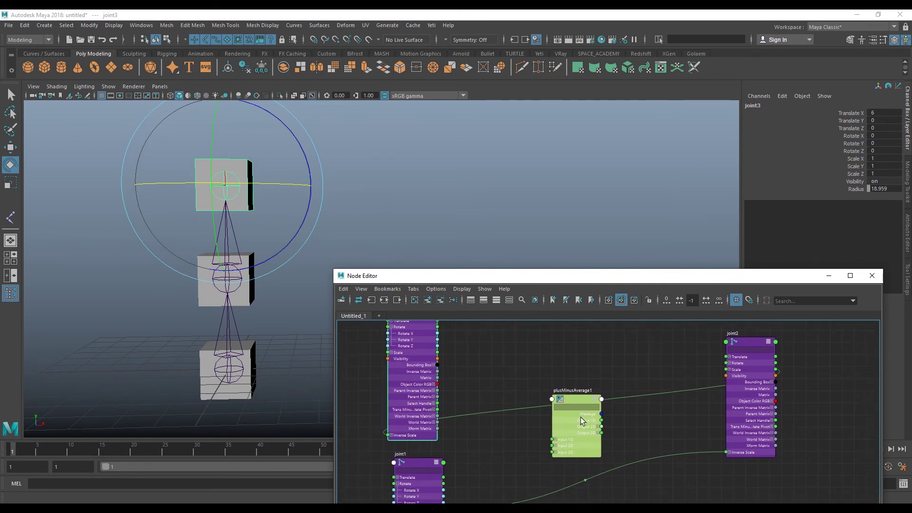
Expand plusMinusAverage1's Input 1D and place the node near joint3
mouse_move(578, 403)
mouse_down()
mouse_move(589, 404)
mouse_move(564, 355)
mouse_up()
scroll(573, 400, up, 3)
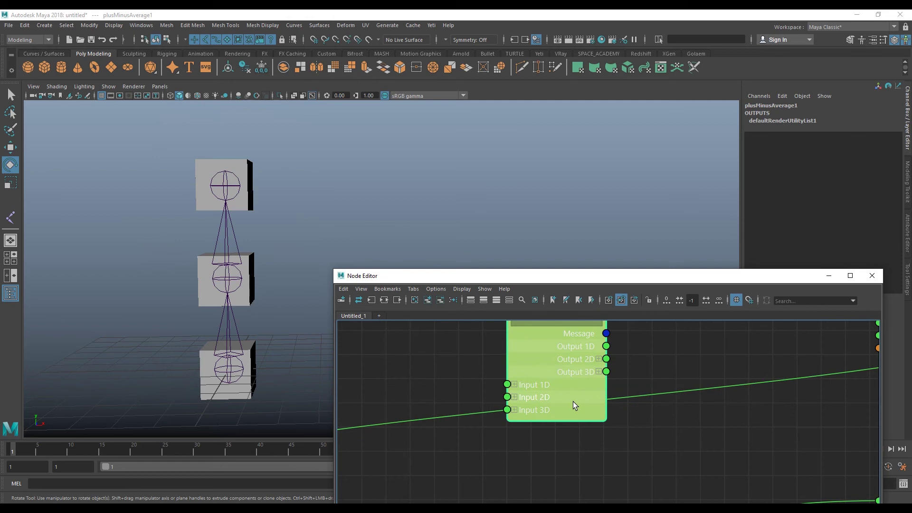
mouse_move(565, 408)
mouse_down()
mouse_move(524, 427)
mouse_move(560, 441)
mouse_up()
click(521, 415)
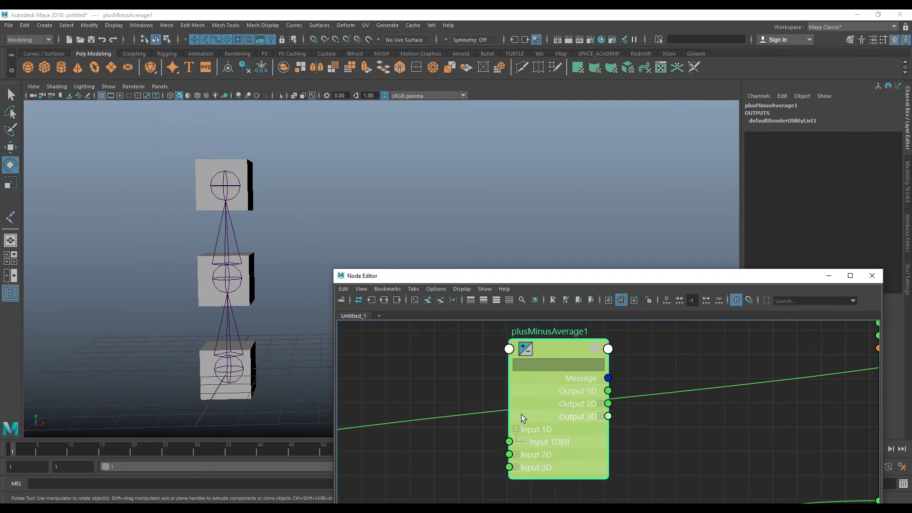
scroll(549, 410, down, 2)
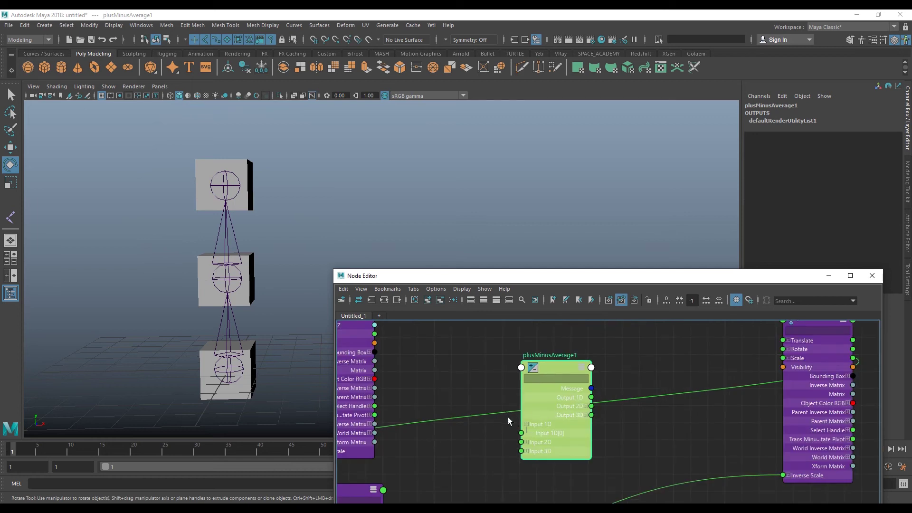
alt+middle_drag(487, 403, 538, 407)
drag(593, 420, 573, 416)
alt+middle_drag(460, 401, 475, 407)
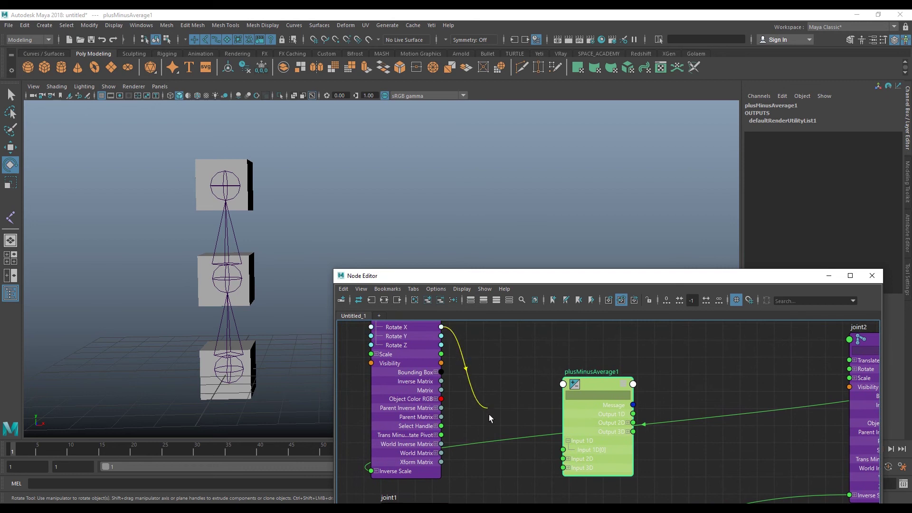
Wire joint3 Rotate X into plusMinusAverage1 Input 1D[0], producing unitConversion1
drag(489, 414, 578, 447)
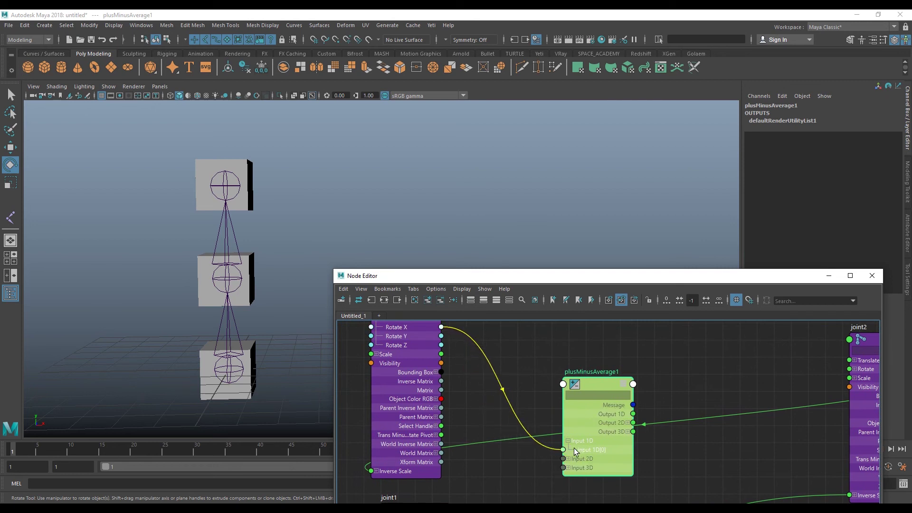
drag(577, 448, 577, 448)
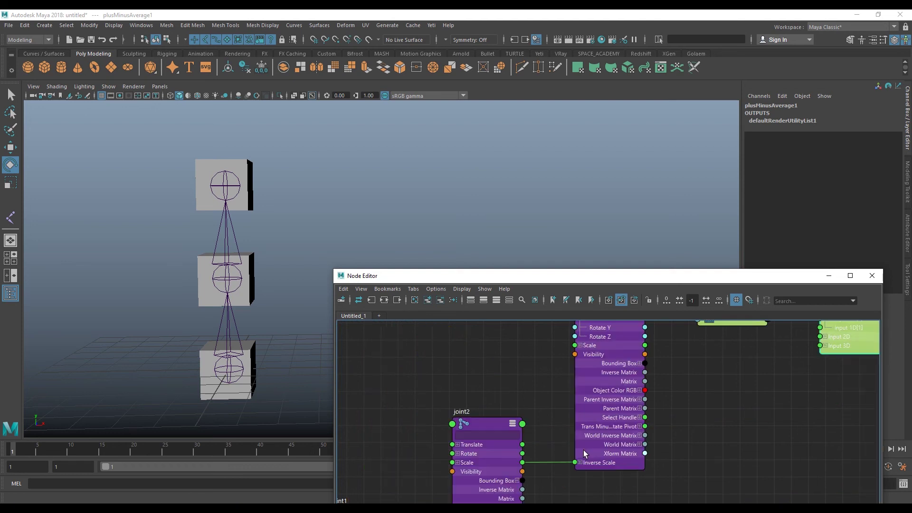
scroll(633, 439, down, 3)
scroll(617, 426, up, 2)
scroll(614, 420, up, 1)
click(605, 399)
Rearrange the joint3, plusMinusAverage1, joint2 and joint1 nodes in the graph
mouse_move(520, 466)
mouse_down()
mouse_move(514, 426)
mouse_move(524, 428)
mouse_up()
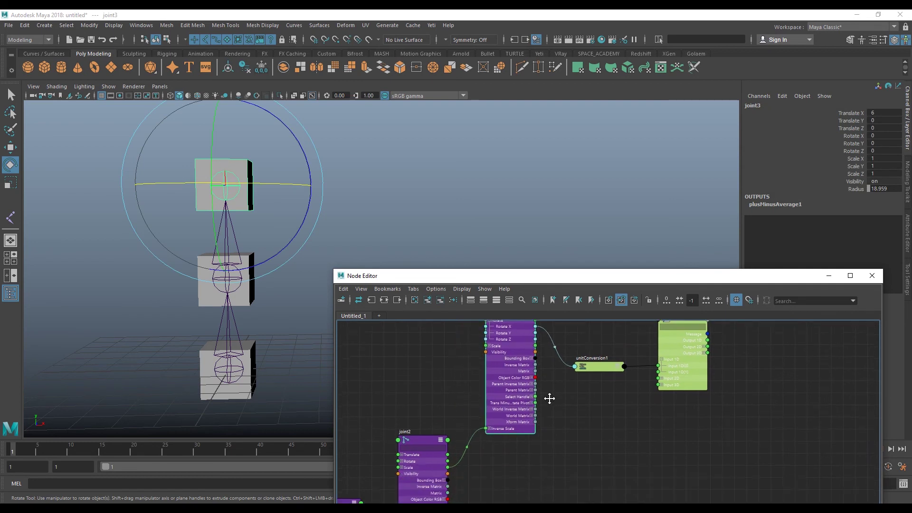
middle_drag(549, 460, 549, 401)
mouse_move(690, 356)
mouse_down()
mouse_move(682, 427)
mouse_move(701, 454)
mouse_up()
middle_drag(520, 463, 534, 429)
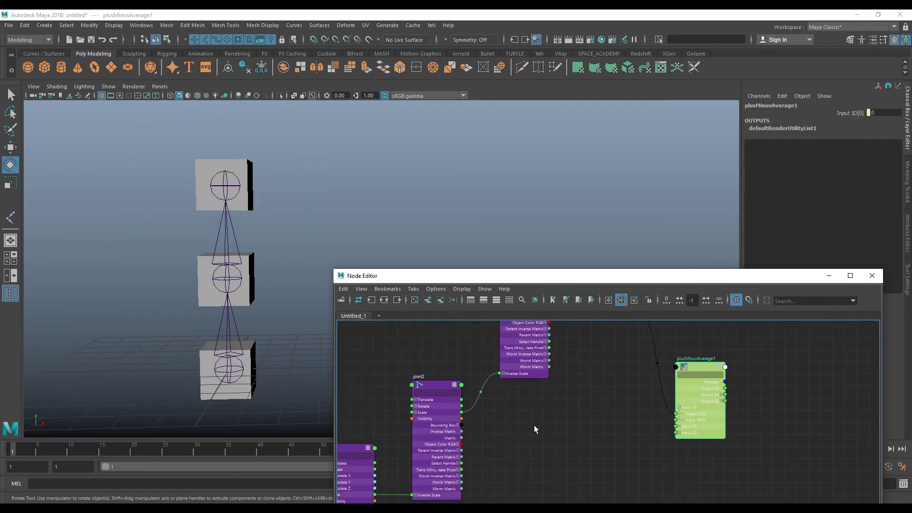
drag(436, 384, 484, 421)
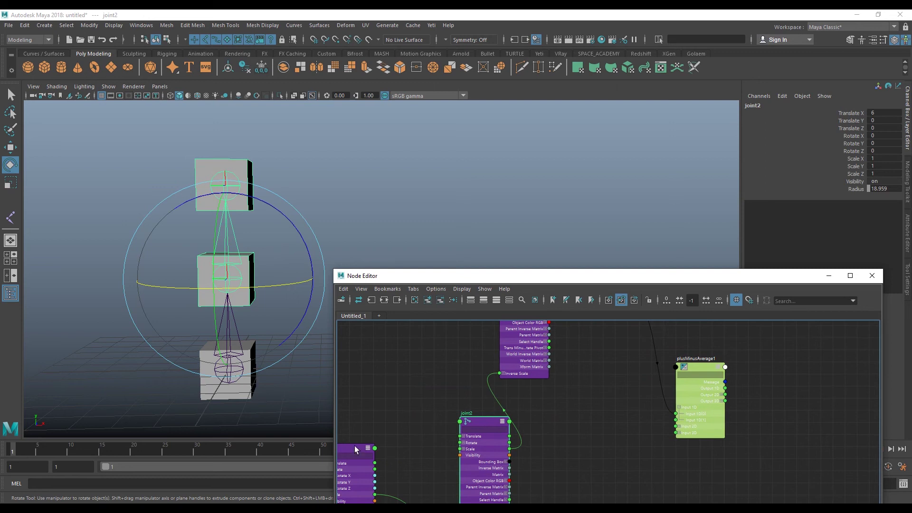
drag(354, 449, 328, 451)
scroll(592, 484, down, 2)
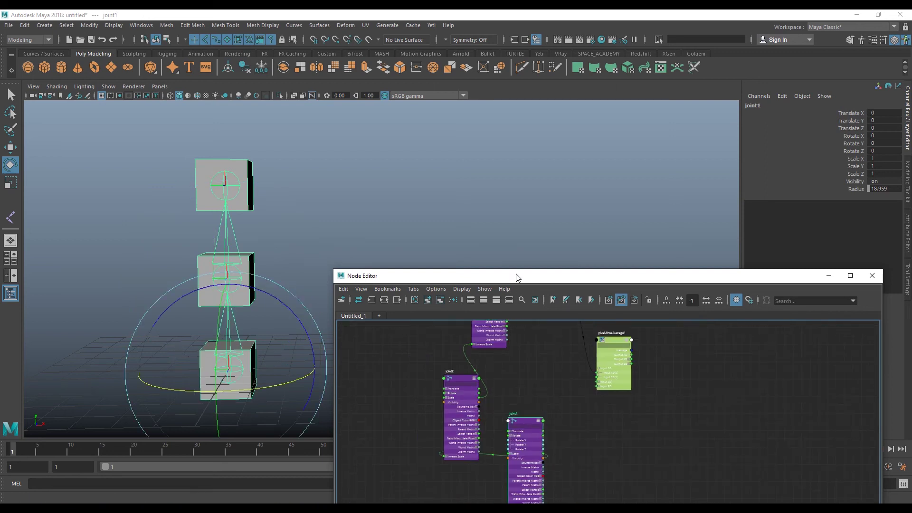
Maximize the Node Editor, frame all nodes, and move joint2 far right and joint1 near the average node
double_click(516, 274)
key(a)
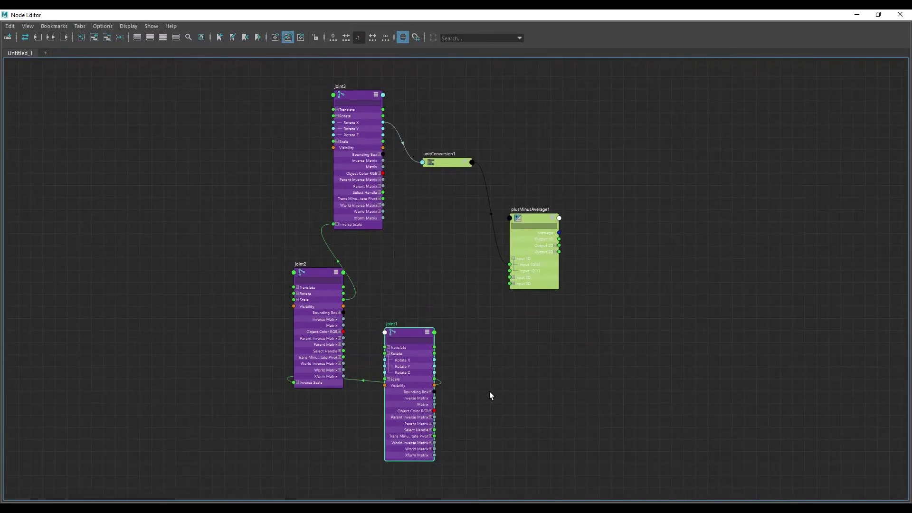
click(475, 302)
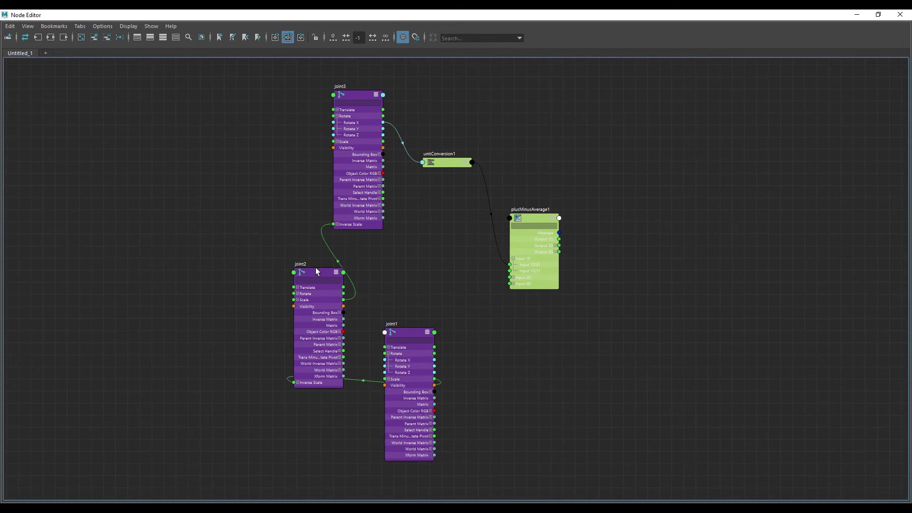
drag(317, 271, 716, 241)
drag(420, 340, 385, 325)
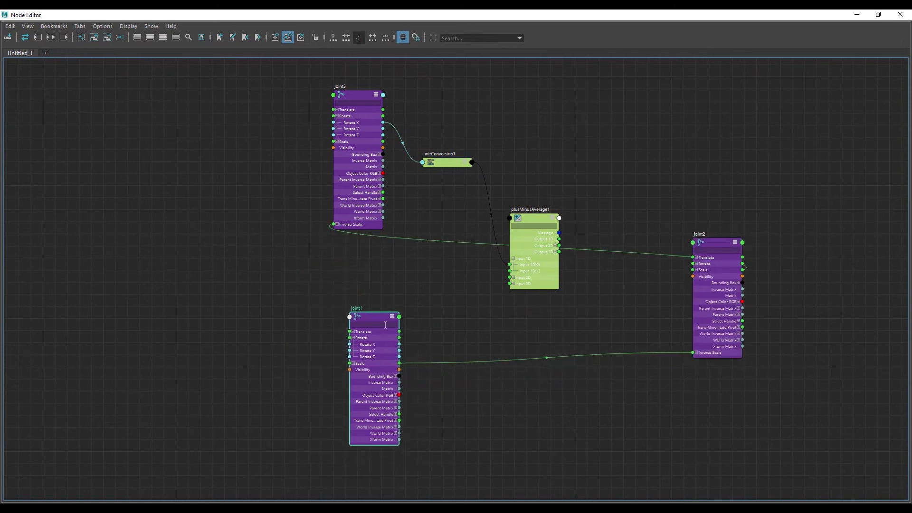
scroll(430, 327, up, 3)
middle_drag(441, 329, 426, 338)
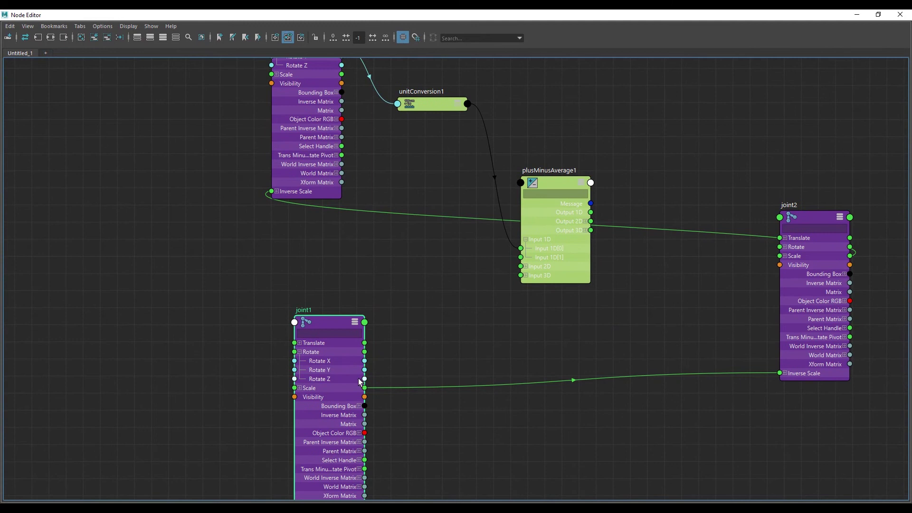
Connect joint1 Rotate X to plusMinusAverage1 Input 1D[1] and rearrange the joint nodes
drag(406, 376, 531, 254)
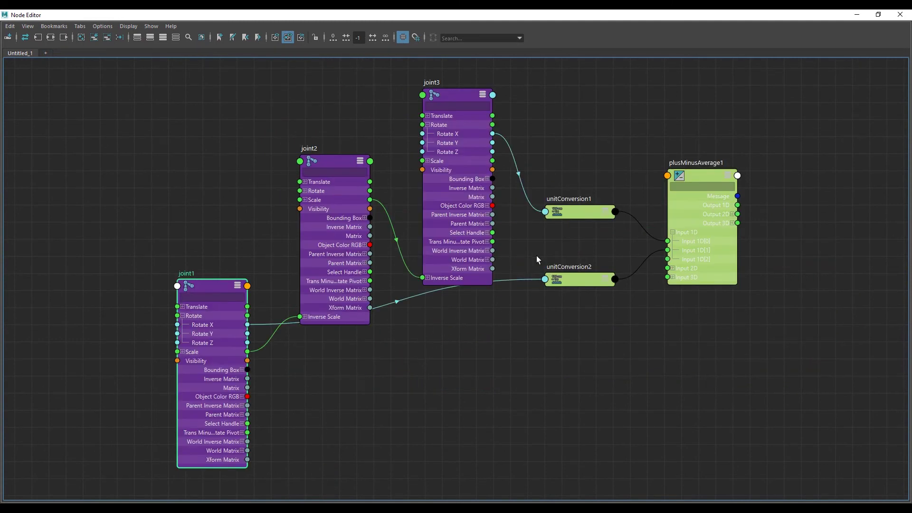
middle_drag(557, 335, 471, 359)
drag(256, 214, 367, 443)
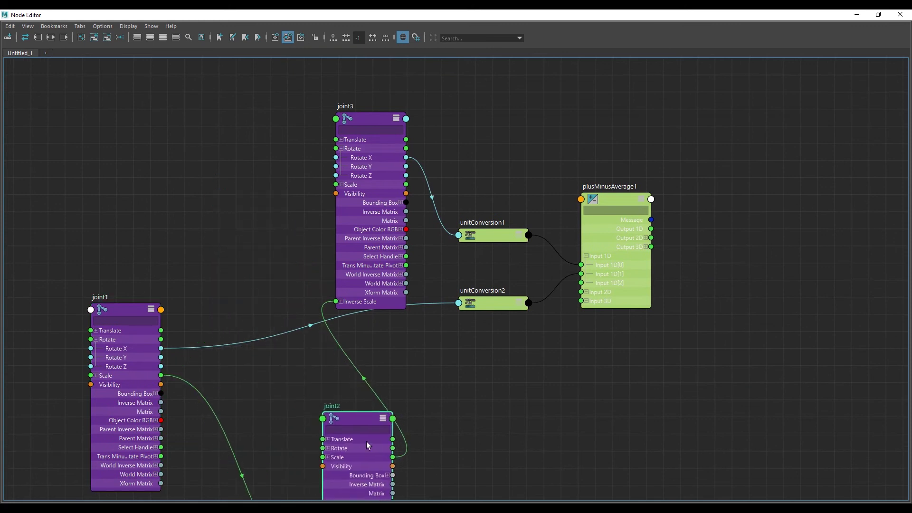
drag(369, 301, 357, 258)
drag(354, 223, 351, 211)
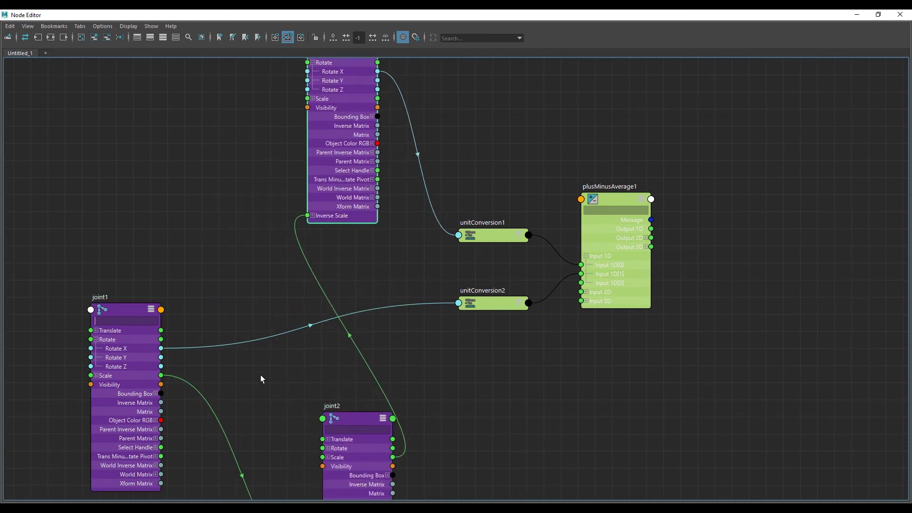
drag(354, 424, 812, 215)
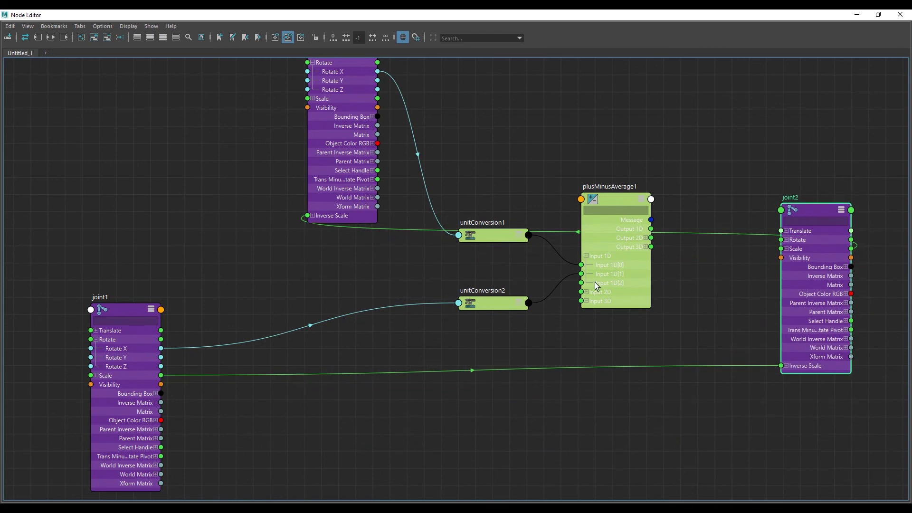
drag(126, 317, 306, 386)
middle_drag(508, 352, 390, 367)
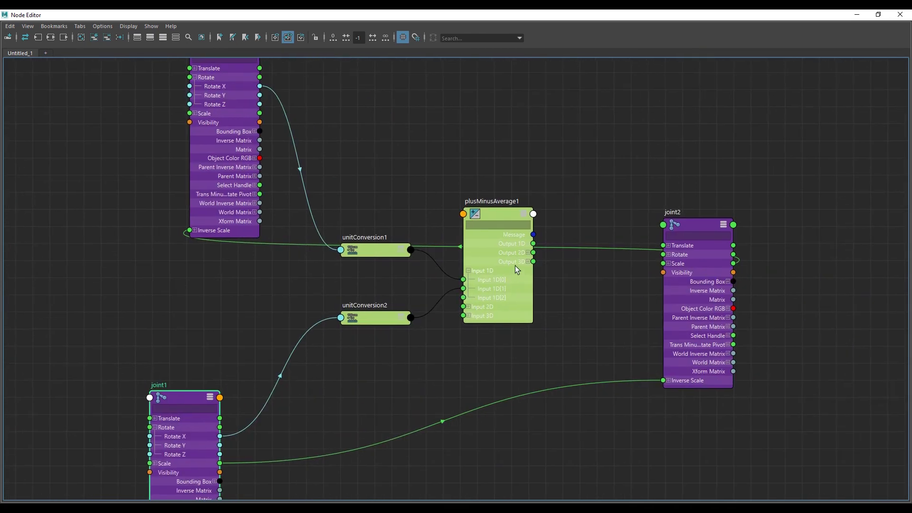
Restore the Node Editor to a smaller window and test-rotate joint1
double_click(539, 17)
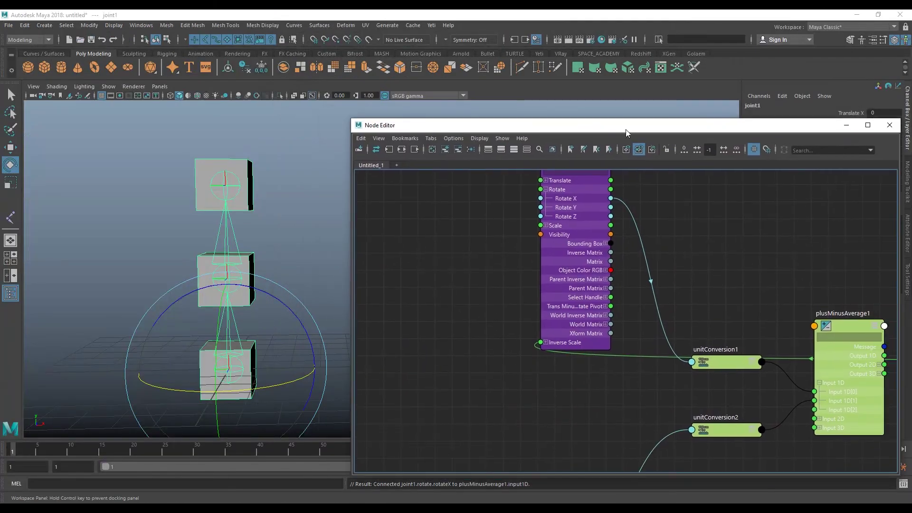
mouse_move(233, 321)
mouse_down()
mouse_move(193, 311)
mouse_move(249, 310)
mouse_up()
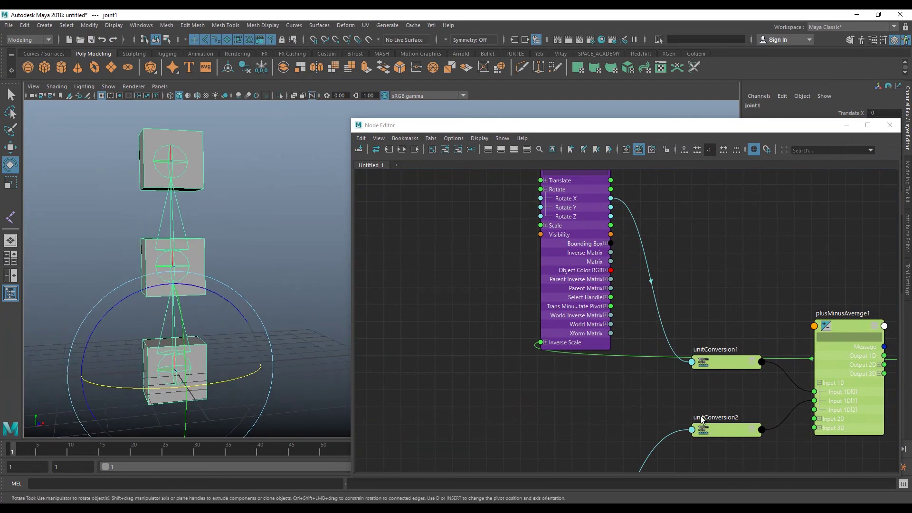
scroll(701, 419, down, 2)
scroll(590, 376, down, 2)
middle_drag(725, 349, 668, 346)
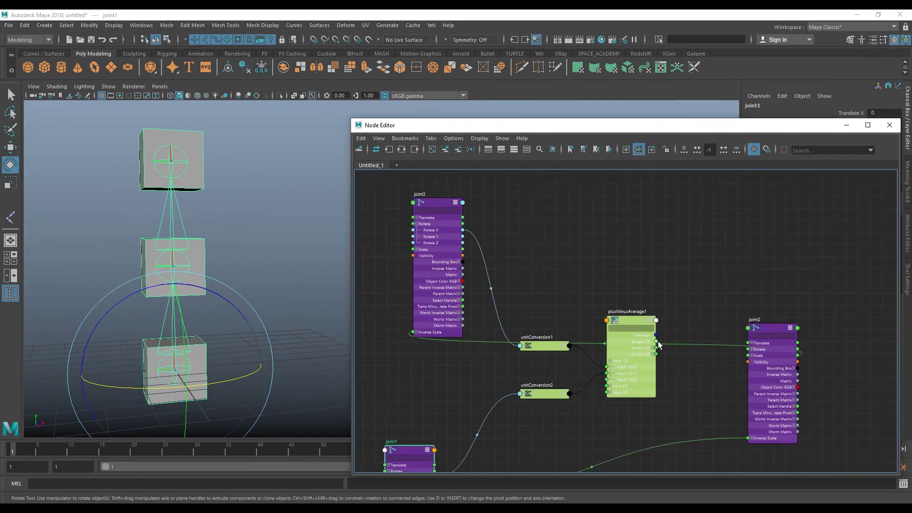
drag(693, 397, 702, 385)
Connect plusMinusAverage1 Output 1D to joint2 Rotate X, creating unitConversion3
drag(751, 352, 752, 352)
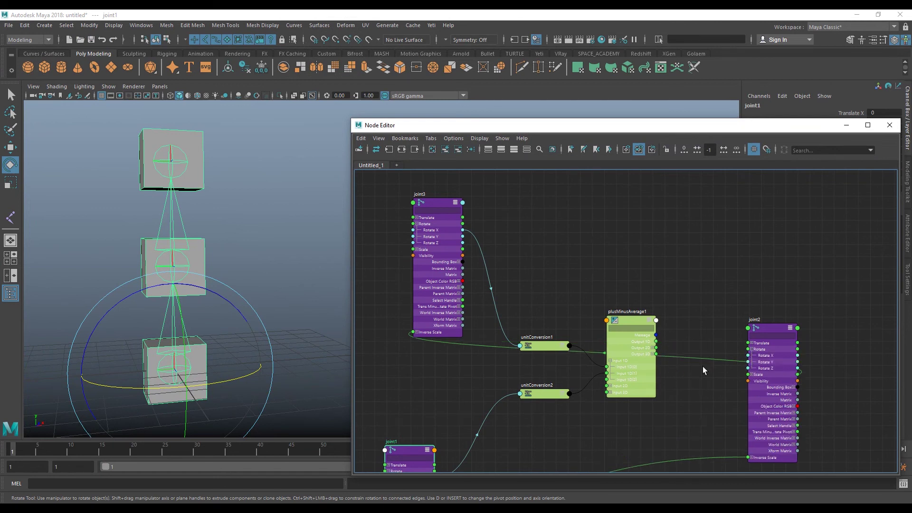
drag(656, 341, 759, 356)
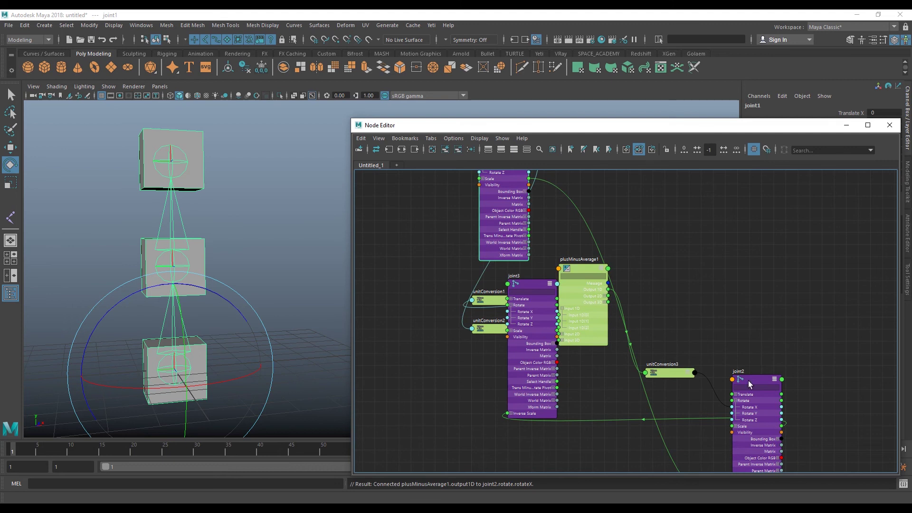
drag(749, 383, 803, 206)
middle_drag(618, 308, 644, 322)
Rearrange the joints, plusMinusAverage1 and the three unitConversion nodes into a neater layout
drag(546, 332, 500, 436)
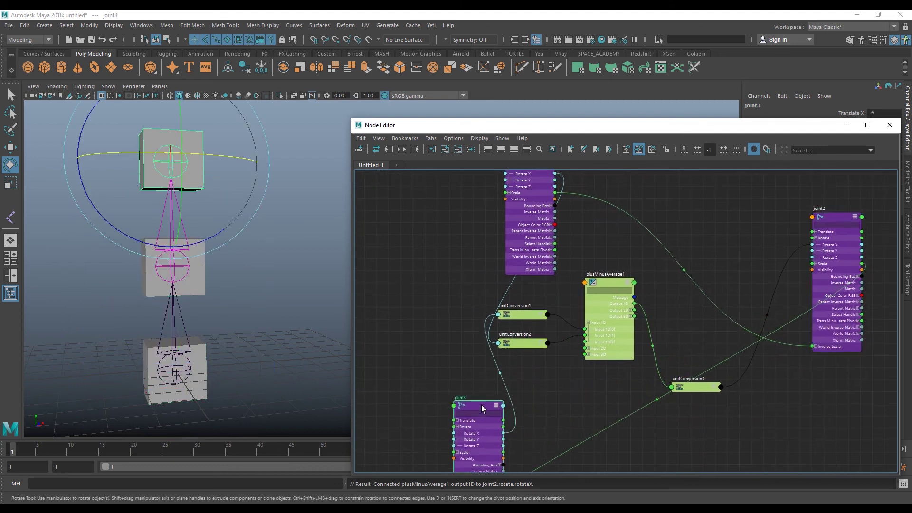
drag(607, 285, 722, 264)
mouse_move(526, 317)
mouse_down()
mouse_move(635, 362)
mouse_move(611, 403)
mouse_up()
drag(526, 344, 629, 228)
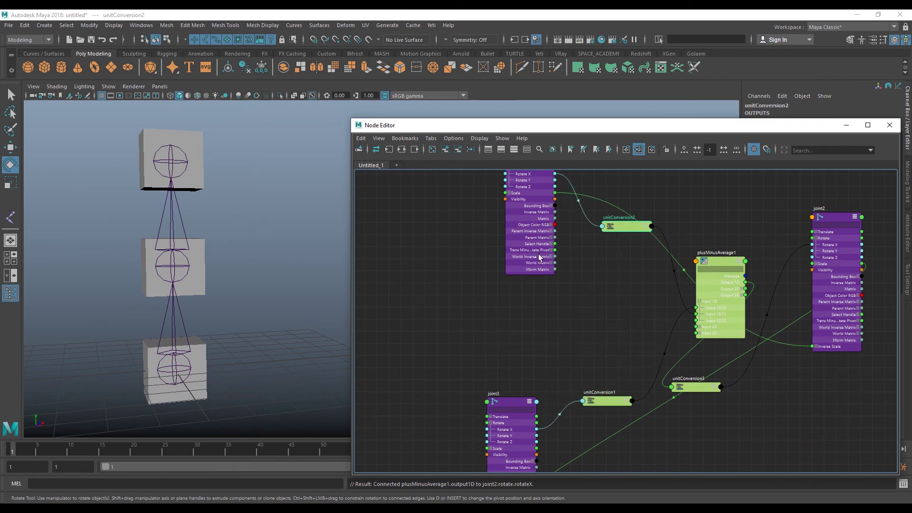
drag(539, 257, 477, 288)
drag(694, 386, 779, 312)
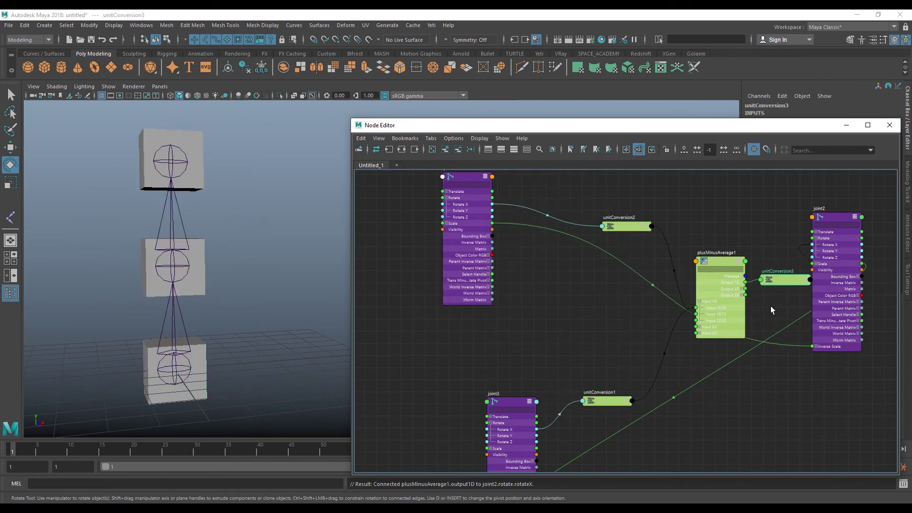
middle_drag(770, 306, 680, 312)
drag(754, 229, 837, 254)
drag(684, 281, 720, 300)
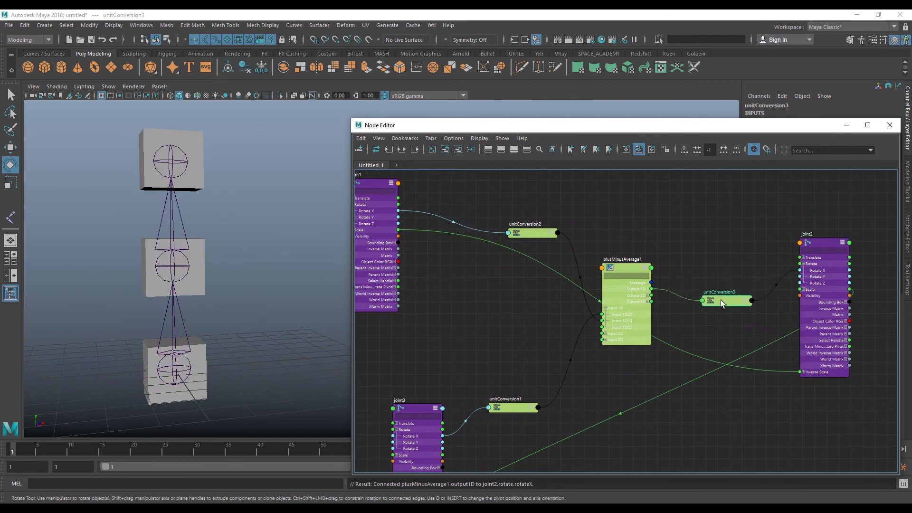
Frame all nodes, nudge joint1, joint3, plusMinusAverage1 and joint2, and lower the Node Editor window
key(a)
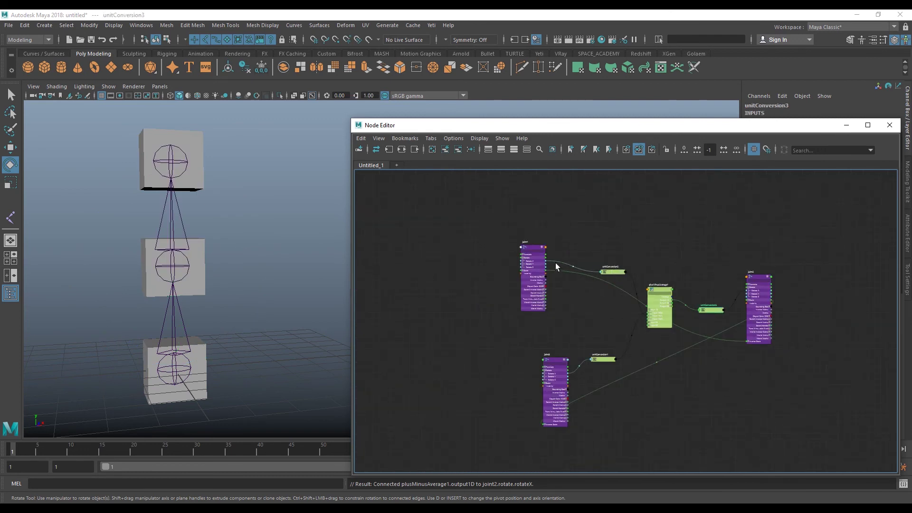
drag(535, 254, 542, 227)
mouse_move(479, 208)
mouse_down()
mouse_move(544, 279)
mouse_move(546, 246)
mouse_up()
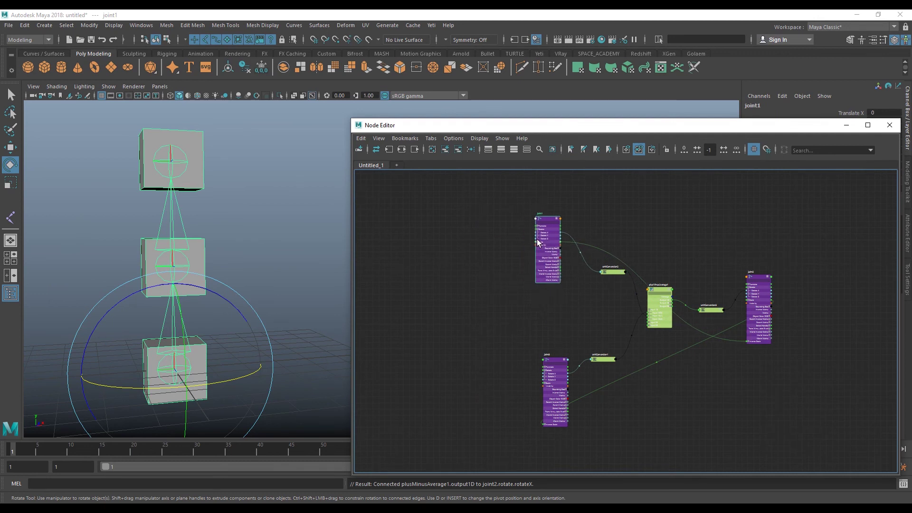
drag(555, 365, 544, 367)
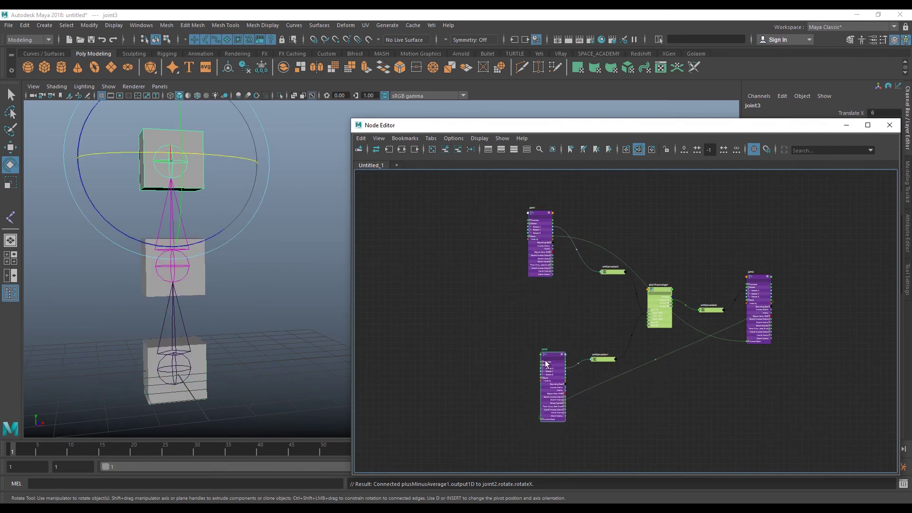
alt+middle_drag(654, 292, 622, 299)
drag(633, 300, 634, 318)
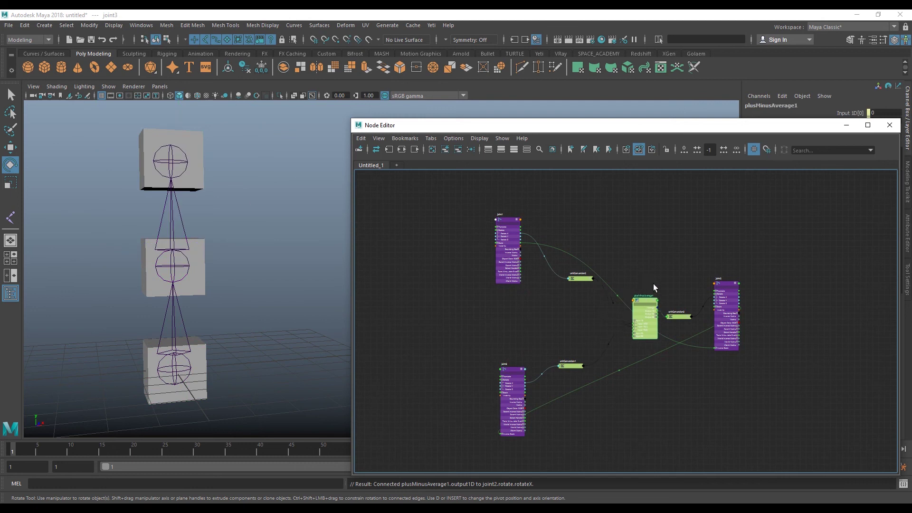
drag(725, 286, 736, 299)
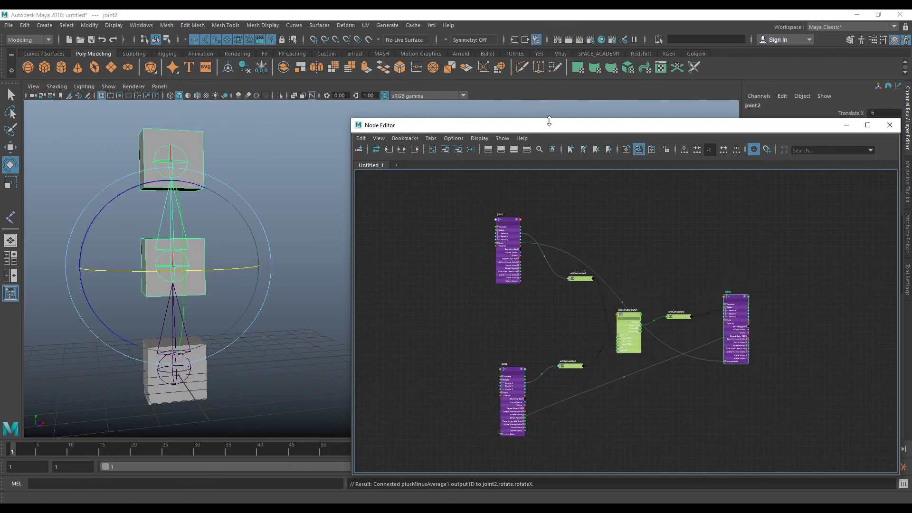
drag(828, 127, 765, 289)
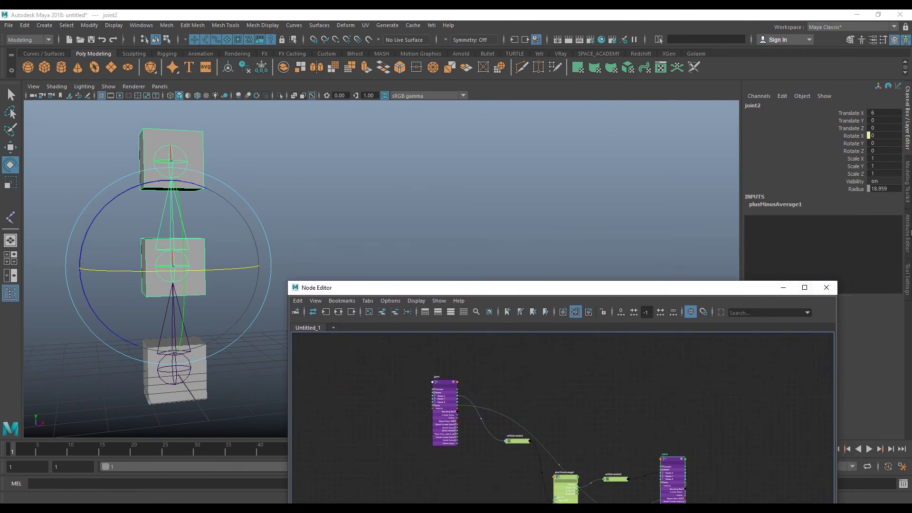
Inspect plusMinusAverage1's Input 1D entries in the Attribute Editor
click(907, 233)
mouse_move(646, 294)
mouse_down()
mouse_move(634, 230)
mouse_move(643, 349)
mouse_up()
click(555, 415)
scroll(853, 224, up, 1)
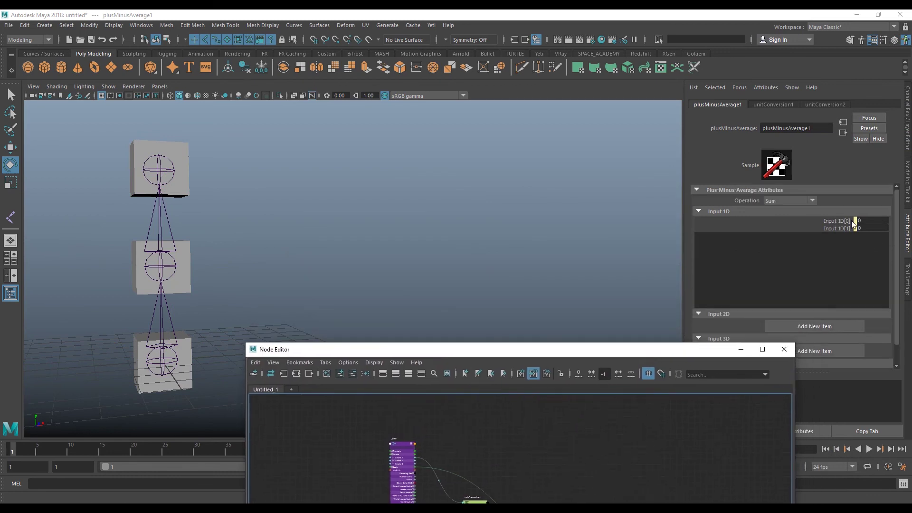
click(825, 221)
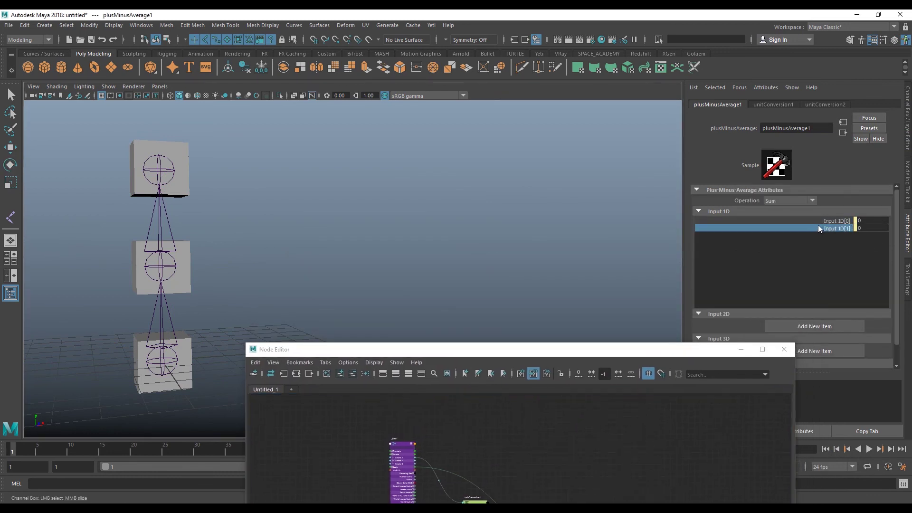
Test-rotate joint3 to see joint2 follow, then undo its rotation to 0
alt+middle_drag(459, 264, 547, 256)
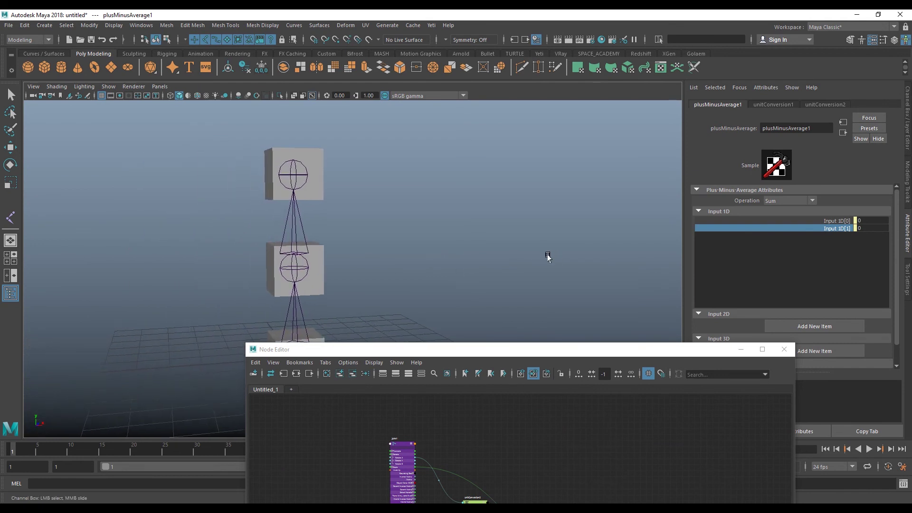
scroll(501, 239, up, 2)
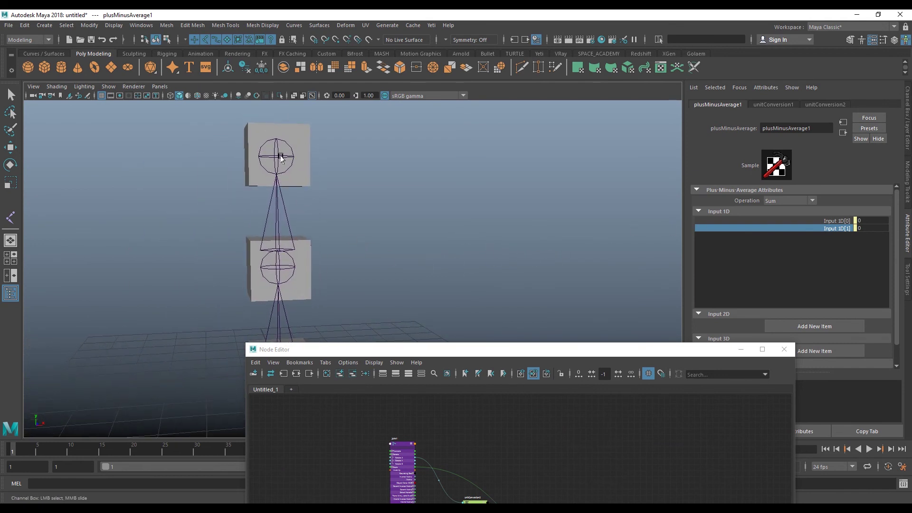
click(279, 190)
key(e)
mouse_move(348, 187)
alt+mouse_down()
mouse_move(335, 184)
mouse_move(341, 197)
mouse_move(376, 193)
mouse_move(360, 195)
mouse_move(374, 193)
mouse_move(356, 222)
mouse_move(371, 260)
mouse_move(347, 247)
mouse_move(321, 254)
mouse_move(363, 250)
mouse_move(346, 261)
mouse_move(368, 258)
alt+mouse_up()
key(ctrl+z)
key(ctrl+z)
mouse_move(427, 269)
alt+mouse_down()
mouse_move(419, 277)
mouse_move(428, 274)
alt+mouse_up()
Change plusMinusAverage1's Operation from Sum to Average
alt+middle_drag(533, 462, 573, 426)
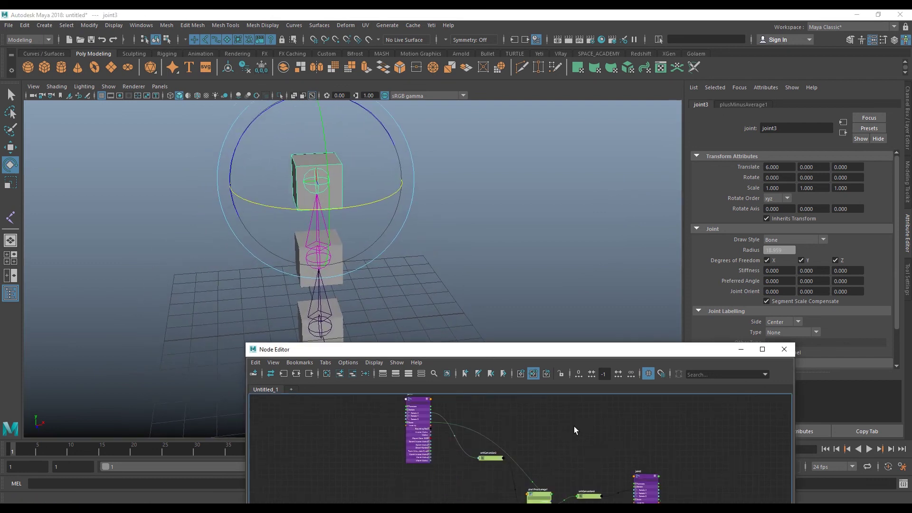
alt+middle_drag(578, 462, 573, 443)
click(540, 476)
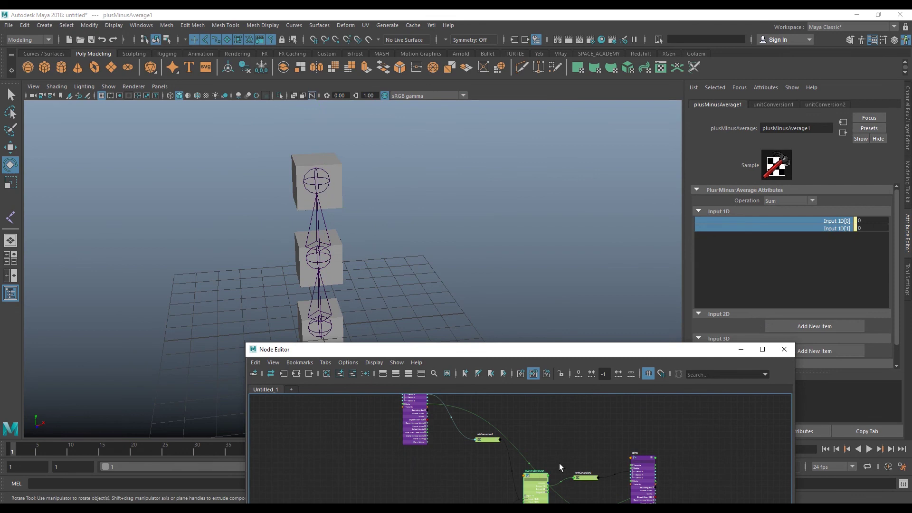
click(794, 201)
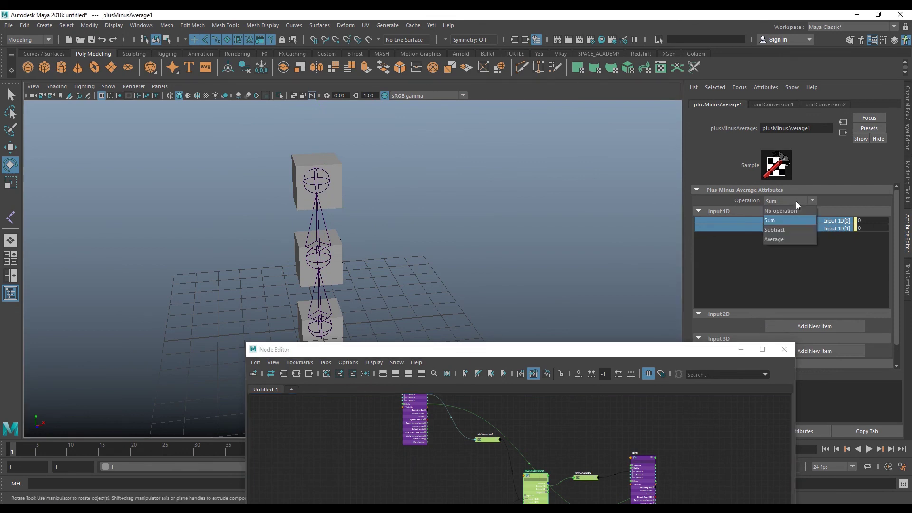
click(785, 239)
Toggle X-Ray so the cubes draw solid, then reselect joint3
alt+middle_drag(335, 230, 326, 218)
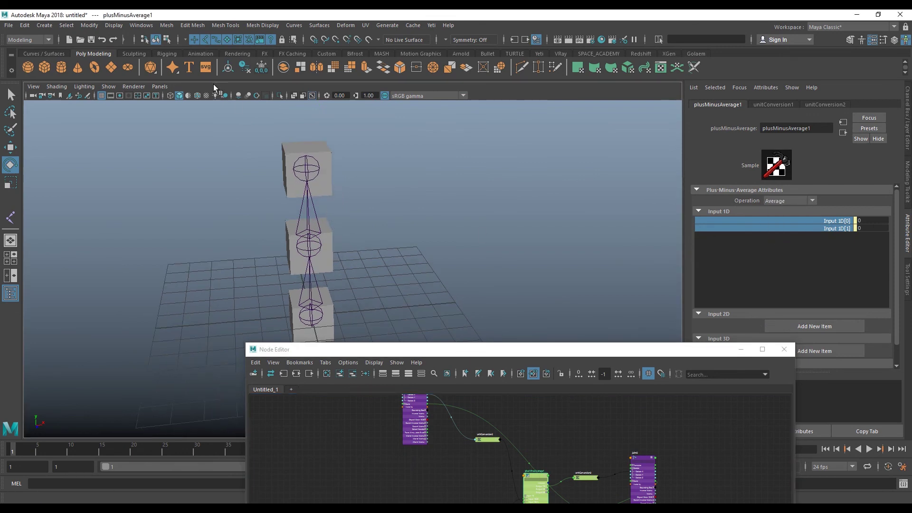
click(198, 96)
mouse_move(342, 168)
alt+mouse_down()
mouse_move(358, 206)
mouse_move(304, 170)
alt+mouse_up()
click(311, 190)
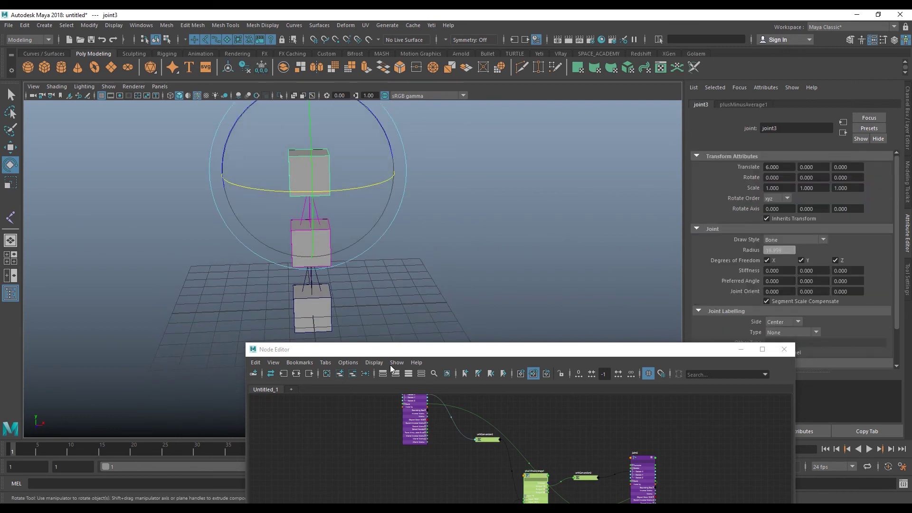
click(414, 413)
alt+drag(346, 266, 354, 237)
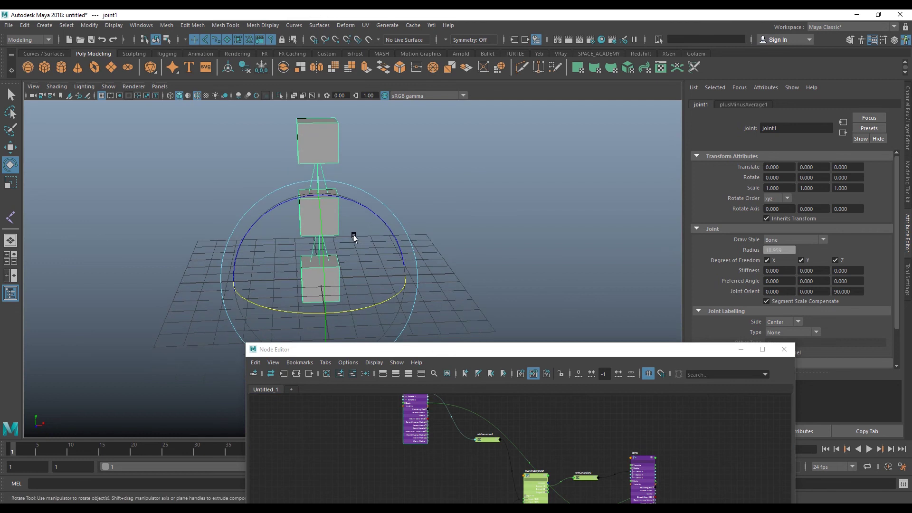
mouse_move(387, 300)
mouse_down()
mouse_move(253, 305)
mouse_move(377, 301)
mouse_move(409, 254)
mouse_move(389, 234)
mouse_move(415, 223)
mouse_move(400, 179)
mouse_move(387, 175)
mouse_move(415, 212)
mouse_up()
click(352, 256)
alt+drag(368, 265, 319, 234)
key(ctrl+z)
key(ctrl+z)
key(ctrl+z)
key(shift+z)
mouse_move(384, 258)
alt+mouse_down()
mouse_move(413, 246)
mouse_move(394, 183)
mouse_move(368, 183)
mouse_move(377, 216)
mouse_move(359, 226)
mouse_move(382, 223)
mouse_move(337, 242)
mouse_move(305, 241)
mouse_move(383, 215)
mouse_move(373, 162)
mouse_move(386, 148)
mouse_move(367, 126)
mouse_move(391, 231)
alt+mouse_up()
click(314, 156)
mouse_move(347, 249)
alt+mouse_down()
mouse_move(332, 248)
mouse_move(349, 257)
alt+mouse_up()
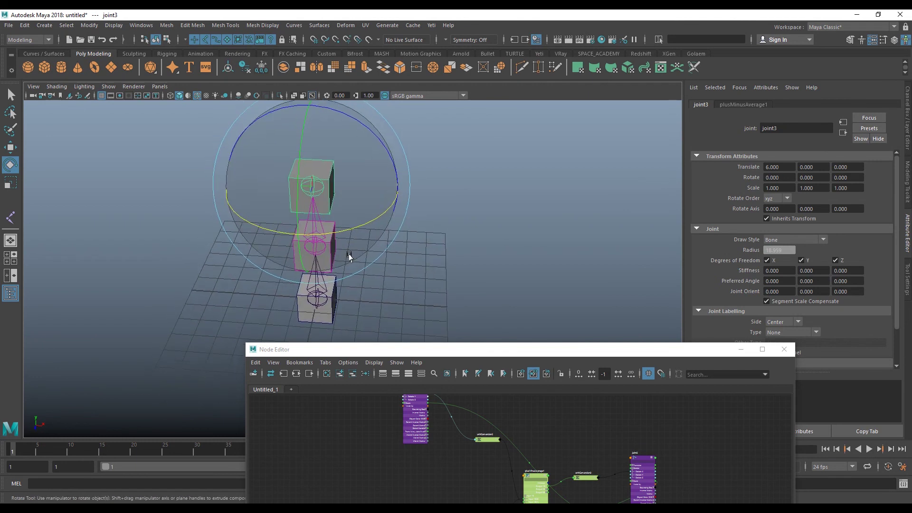
mouse_move(269, 222)
mouse_down()
mouse_move(230, 203)
mouse_move(253, 220)
mouse_move(311, 235)
mouse_move(345, 229)
mouse_move(277, 228)
mouse_move(218, 210)
mouse_move(317, 220)
mouse_move(247, 216)
mouse_move(361, 265)
mouse_move(428, 272)
mouse_move(351, 278)
mouse_move(393, 254)
mouse_move(377, 292)
mouse_up()
key(q)
click(403, 271)
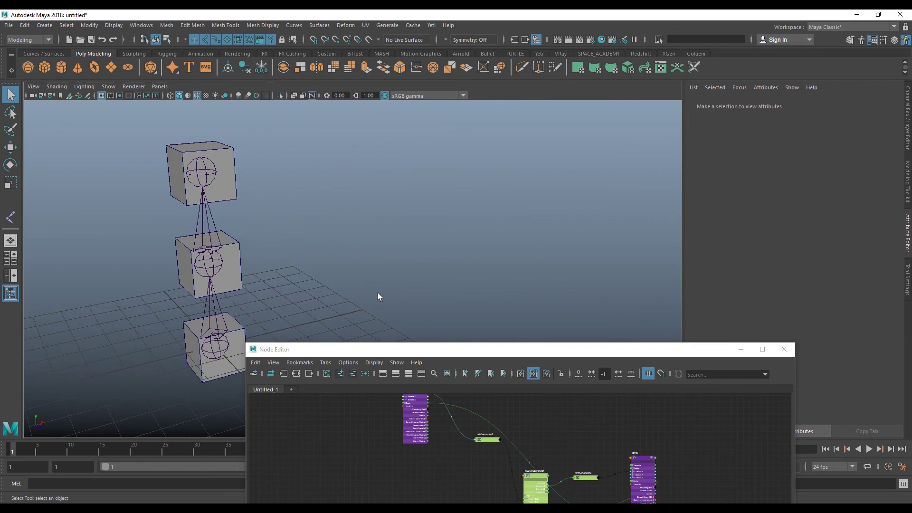
Rearrange the Node Editor and zoom in to select plusMinusAverage1
mouse_move(383, 349)
mouse_down()
mouse_move(448, 208)
mouse_move(459, 153)
mouse_up()
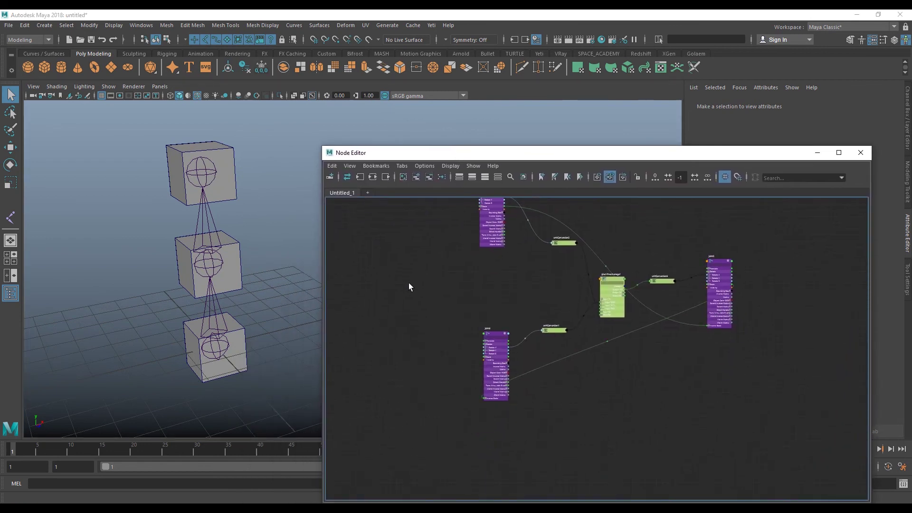
alt+middle_drag(408, 283, 418, 344)
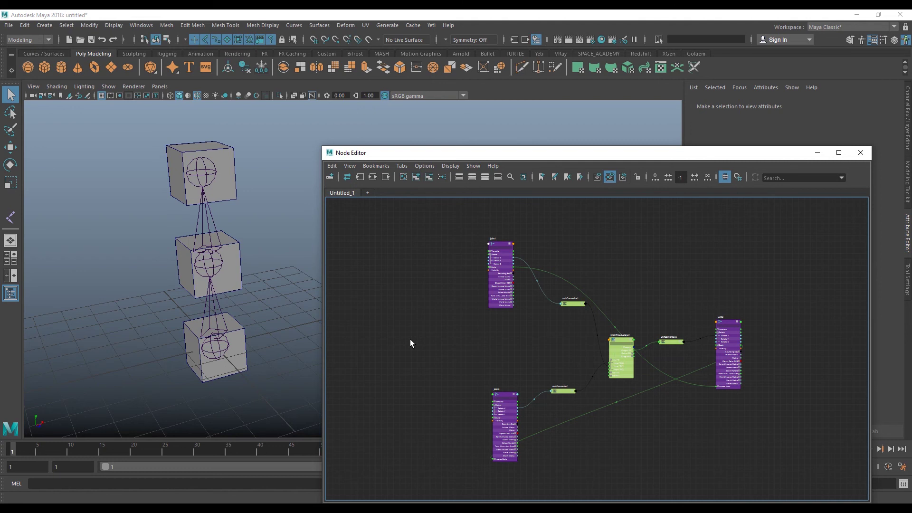
scroll(593, 401, up, 4)
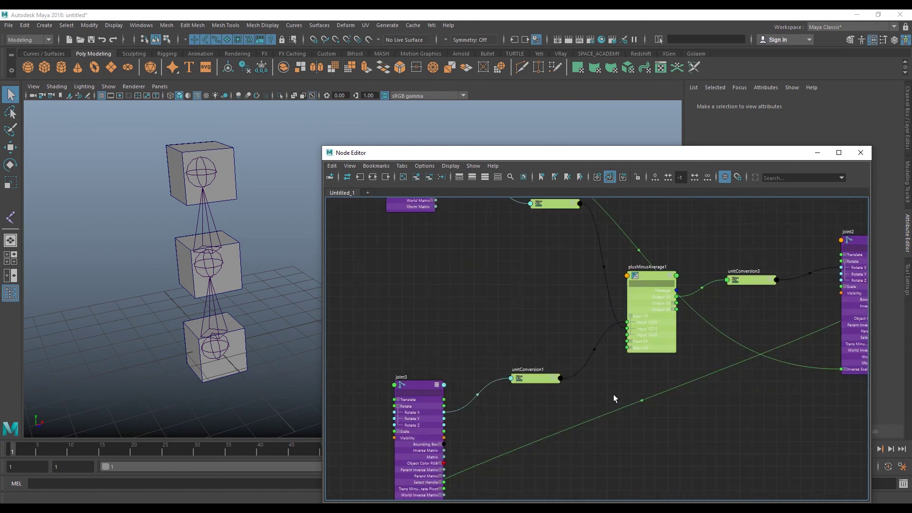
mouse_move(645, 273)
mouse_down()
mouse_move(673, 269)
mouse_move(647, 278)
mouse_up()
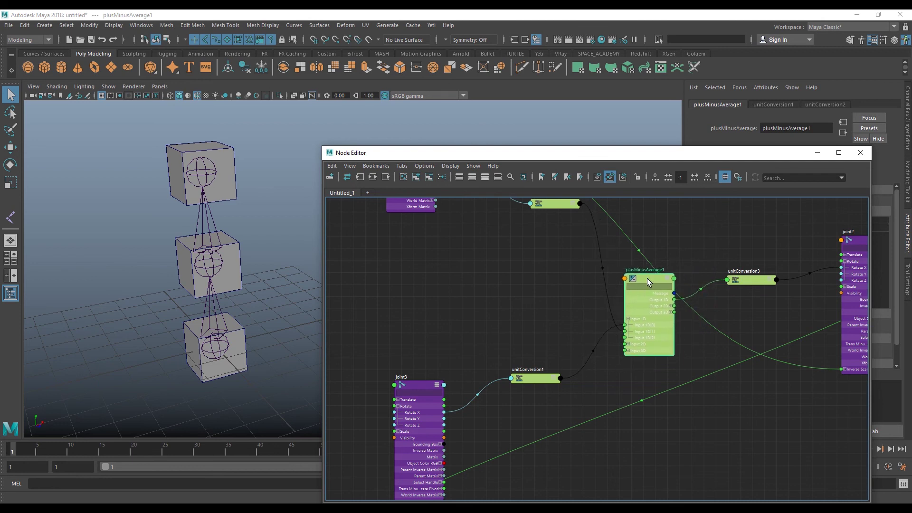
mouse_move(654, 157)
mouse_down()
mouse_move(433, 123)
mouse_move(474, 149)
mouse_up()
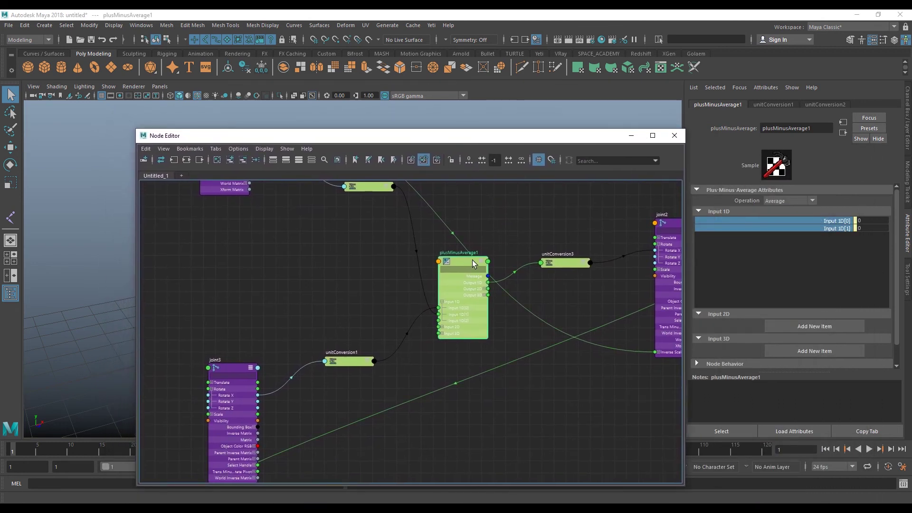
scroll(474, 292, up, 3)
drag(457, 314, 451, 333)
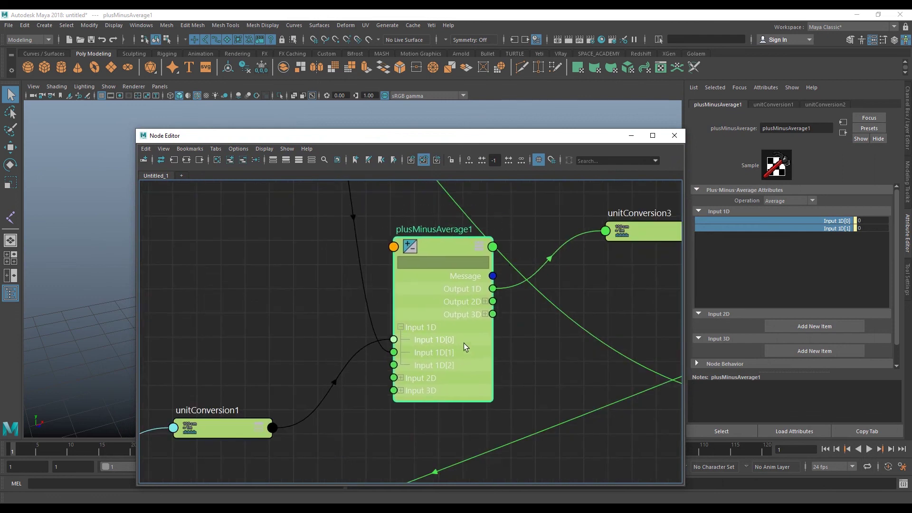
Trace plusMinusAverage1's Output 1D link to joint2 and show its Operation choices
mouse_move(582, 140)
mouse_down()
mouse_move(537, 275)
mouse_move(583, 186)
mouse_up()
alt+middle_drag(579, 370, 514, 373)
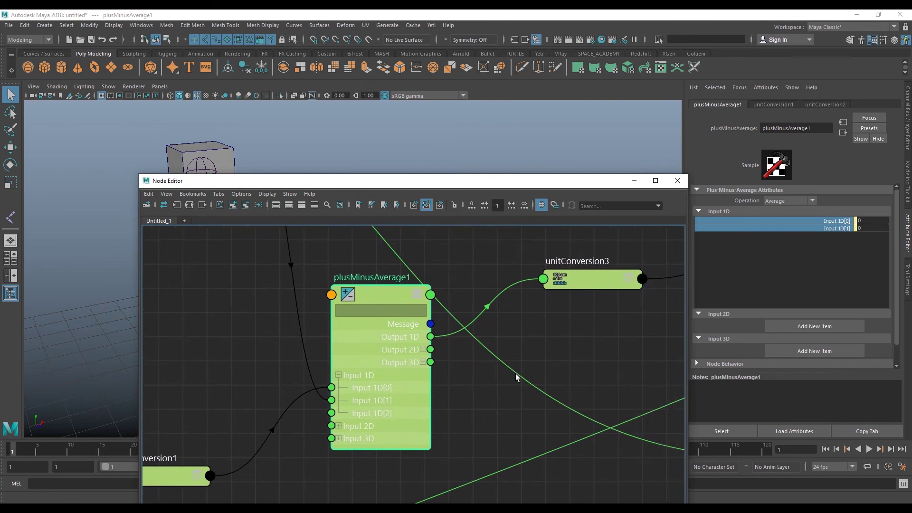
drag(436, 340, 599, 380)
scroll(569, 385, down, 3)
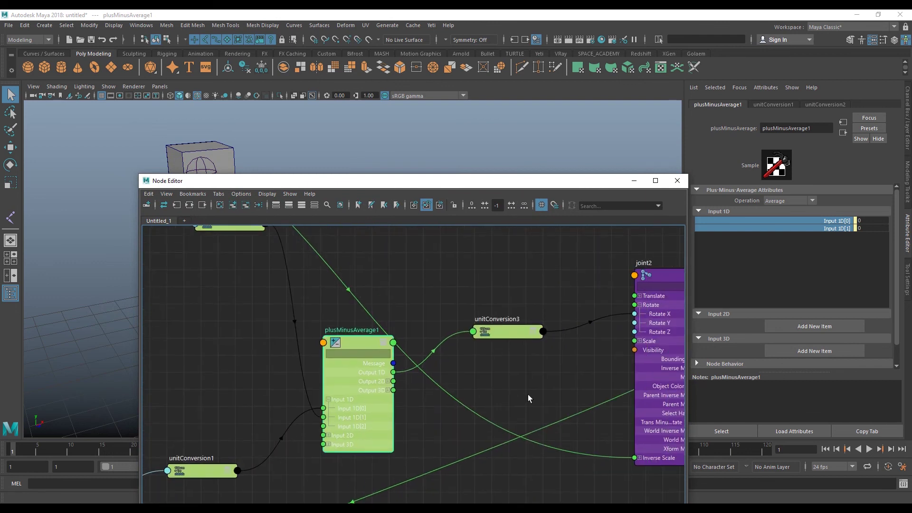
click(785, 200)
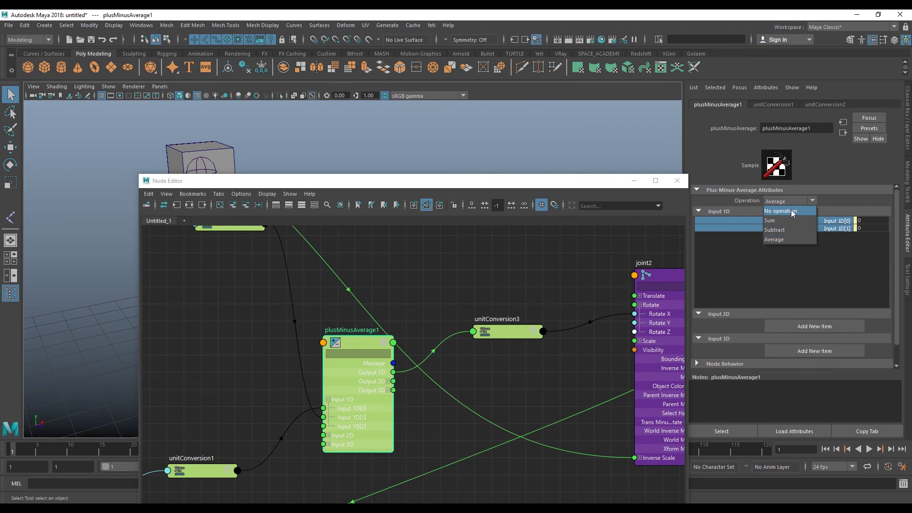
Close the Operation list leaving Average, and lower the Node Editor to uncover the viewport
click(528, 184)
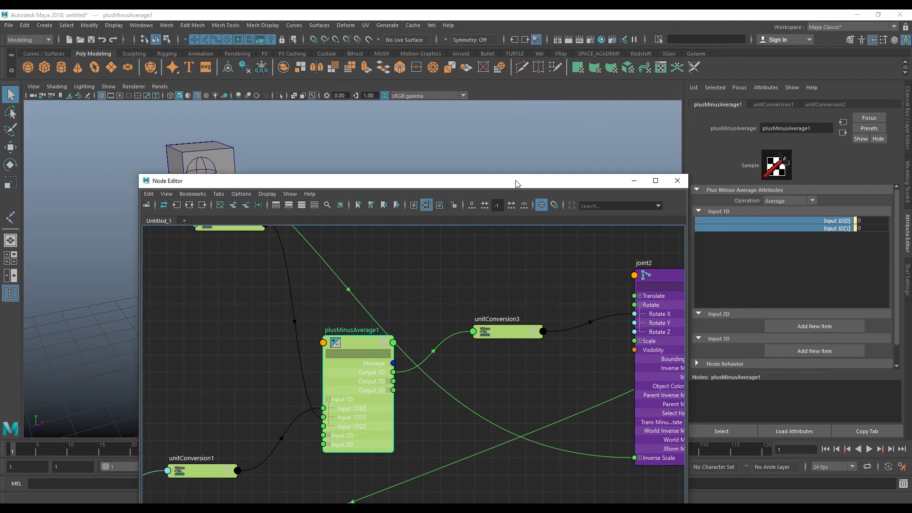
drag(517, 183, 520, 277)
mouse_move(495, 222)
alt+mouse_down()
mouse_move(474, 214)
mouse_move(432, 237)
alt+mouse_up()
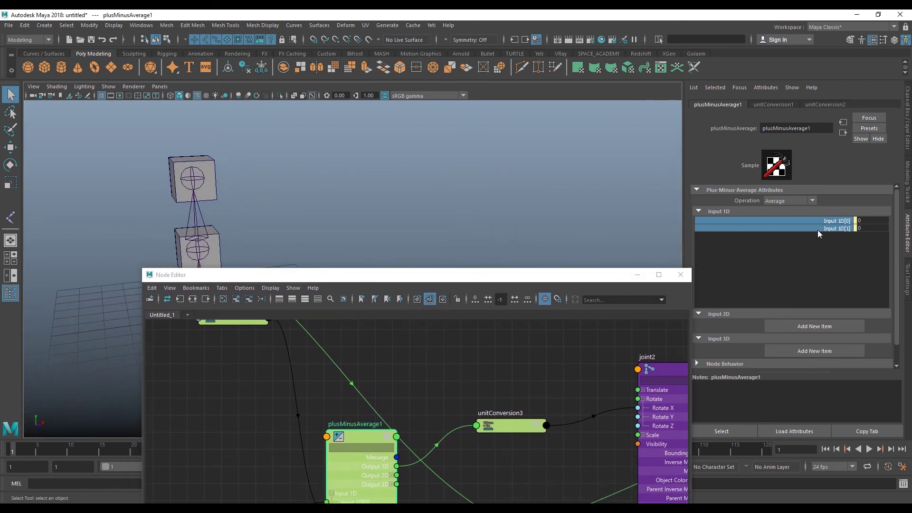
scroll(825, 291, down, 1)
Add new Input 2D and Input 3D items to plusMinusAverage1, then raise the Node Editor
click(810, 301)
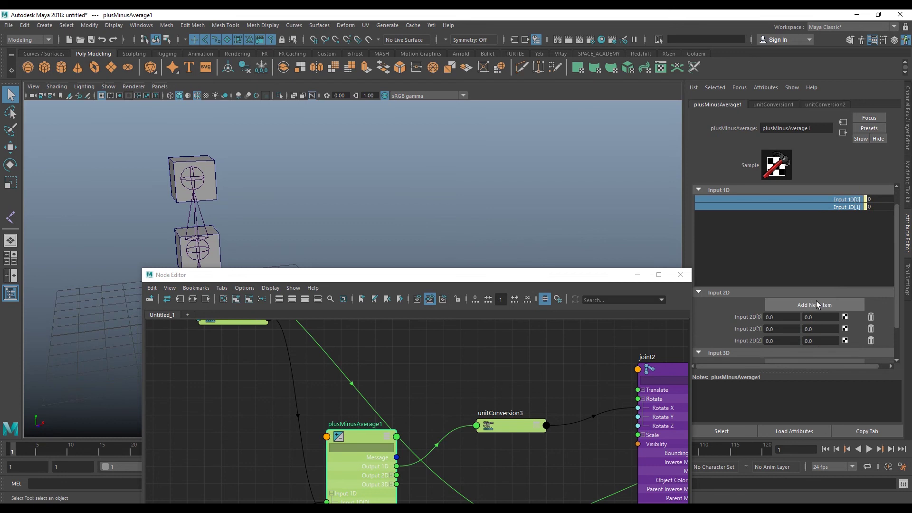
scroll(850, 302, down, 2)
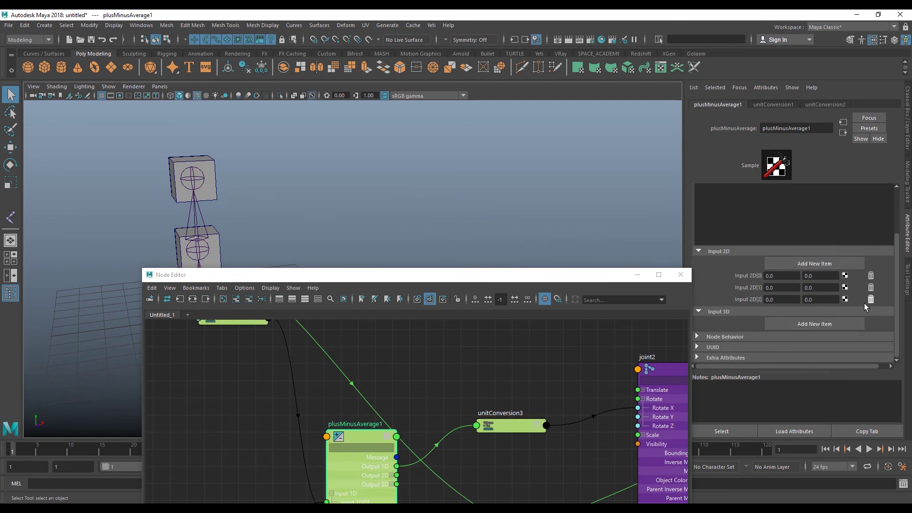
click(825, 323)
scroll(860, 235, up, 3)
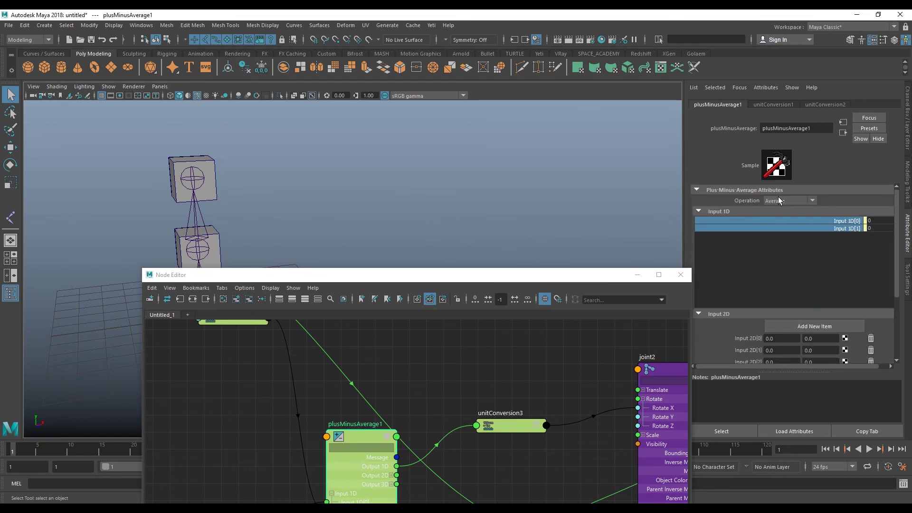
scroll(841, 257, down, 5)
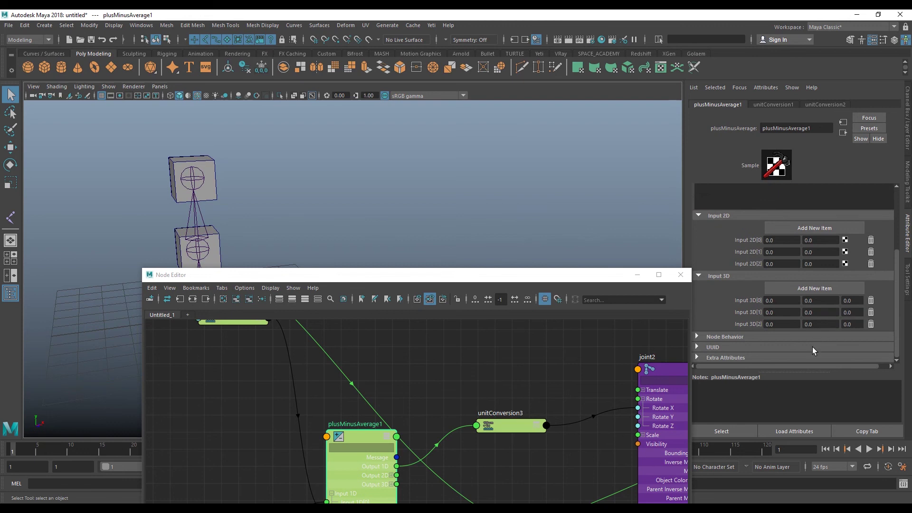
mouse_move(444, 279)
mouse_down()
mouse_move(505, 222)
mouse_move(586, 110)
mouse_move(575, 117)
mouse_up()
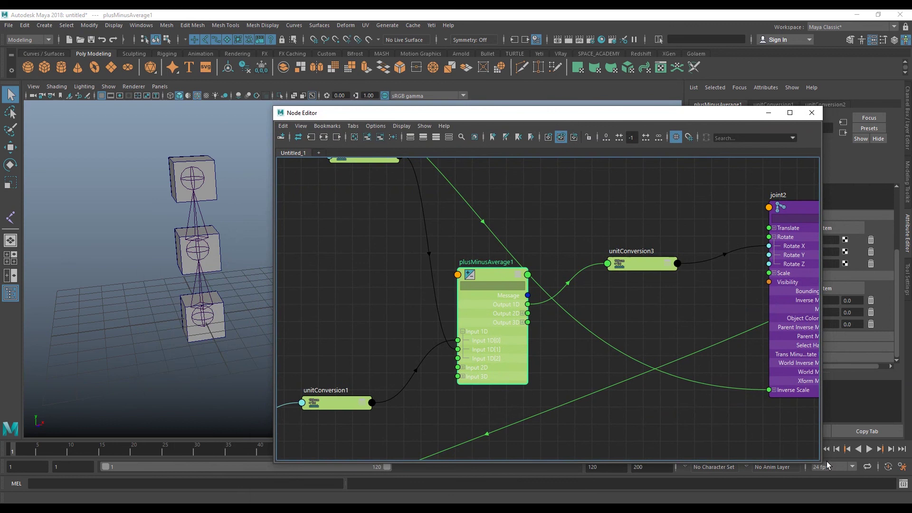
click(797, 508)
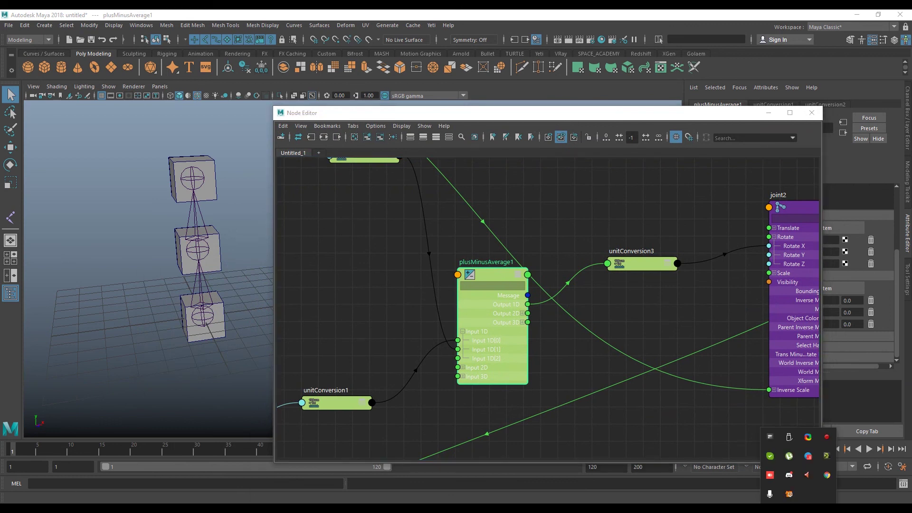